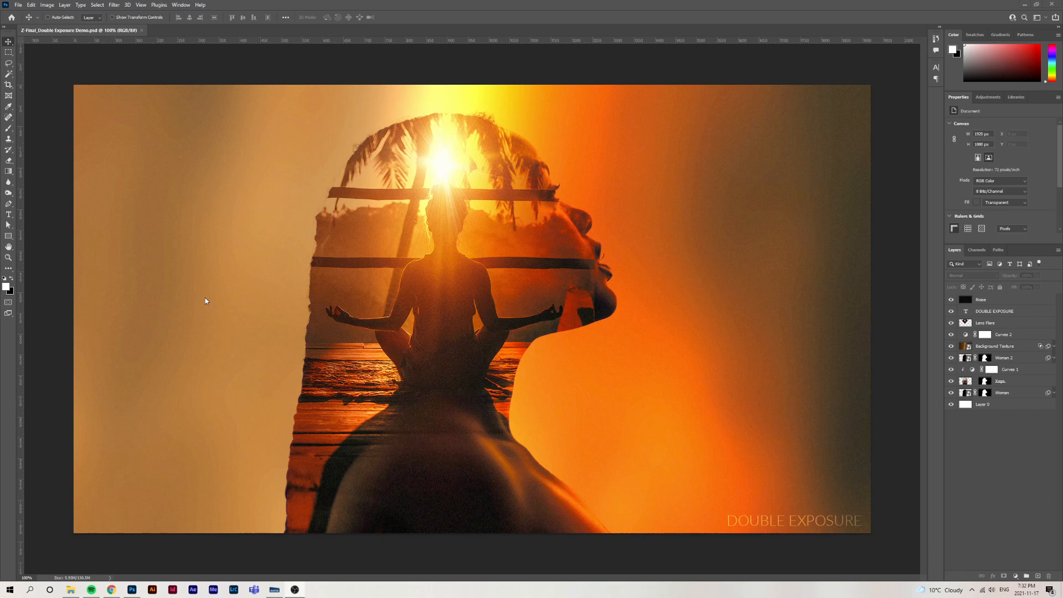
Examine the source photos, lens flare image and final PSD in the Double Exposure Demo folder
{"action": "left_click", "coordinate": [72, 589]}
{"action": "double_click", "coordinate": [308, 211]}
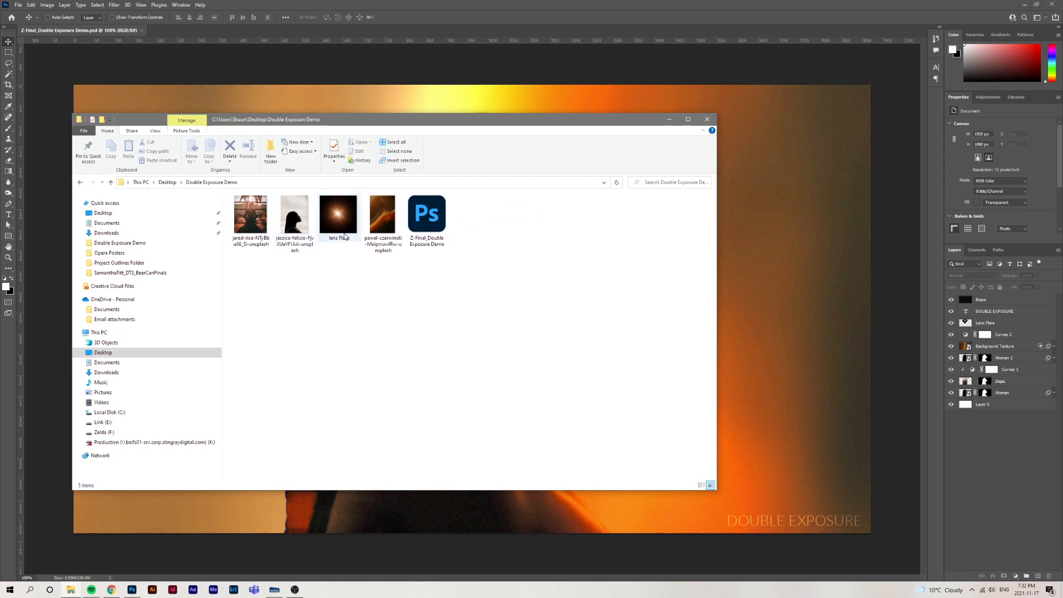
{"action": "left_click_drag", "start_coordinate": [395, 279], "coordinate": [238, 196]}
{"action": "left_click", "coordinate": [311, 303]}
{"action": "double_click", "coordinate": [341, 235]}
{"action": "key", "text": "space"}
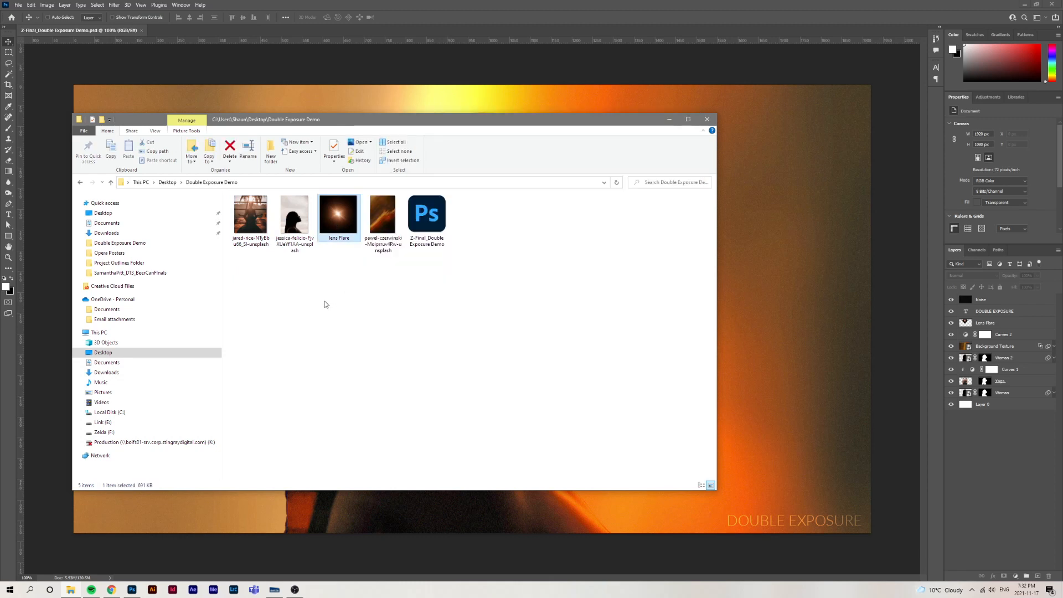
{"action": "left_click", "coordinate": [427, 219]}
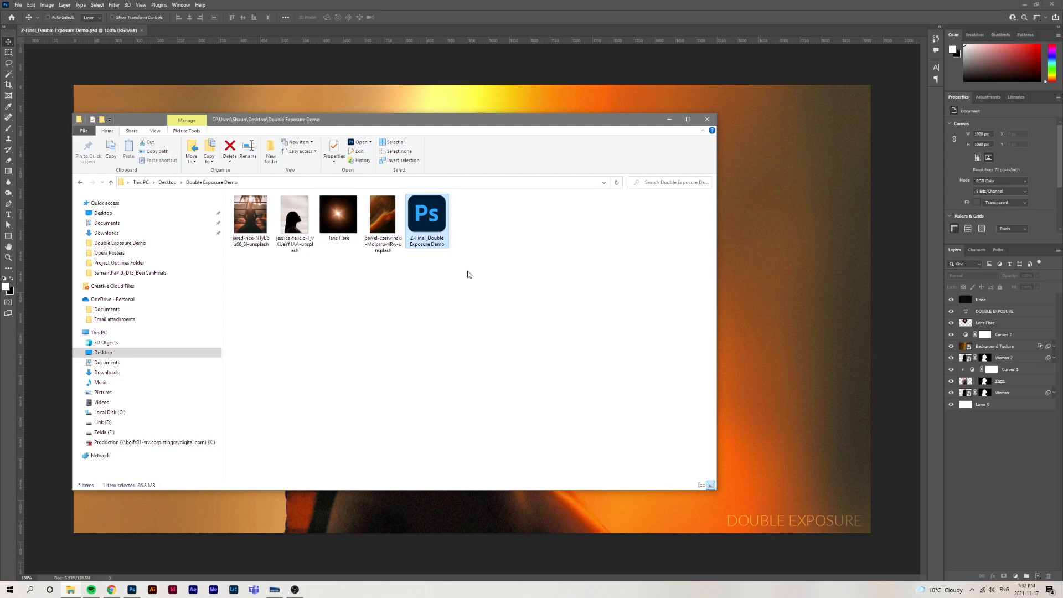
{"action": "left_click", "coordinate": [173, 60]}
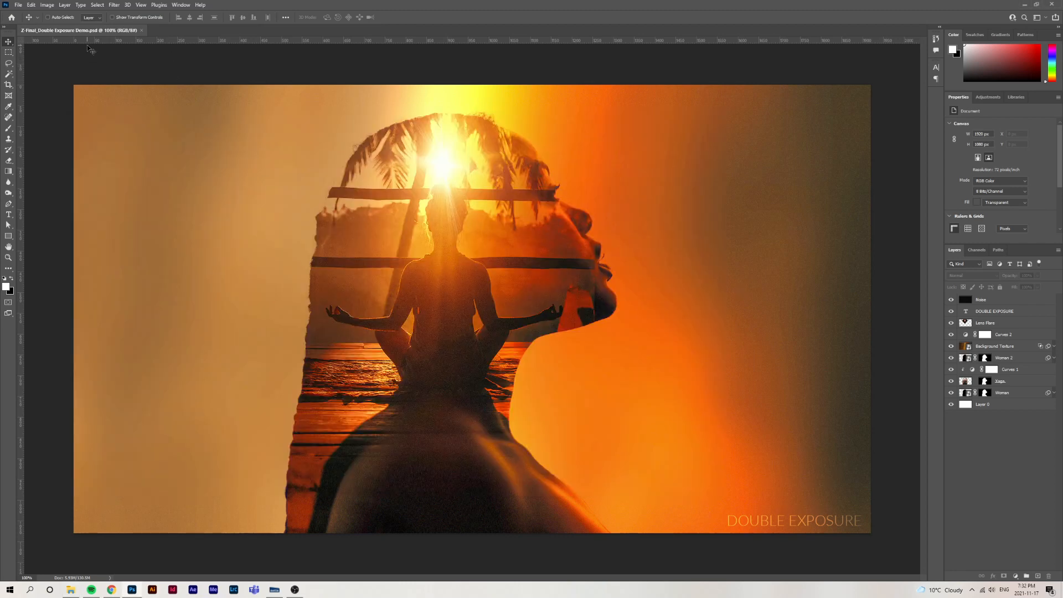
Create a new 1920 x 1080 px HDTV 1080p document at 72 ppi with the Working RGB: sRGB IEC61966-2.1 color profile
{"action": "left_click", "coordinate": [18, 5]}
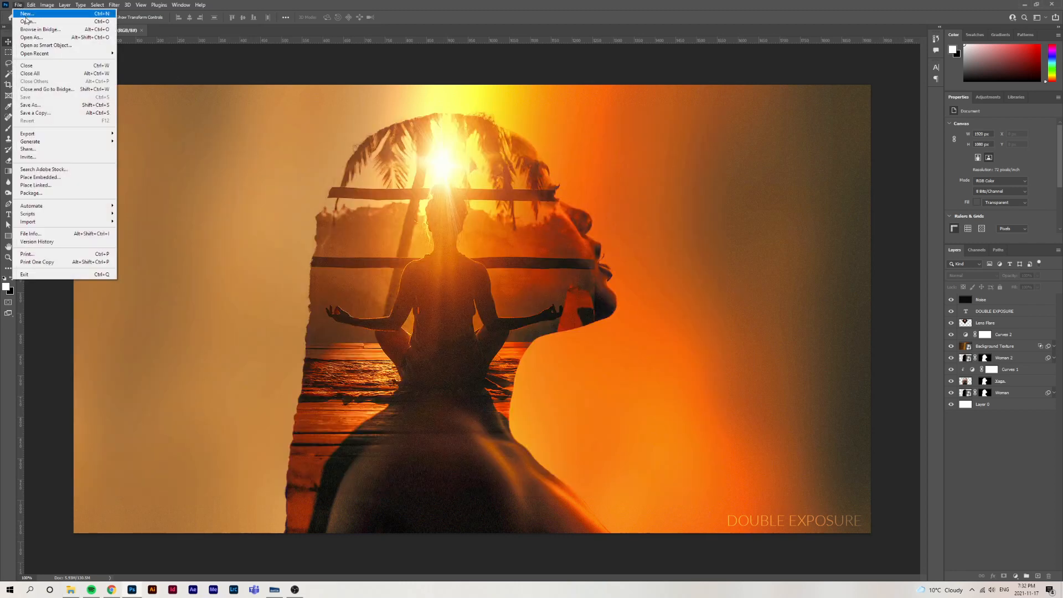
{"action": "left_click", "coordinate": [25, 13]}
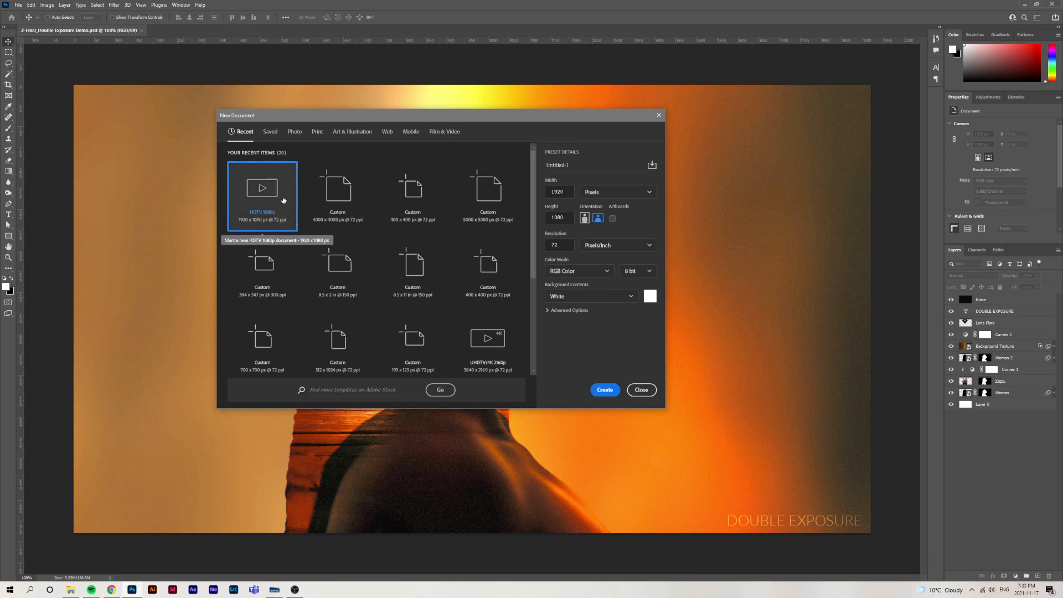
{"action": "left_click", "coordinate": [454, 133]}
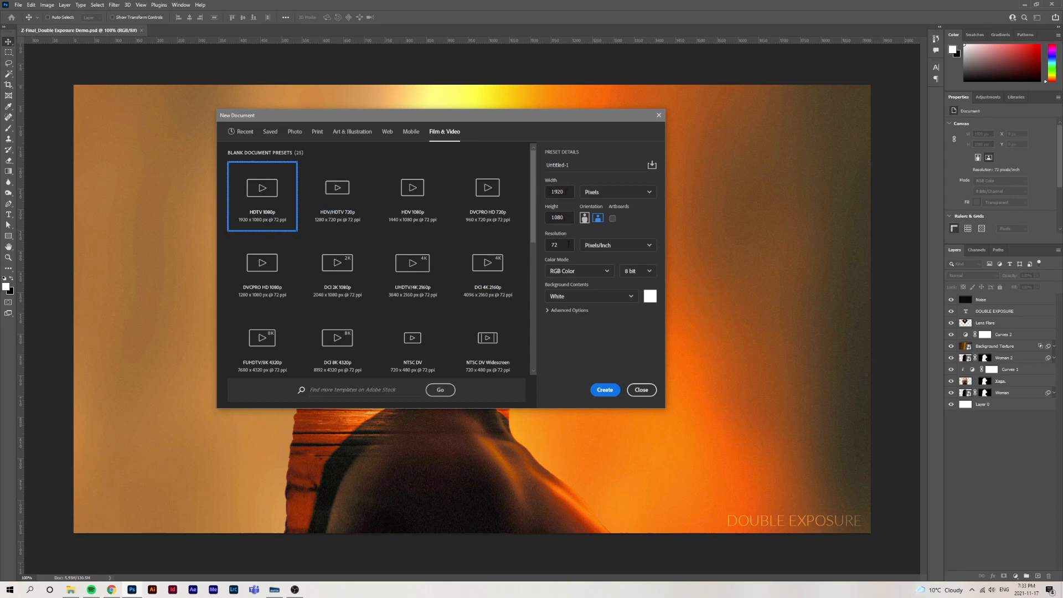
{"action": "left_click", "coordinate": [554, 311]}
{"action": "left_click", "coordinate": [607, 335]}
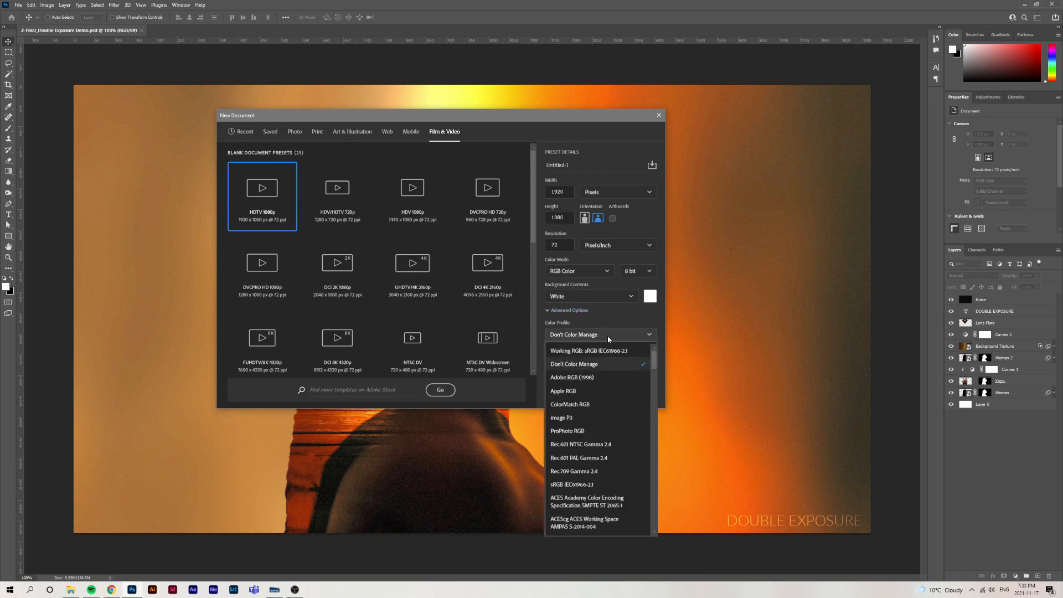
{"action": "left_click", "coordinate": [603, 351]}
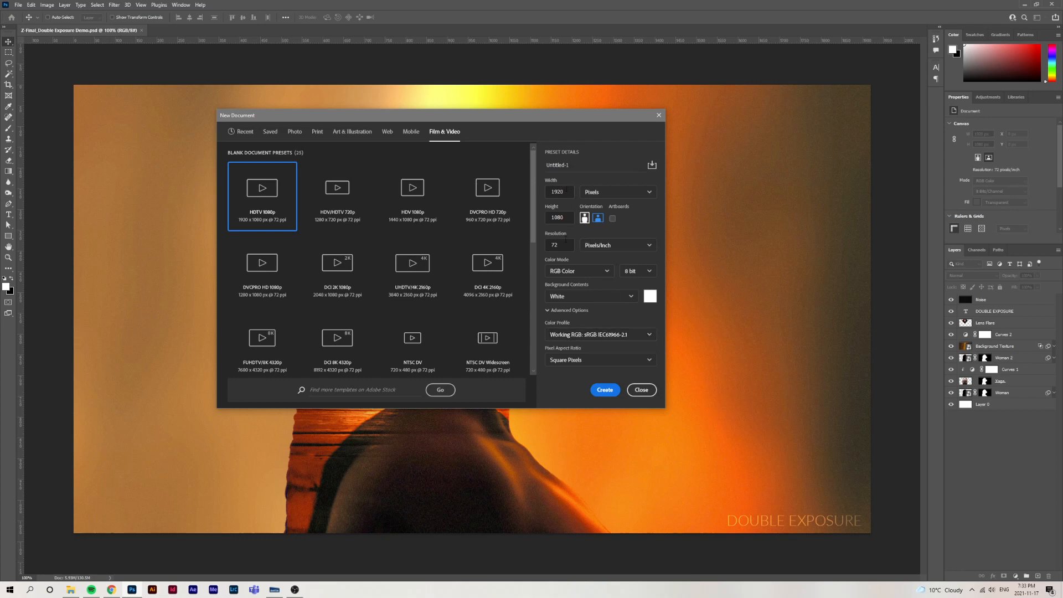
{"action": "left_click", "coordinate": [605, 391]}
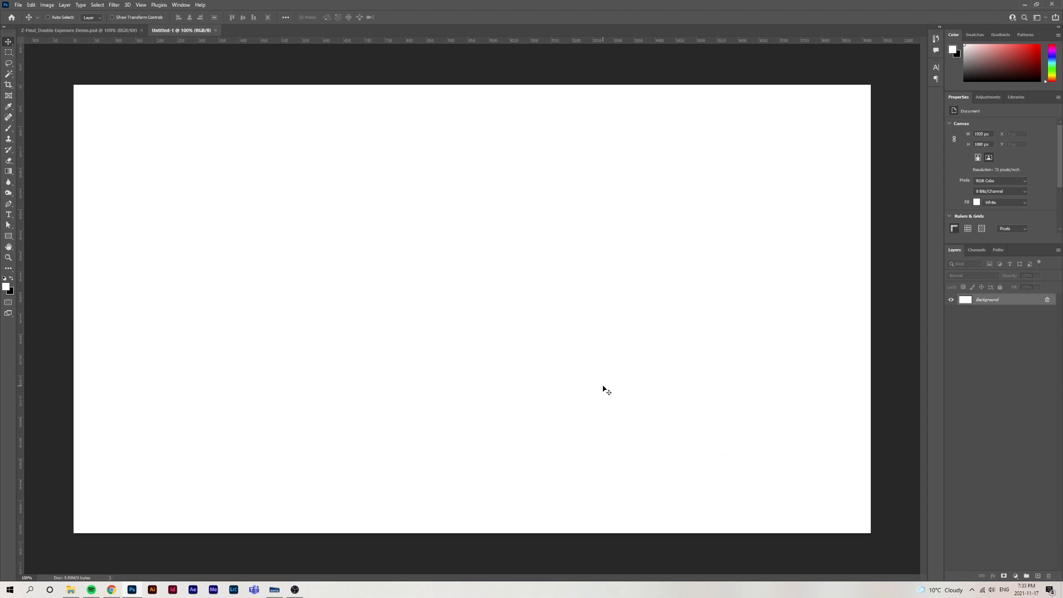
Open the woman's silhouette photo from the Double Exposure Demo folder as its own document in Photoshop
{"action": "left_click", "coordinate": [73, 590]}
{"action": "left_click", "coordinate": [357, 285]}
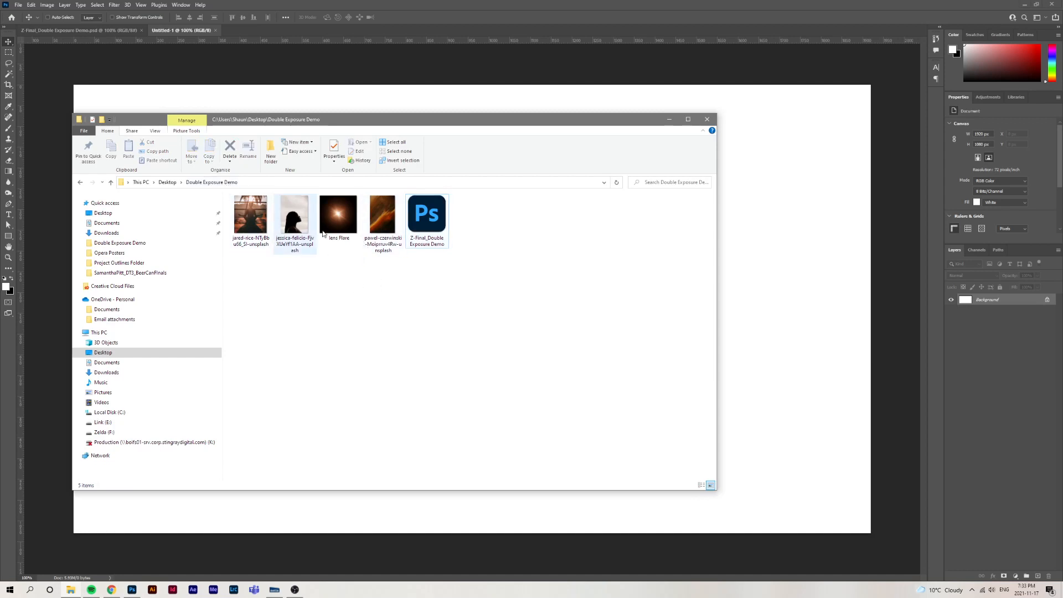
{"action": "left_click", "coordinate": [302, 236]}
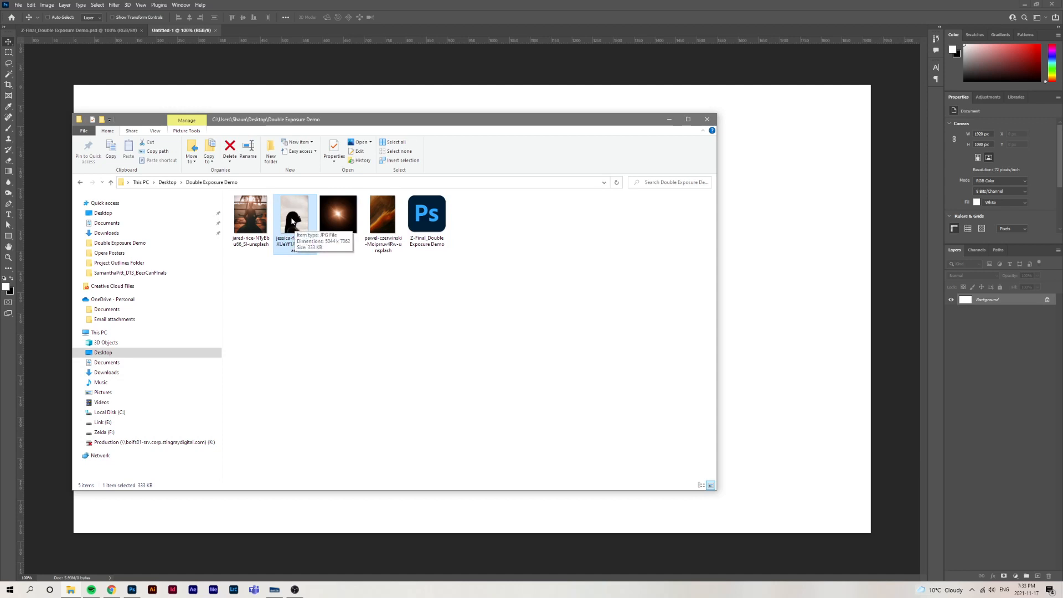
{"action": "left_click_drag", "start_coordinate": [294, 223], "coordinate": [309, 31]}
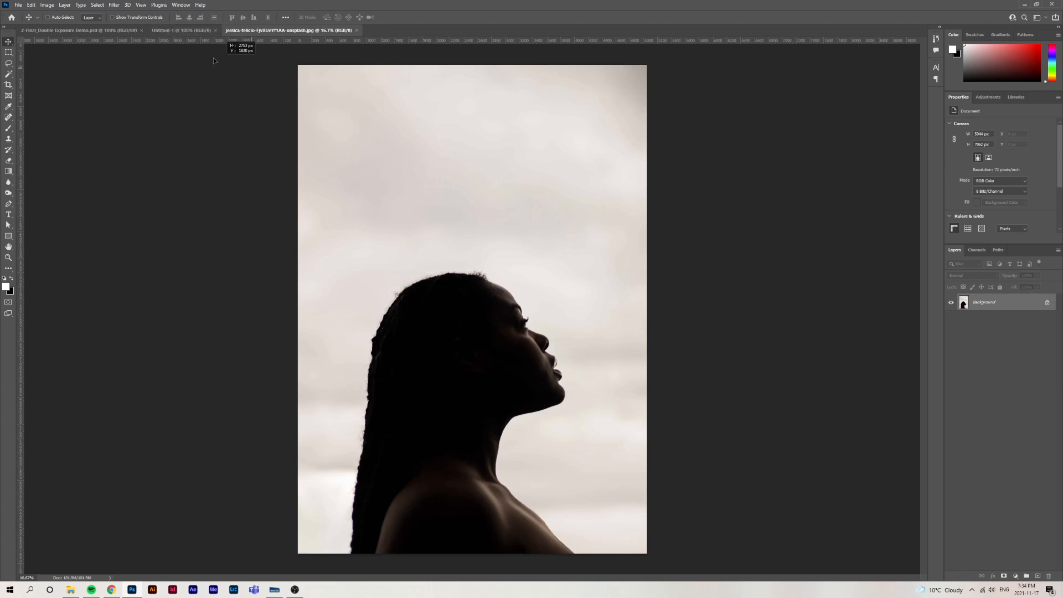
Copy the silhouette photo into the Untitled-1 document and convert its new layer to a smart object
{"action": "left_click", "coordinate": [189, 32]}
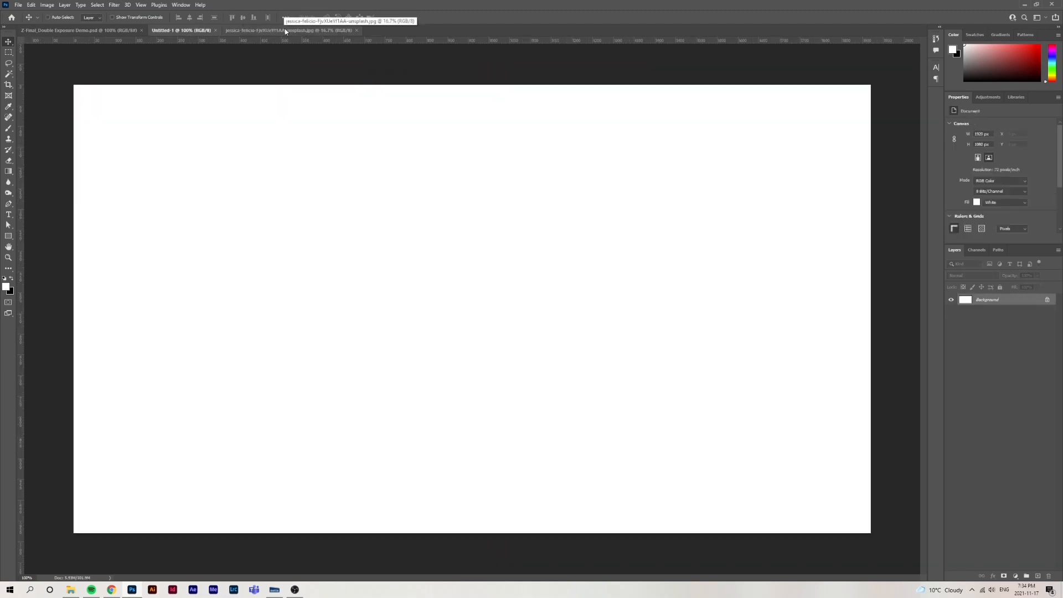
{"action": "left_click", "coordinate": [285, 32]}
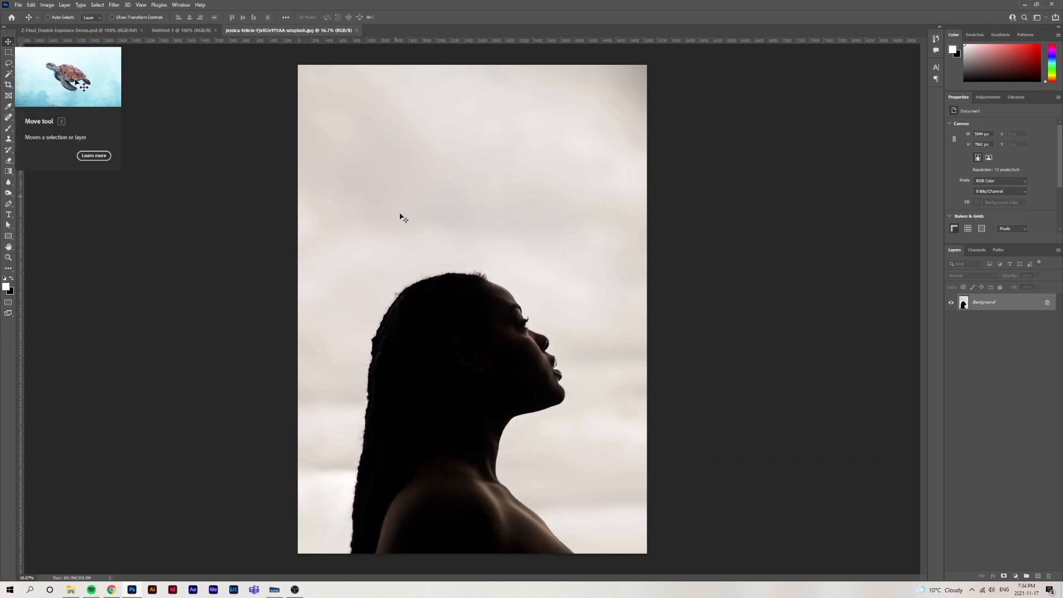
{"action": "left_click", "coordinate": [186, 31]}
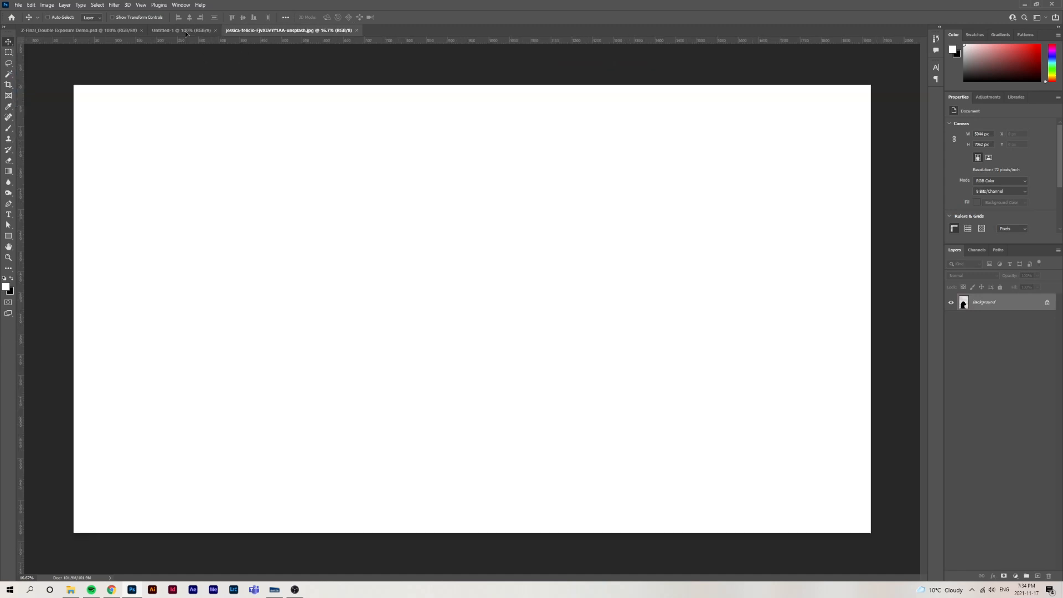
{"action": "left_click_drag", "start_coordinate": [187, 33], "coordinate": [280, 142]}
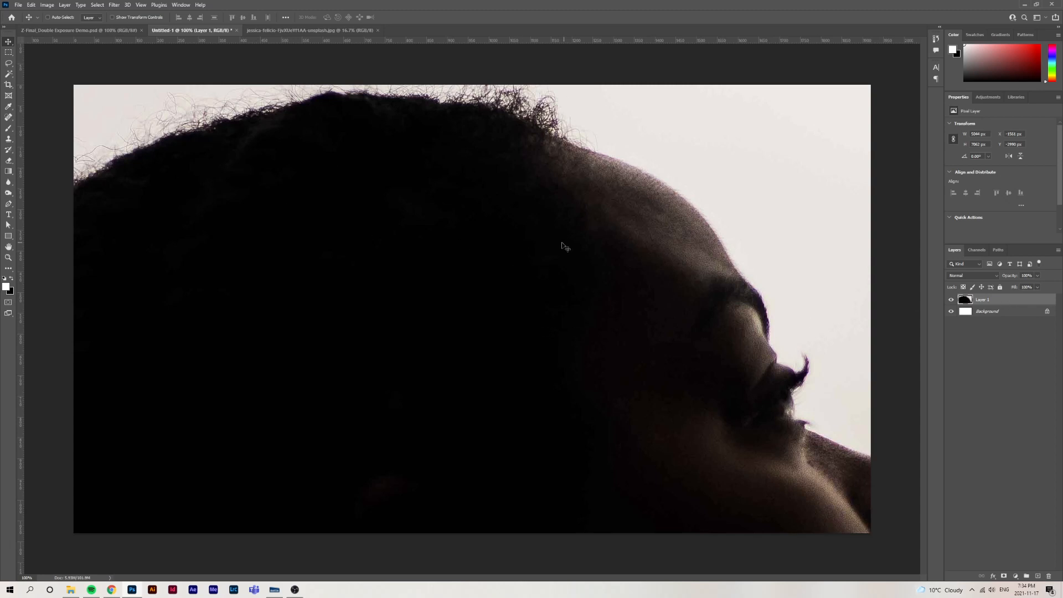
{"action": "right_click", "coordinate": [1005, 303]}
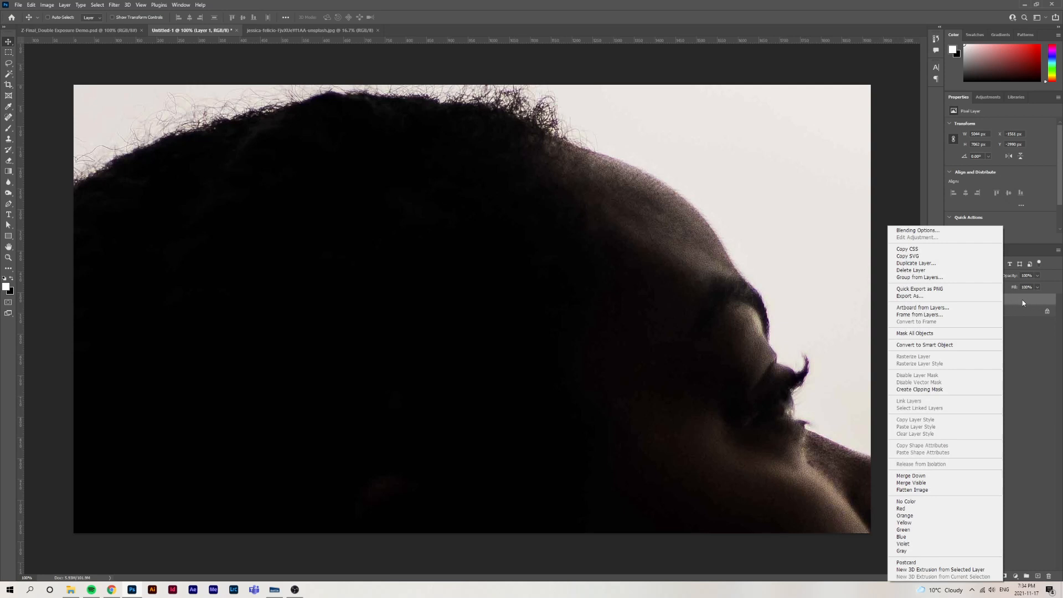
{"action": "left_click", "coordinate": [944, 345]}
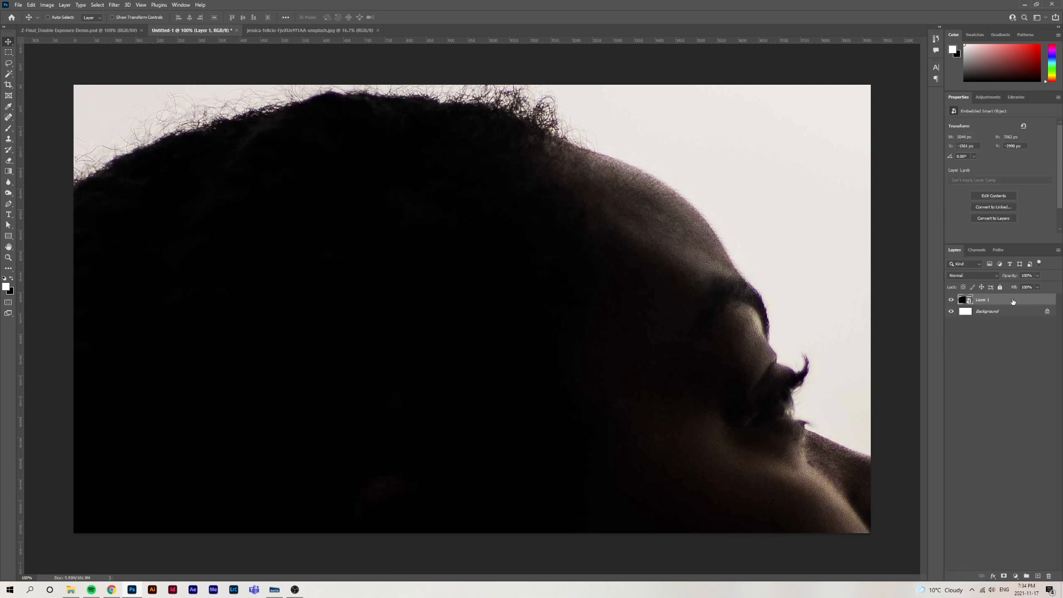
Scale the silhouette photo to about 24.88% and align its lower edge with the bottom of the canvas, centred horizontally
{"action": "key", "text": "ctrl+minus"}
{"action": "key", "text": "ctrl+minus"}
{"action": "key", "text": "ctrl+minus"}
{"action": "key", "text": "ctrl+minus"}
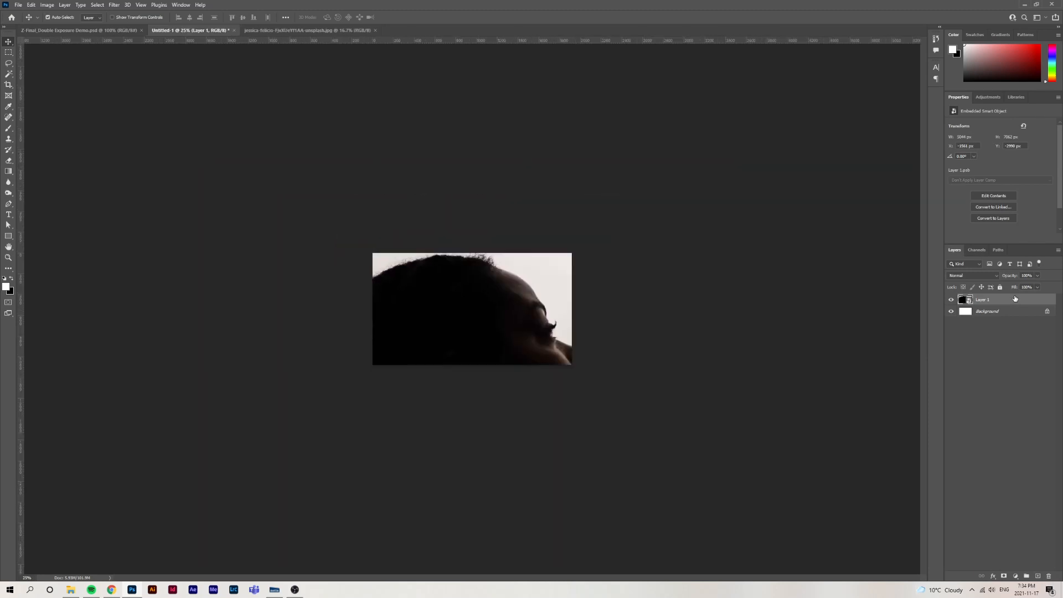
{"action": "key", "text": "ctrl+t"}
{"action": "key", "text": "ctrl+minus"}
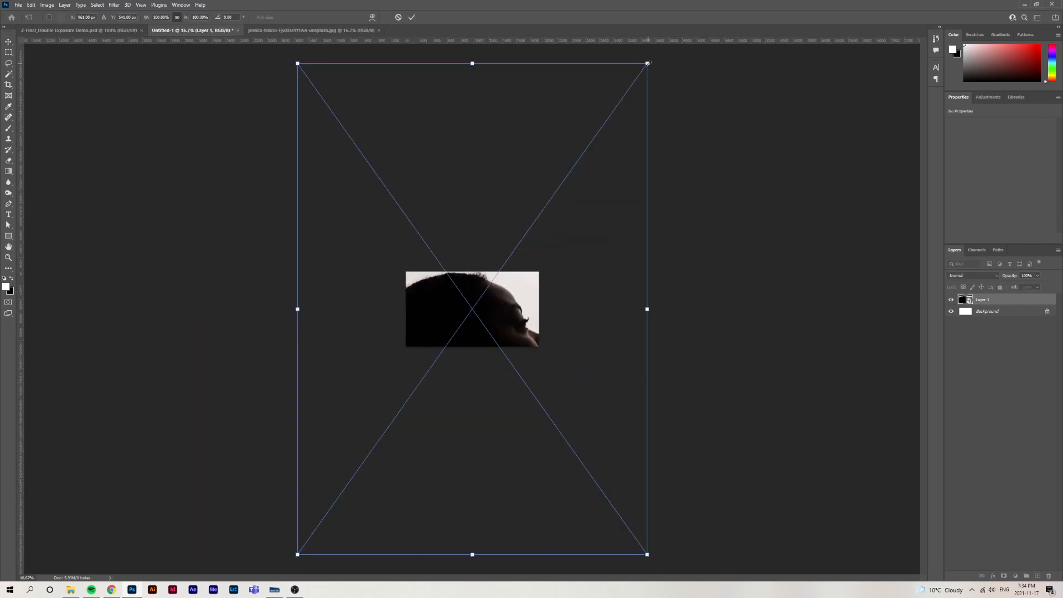
{"action": "left_click_drag", "start_coordinate": [647, 63], "coordinate": [533, 208]}
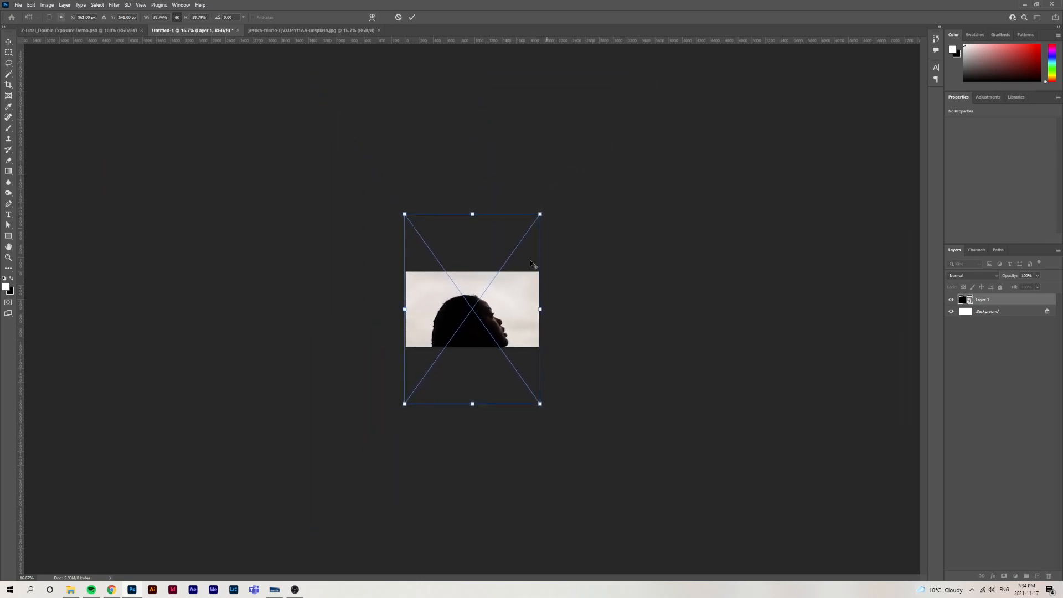
{"action": "left_click_drag", "start_coordinate": [509, 306], "coordinate": [509, 289]}
{"action": "left_click_drag", "start_coordinate": [539, 197], "coordinate": [515, 224]}
{"action": "left_click_drag", "start_coordinate": [489, 294], "coordinate": [491, 284]}
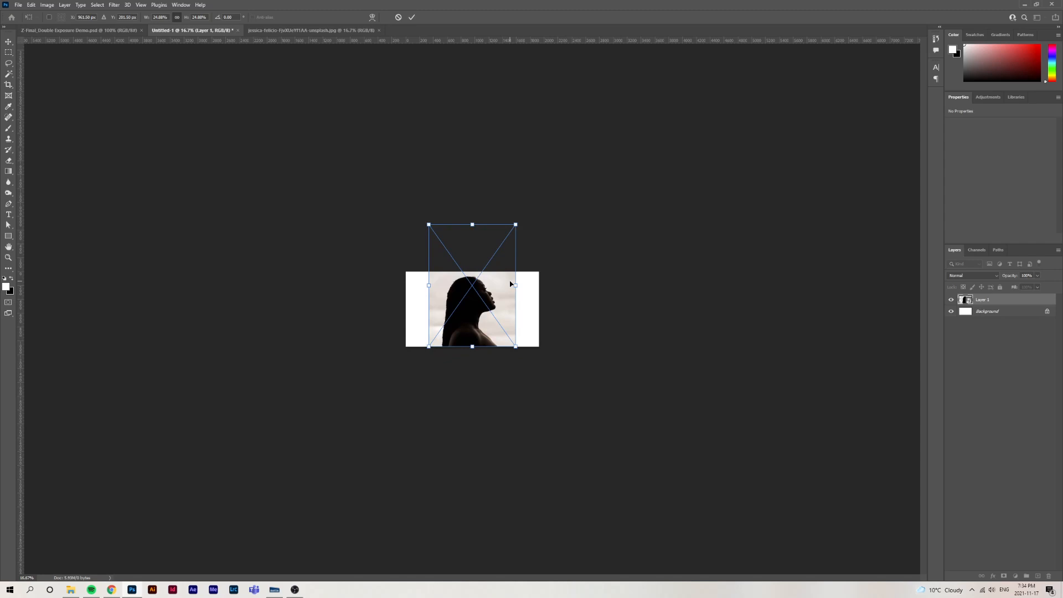
{"action": "key", "text": "ctrl+plus"}
{"action": "key", "text": "ctrl+plus"}
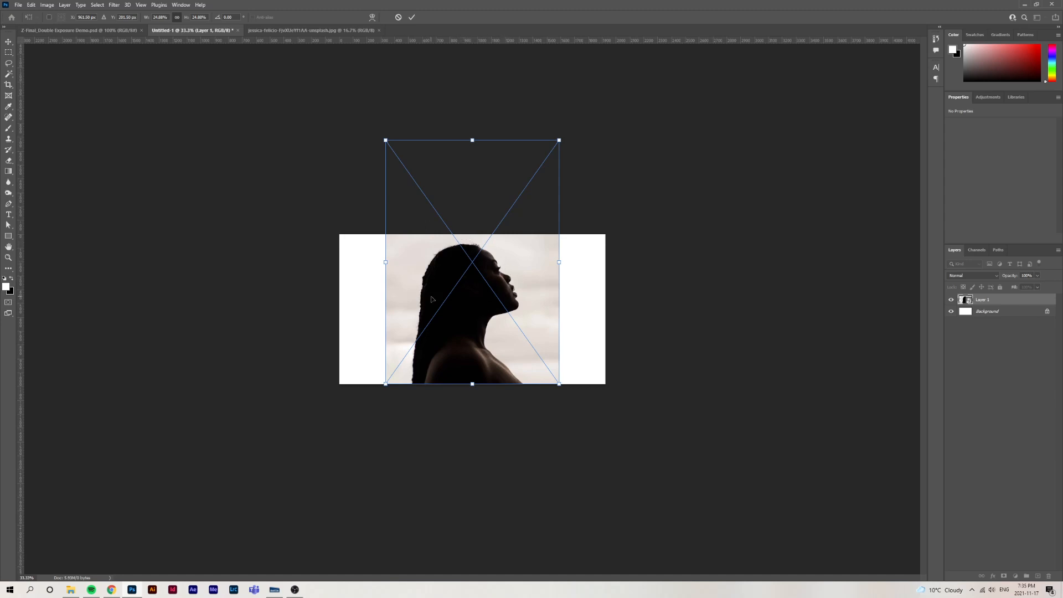
{"action": "key", "text": "Return"}
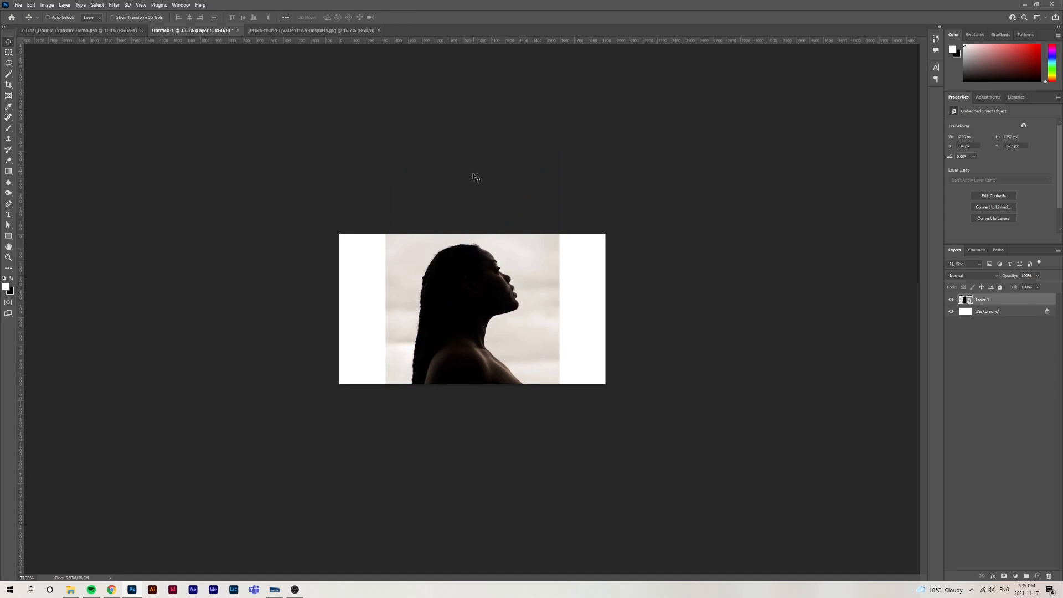
Try to trace the back edge of the woman's hair with the Pen tool, starting at the canvas's lower edge
{"action": "key", "text": "w"}
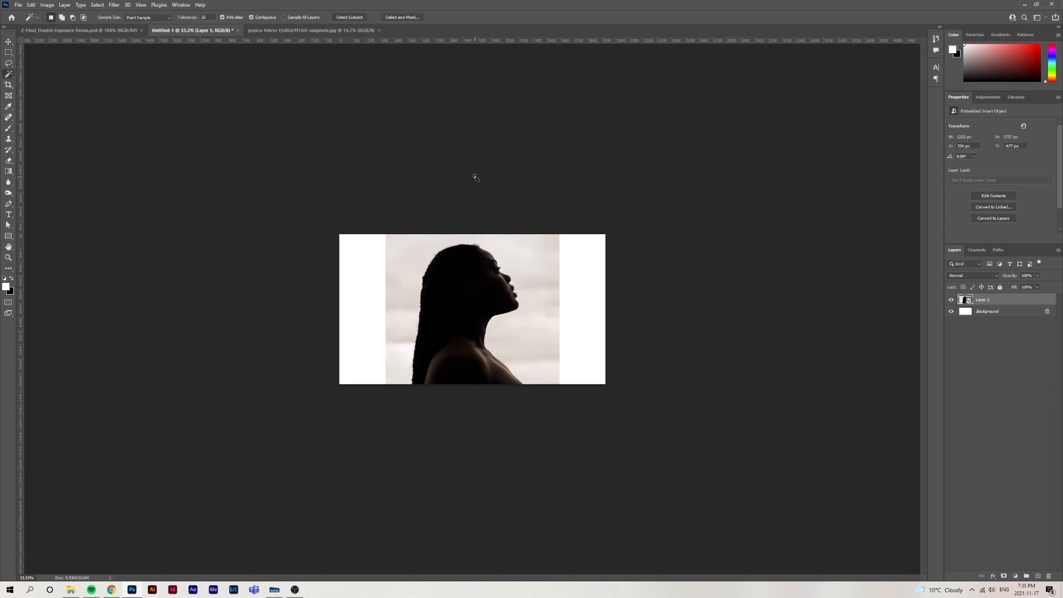
{"action": "key", "text": "ctrl+plus"}
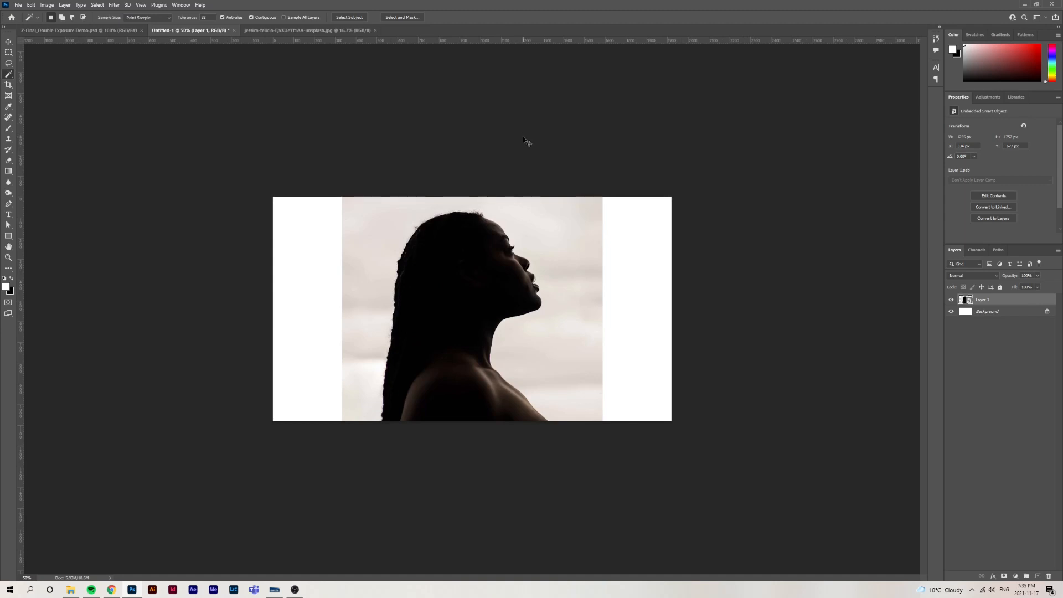
{"action": "key", "text": "ctrl+plus"}
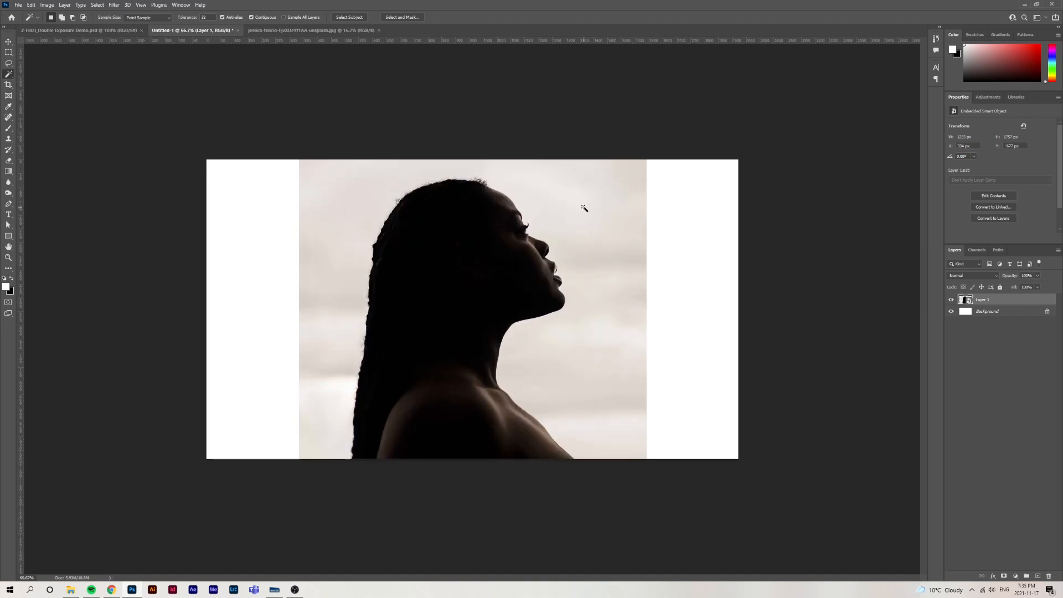
{"action": "key", "text": "p"}
{"action": "key", "text": "ctrl+plus"}
{"action": "key", "text": "ctrl+plus"}
{"action": "left_click_drag", "start_coordinate": [329, 384], "coordinate": [516, 123]}
{"action": "left_click", "coordinate": [293, 498]}
{"action": "left_click_drag", "start_coordinate": [291, 472], "coordinate": [303, 430]}
{"action": "left_click_drag", "start_coordinate": [298, 421], "coordinate": [293, 392]}
{"action": "left_click_drag", "start_coordinate": [297, 366], "coordinate": [306, 325]}
{"action": "left_click_drag", "start_coordinate": [307, 308], "coordinate": [310, 300]}
{"action": "left_click_drag", "start_coordinate": [316, 276], "coordinate": [318, 270]}
{"action": "left_click_drag", "start_coordinate": [321, 208], "coordinate": [319, 200]}
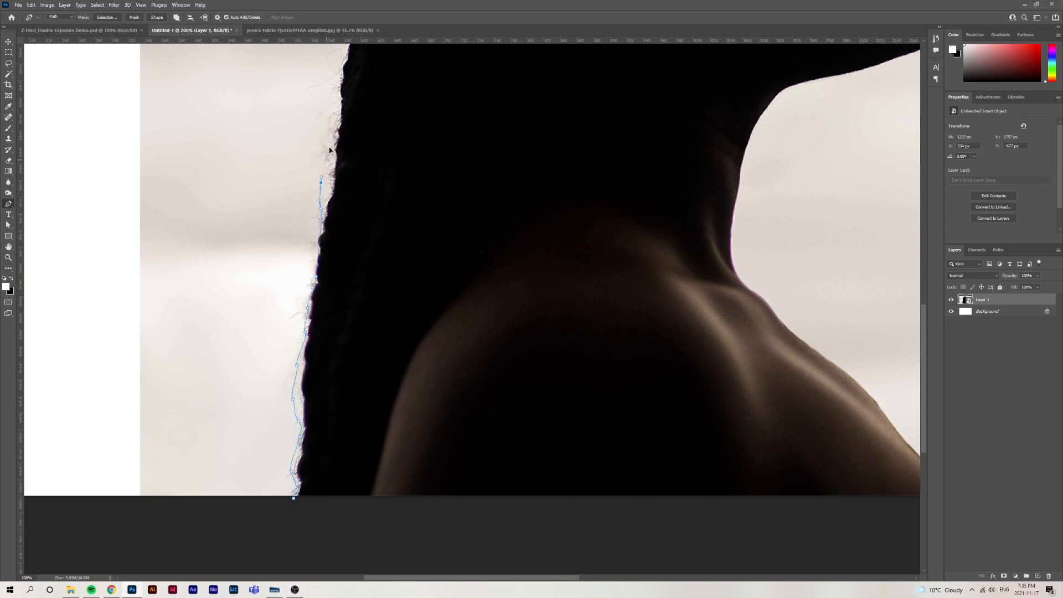
Undo the pen path traced along the woman's hair
{"action": "key", "text": "ctrl+z"}
{"action": "key", "text": "ctrl+z"}
{"action": "key", "text": "ctrl+z"}
{"action": "key", "text": "ctrl+z"}
{"action": "key", "text": "ctrl+z"}
{"action": "key", "text": "ctrl+z"}
{"action": "key", "text": "ctrl+z"}
{"action": "key", "text": "ctrl+z"}
{"action": "key", "text": "ctrl+z"}
{"action": "key", "text": "ctrl+z"}
{"action": "key", "text": "ctrl+z"}
{"action": "key", "text": "ctrl+0"}
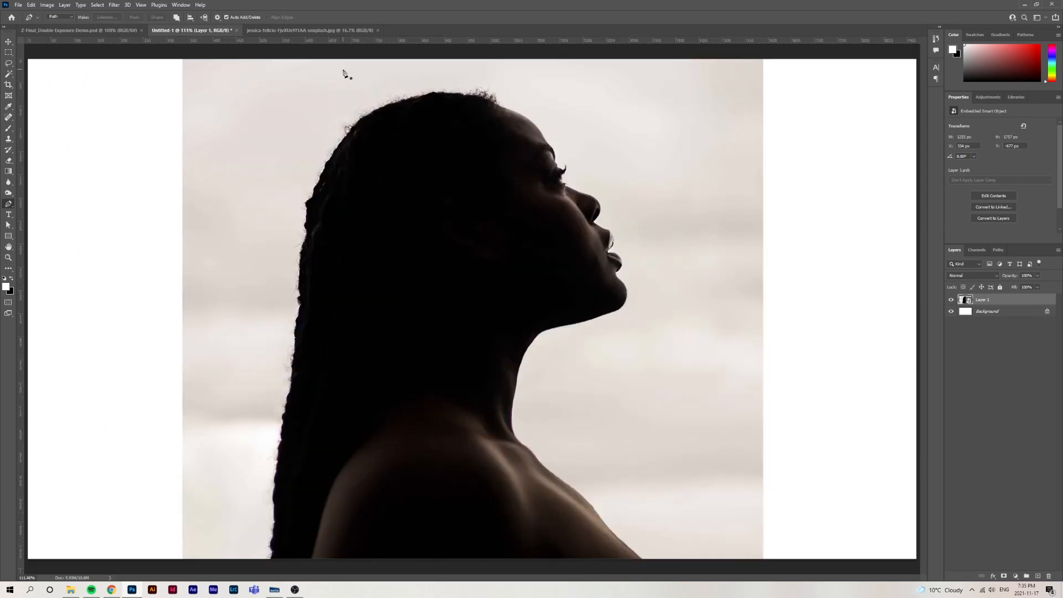
Select the woman on Layer 1 with Select Subject and accept the selection in Select and Mask
{"action": "key", "text": "w"}
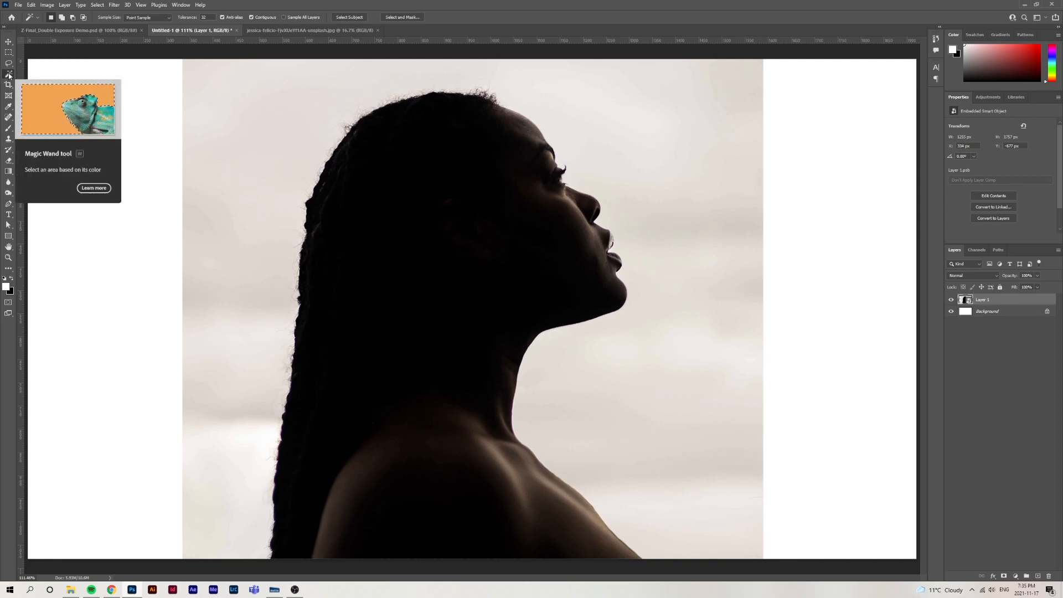
{"action": "left_click", "coordinate": [343, 18]}
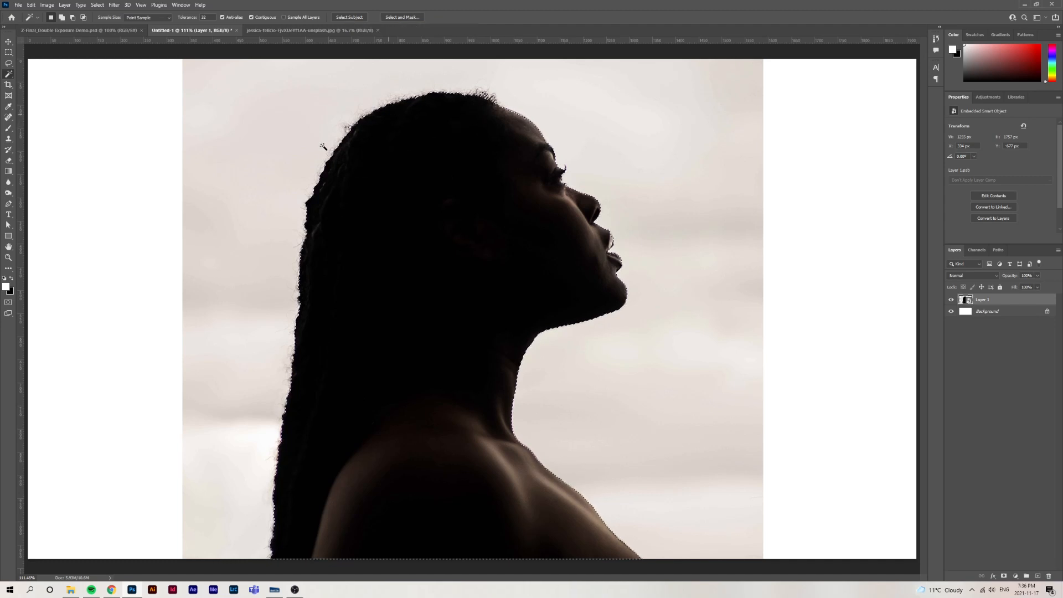
{"action": "left_click", "coordinate": [405, 17]}
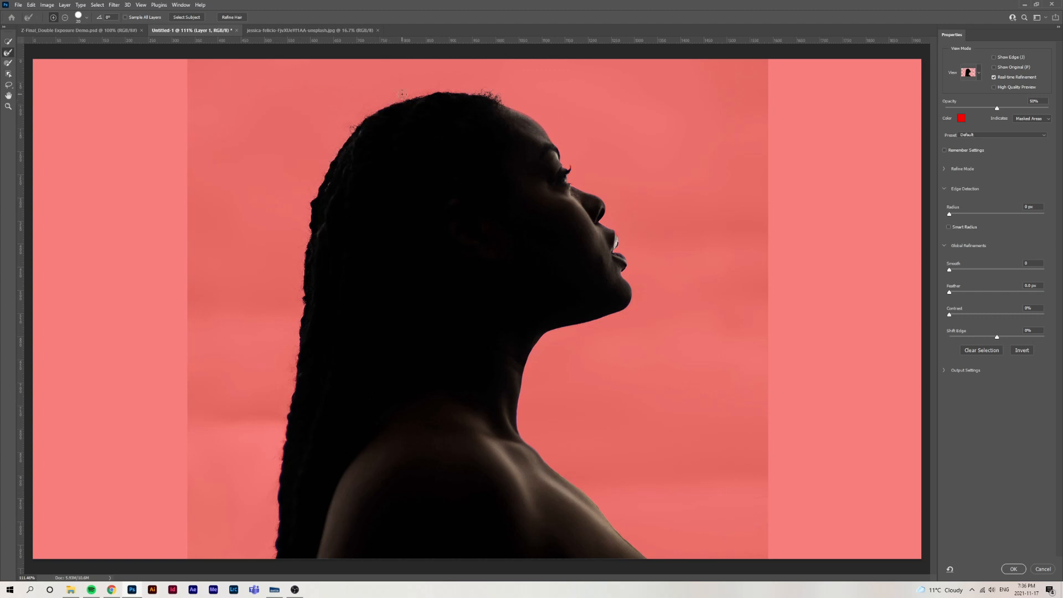
{"action": "key", "text": "Return"}
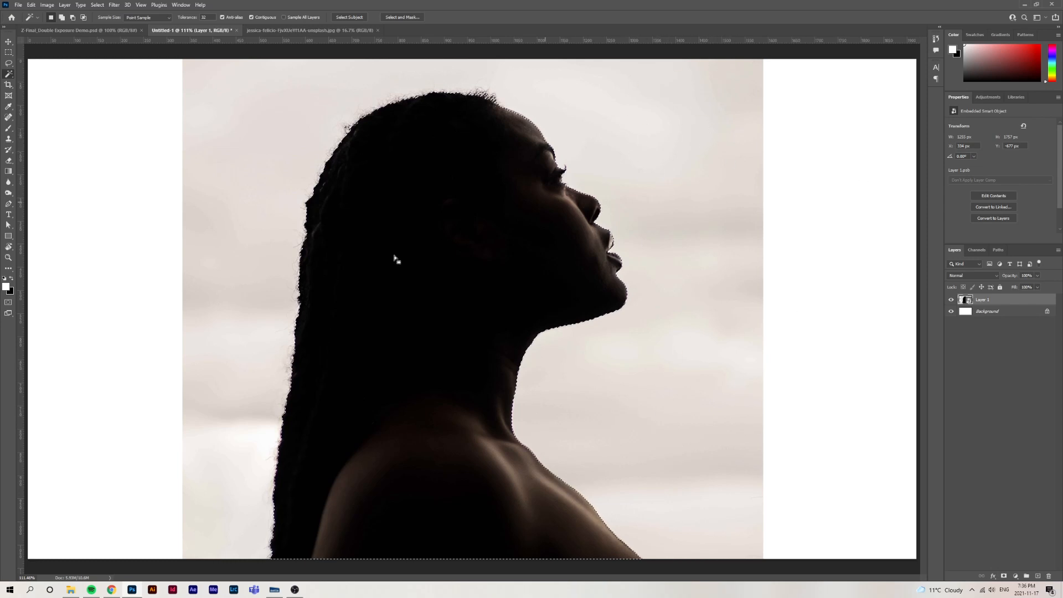
Add a layer mask to Layer 1 from the selection to hide the sky around the woman
{"action": "left_click", "coordinate": [1004, 577]}
{"action": "key", "text": "v"}
{"action": "left_click", "coordinate": [1011, 303]}
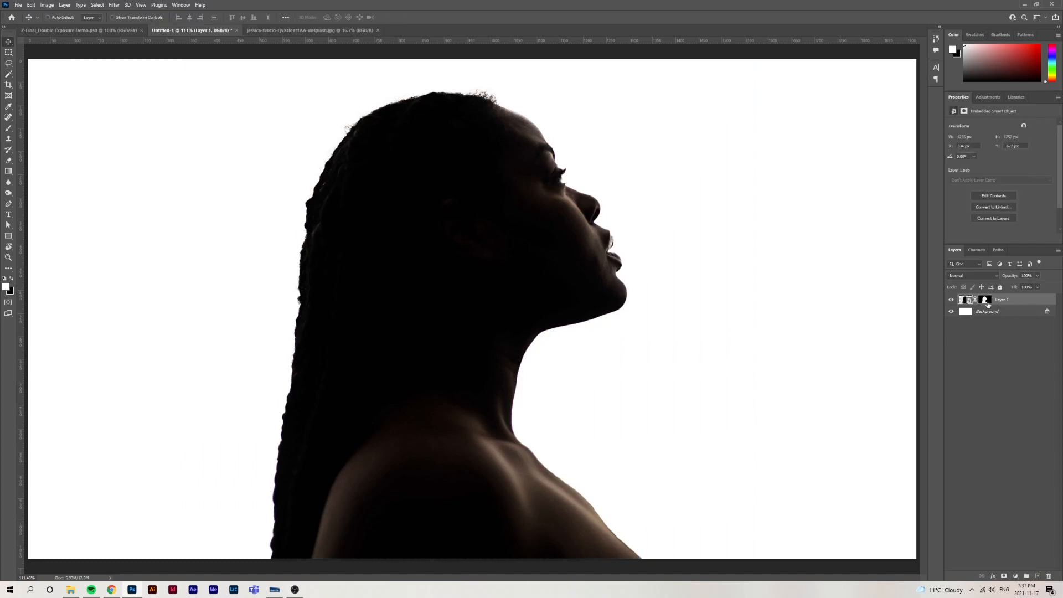
Compare the photo with and without the layer mask by disabling and re-enabling Layer 1's mask
{"action": "left_click", "coordinate": [985, 300]}
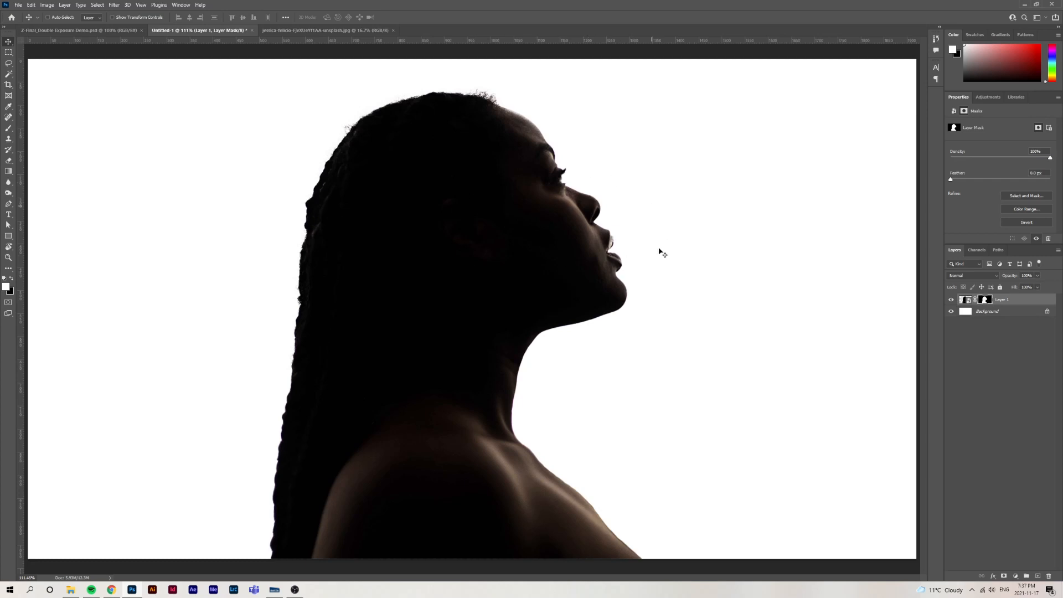
{"action": "left_click", "coordinate": [985, 302], "text": "shift"}
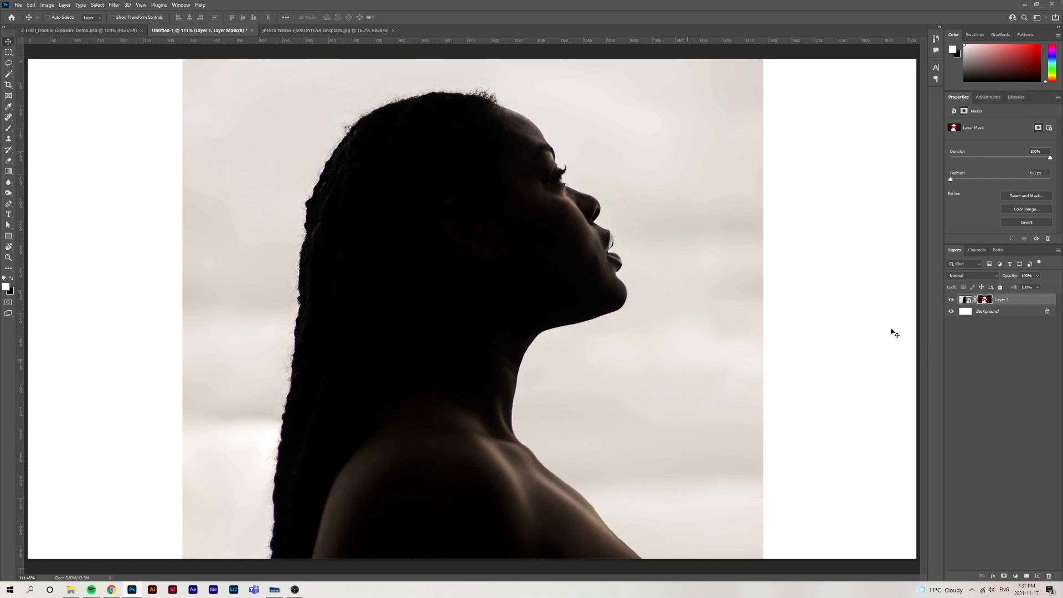
{"action": "left_click", "coordinate": [984, 300], "text": "shift"}
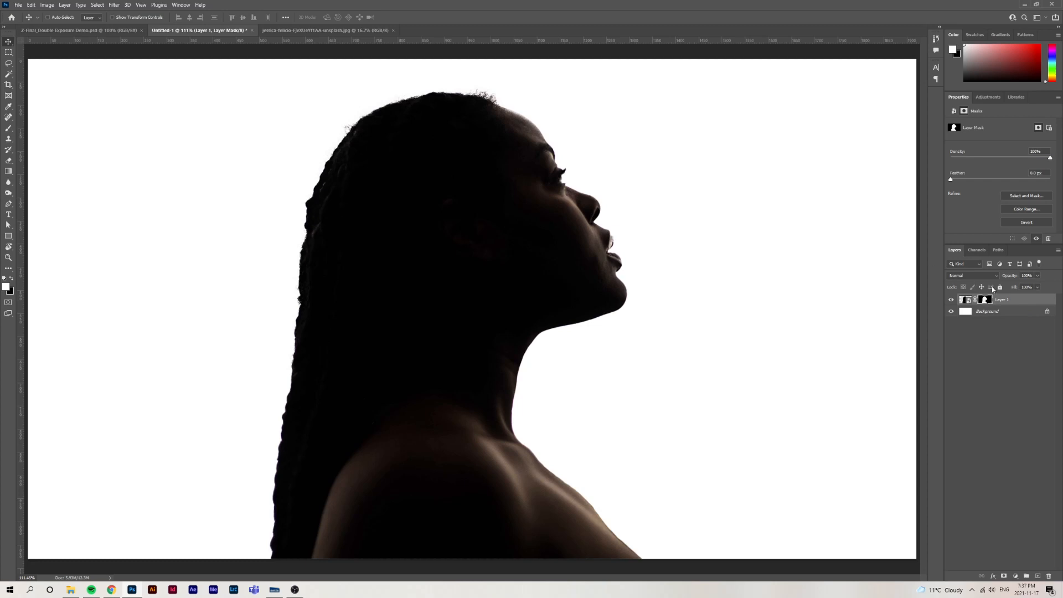
Rename Layer 1, which holds the masked silhouette photo, to Woman
{"action": "left_click", "coordinate": [1005, 303]}
{"action": "double_click", "coordinate": [1001, 301]}
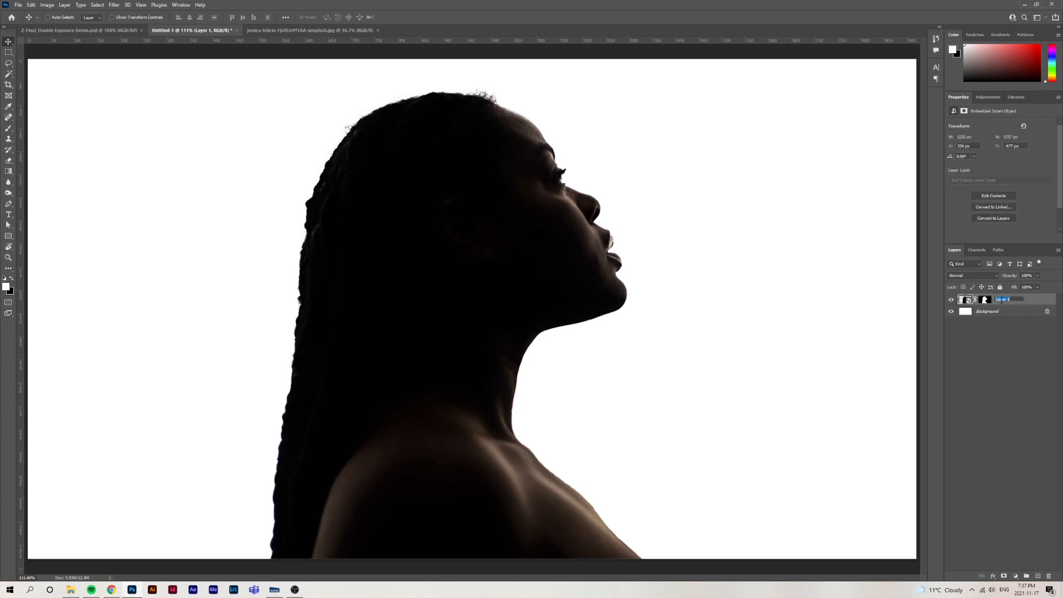
{"action": "type", "text": "Woman"}
{"action": "key", "text": "Return"}
Open the JPG of the meditating woman from the Double Exposure Demo folder as a separate document
{"action": "left_click", "coordinate": [70, 589]}
{"action": "left_click", "coordinate": [253, 227]}
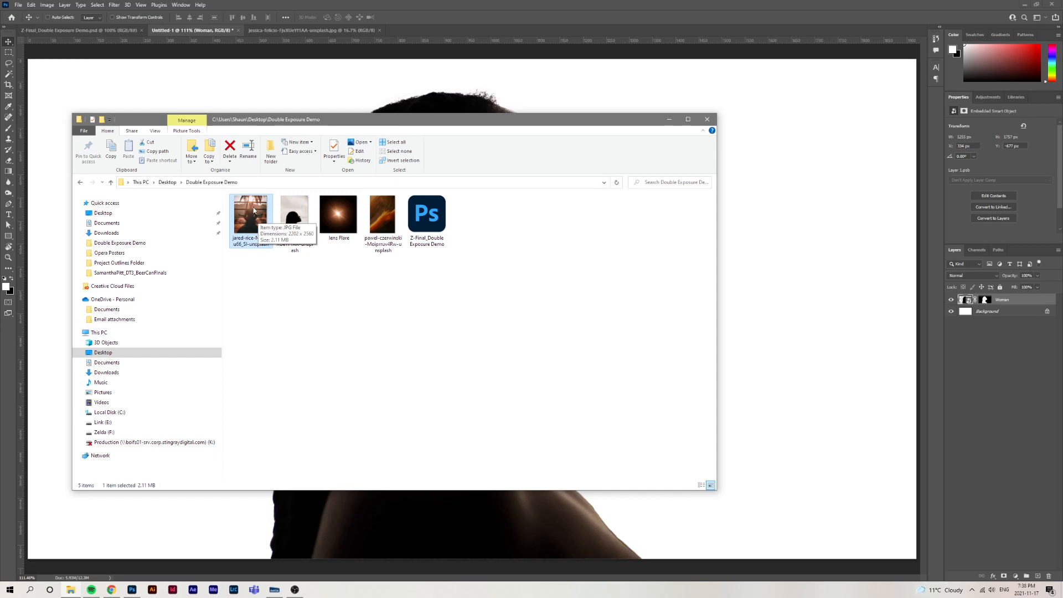
{"action": "left_click_drag", "start_coordinate": [258, 221], "coordinate": [421, 31]}
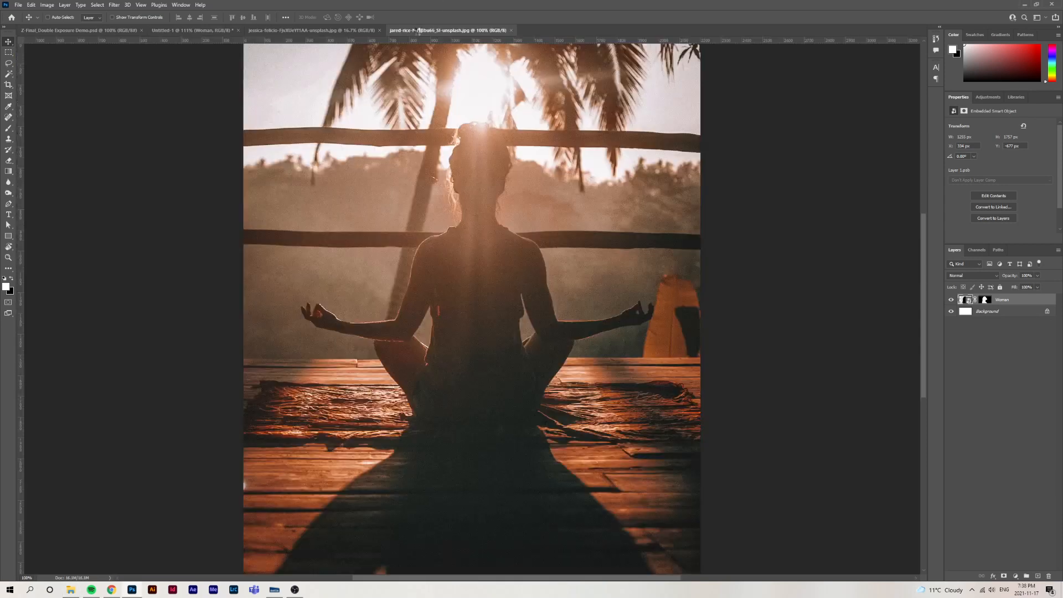
Copy the meditation photo into the Untitled-1 document as a new layer above Woman
{"action": "key", "text": "ctrl+minus"}
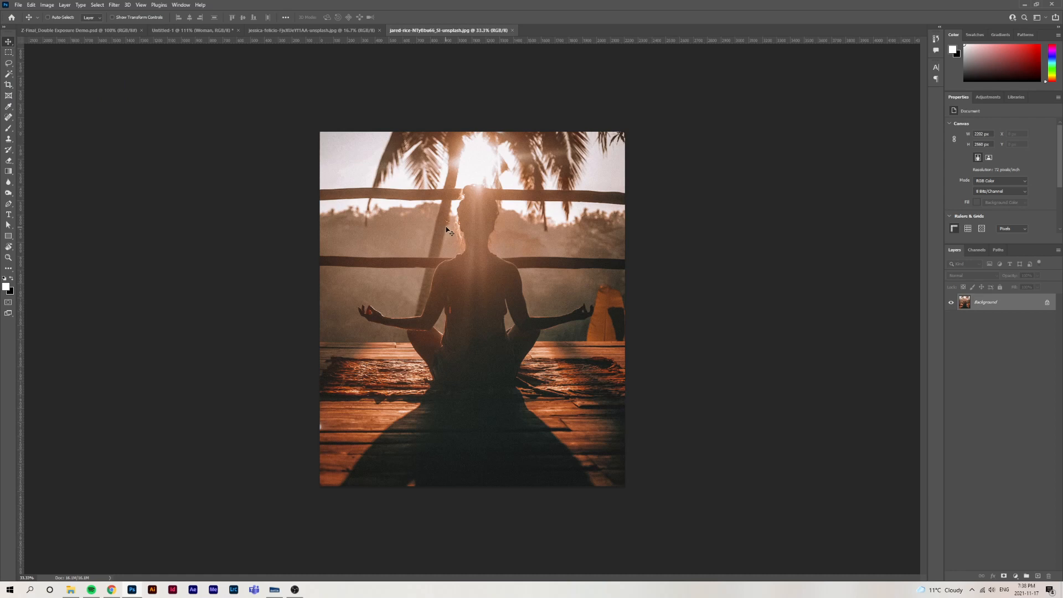
{"action": "left_click", "coordinate": [195, 30]}
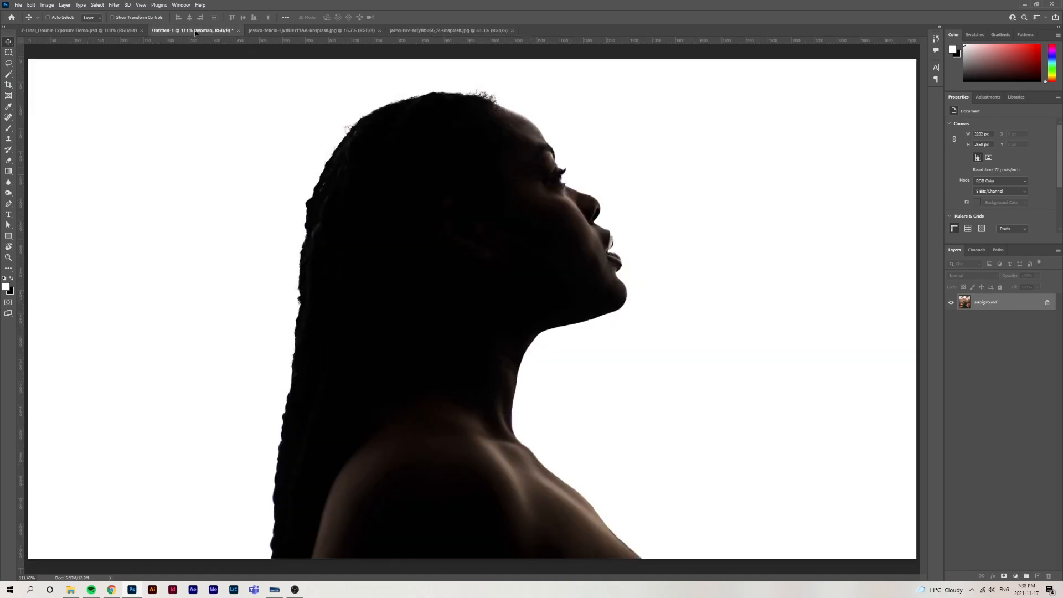
{"action": "left_click_drag", "start_coordinate": [195, 31], "coordinate": [479, 232]}
Scale the meditation photo on Layer 1 to about 39% and place it over the woman's head, flush with the canvas's upper edge
{"action": "key", "text": "ctrl+minus"}
{"action": "key", "text": "ctrl+minus"}
{"action": "key", "text": "ctrl+minus"}
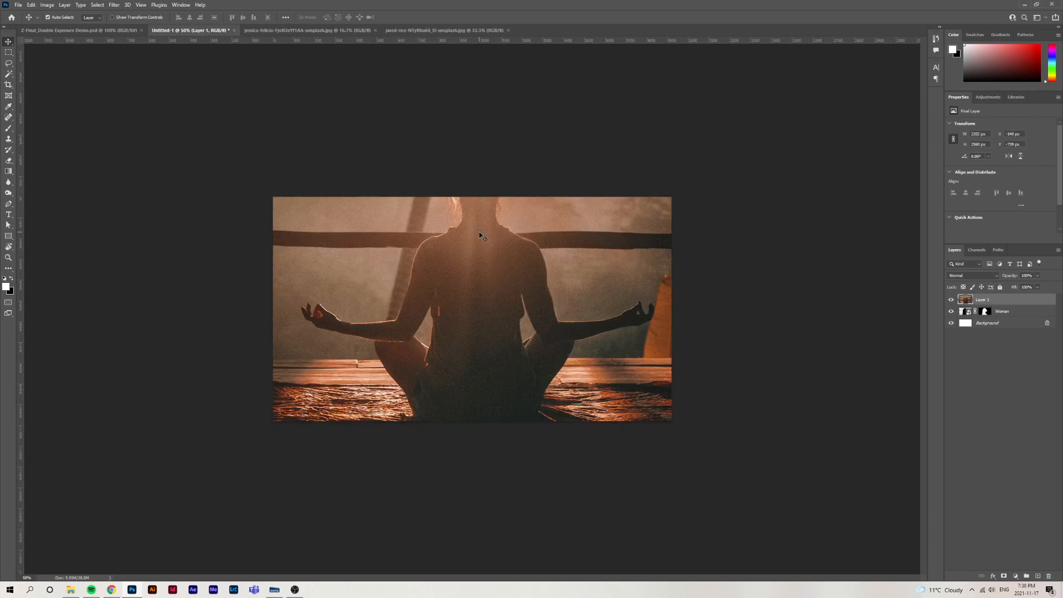
{"action": "key", "text": "ctrl+minus"}
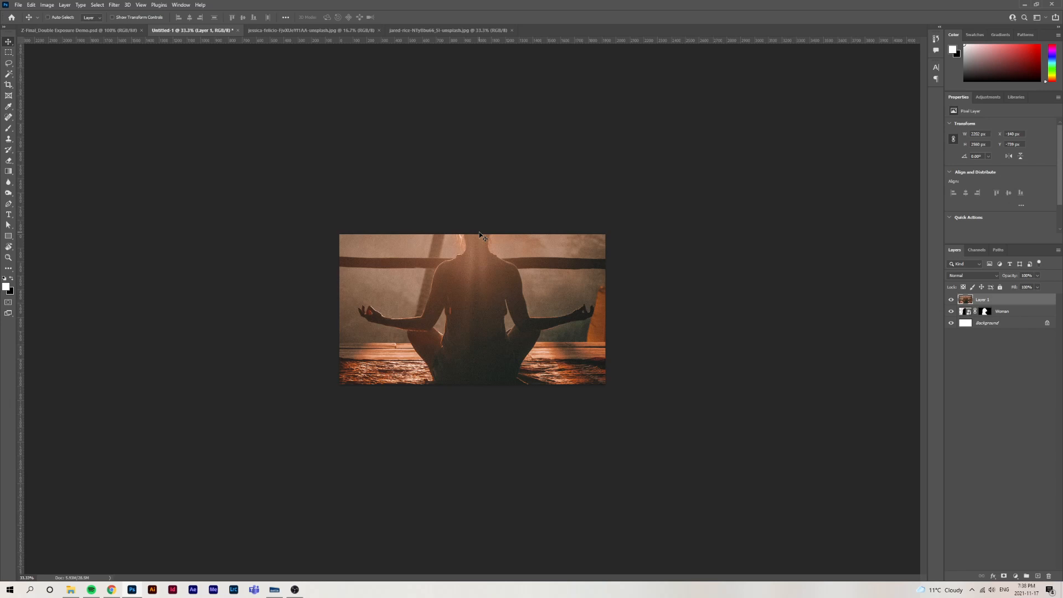
{"action": "key", "text": "ctrl+t"}
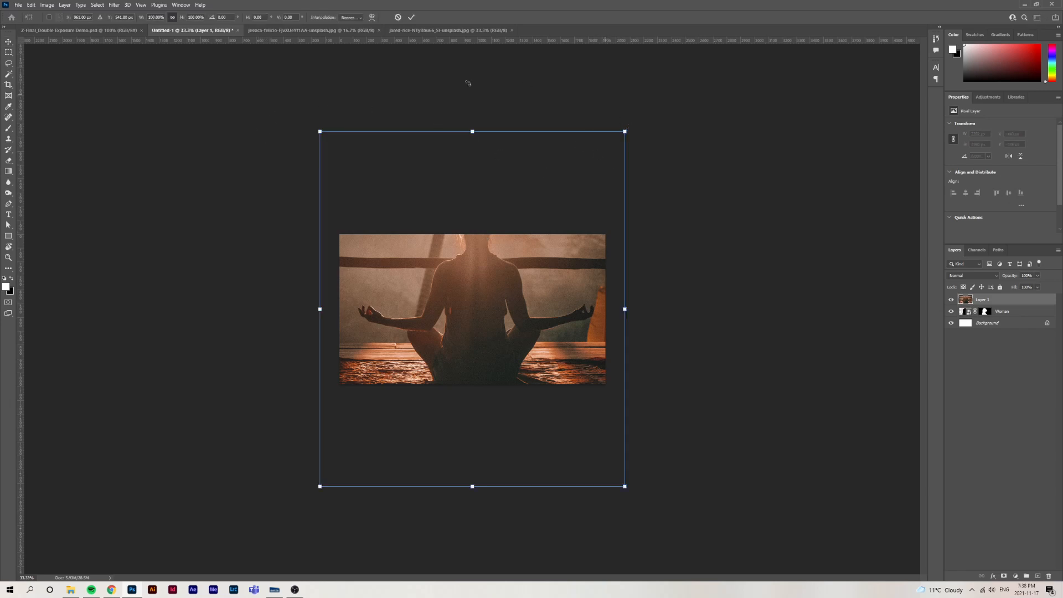
{"action": "left_click_drag", "start_coordinate": [625, 131], "coordinate": [511, 220]}
{"action": "left_click_drag", "start_coordinate": [511, 220], "coordinate": [509, 222]}
{"action": "left_click_drag", "start_coordinate": [500, 279], "coordinate": [496, 276]}
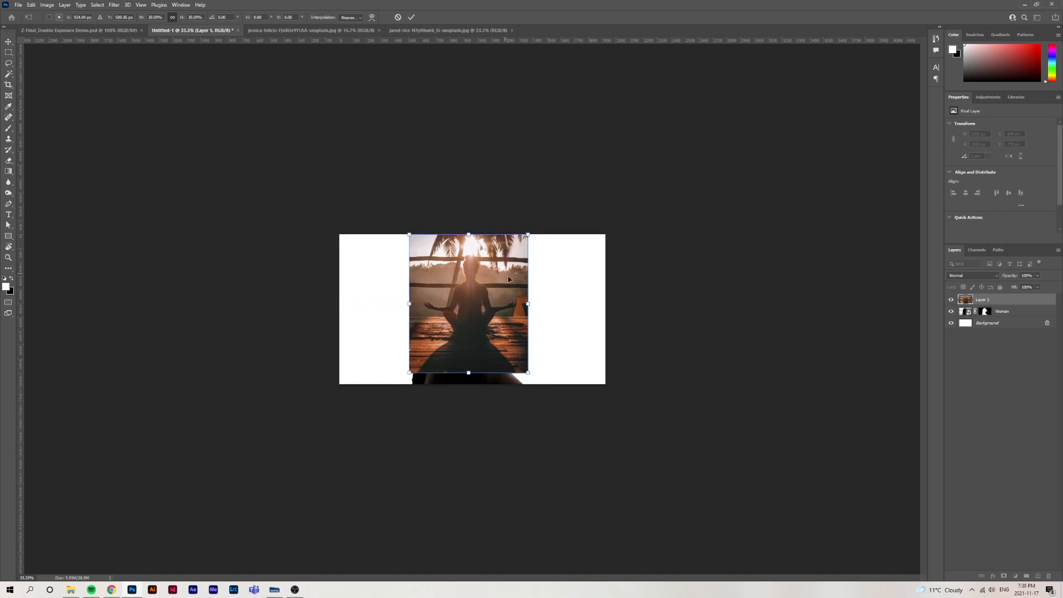
{"action": "key", "text": "Return"}
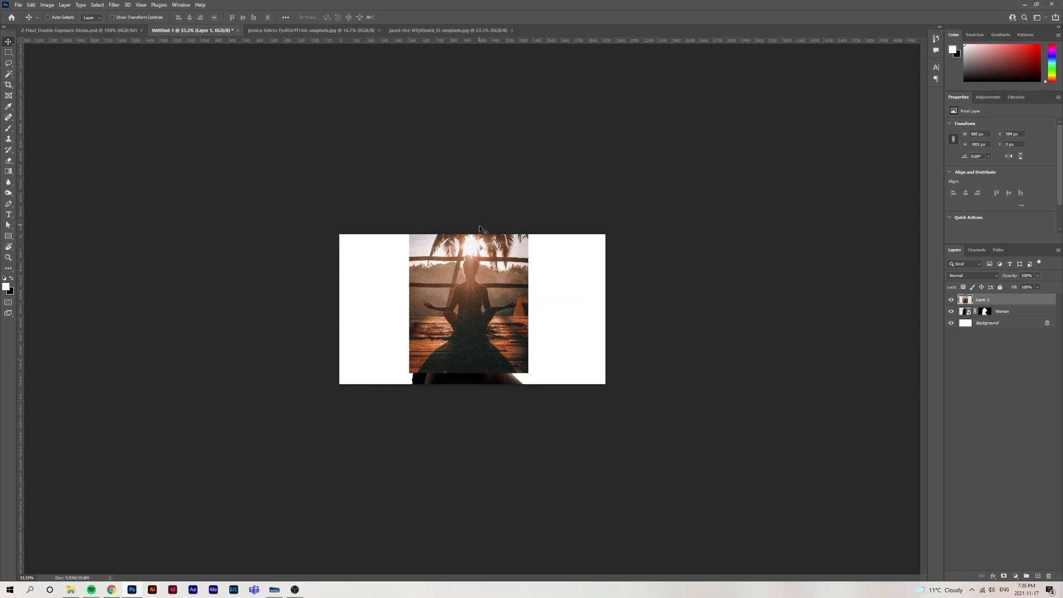
View the Woman layer's mask on its own and duplicate that mask onto Layer 1 with the meditation photo
{"action": "key", "text": "ctrl+0"}
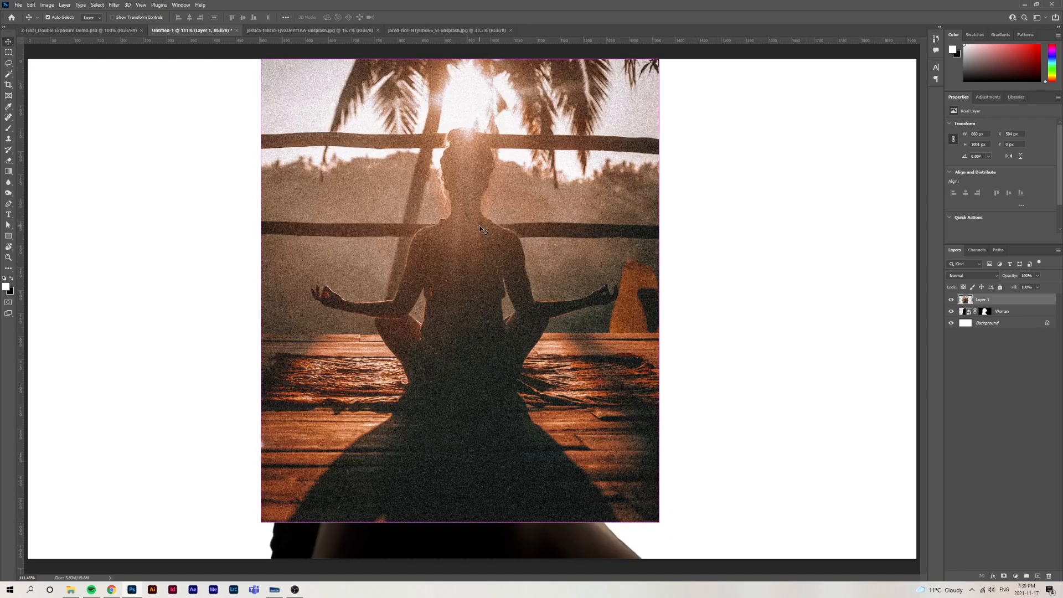
{"action": "key", "text": "ctrl+1"}
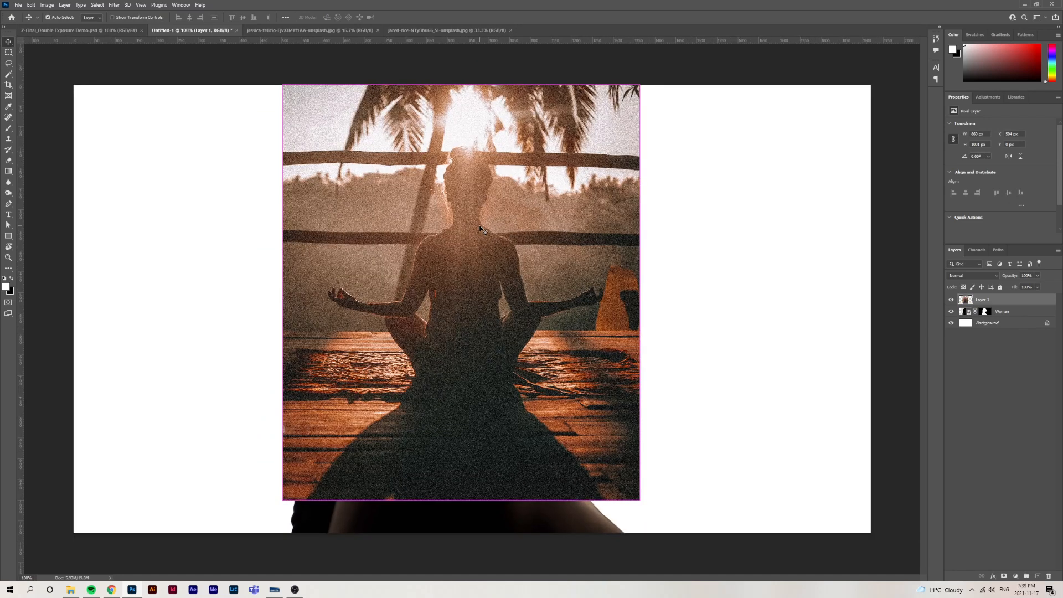
{"action": "key", "text": "ctrl+minus"}
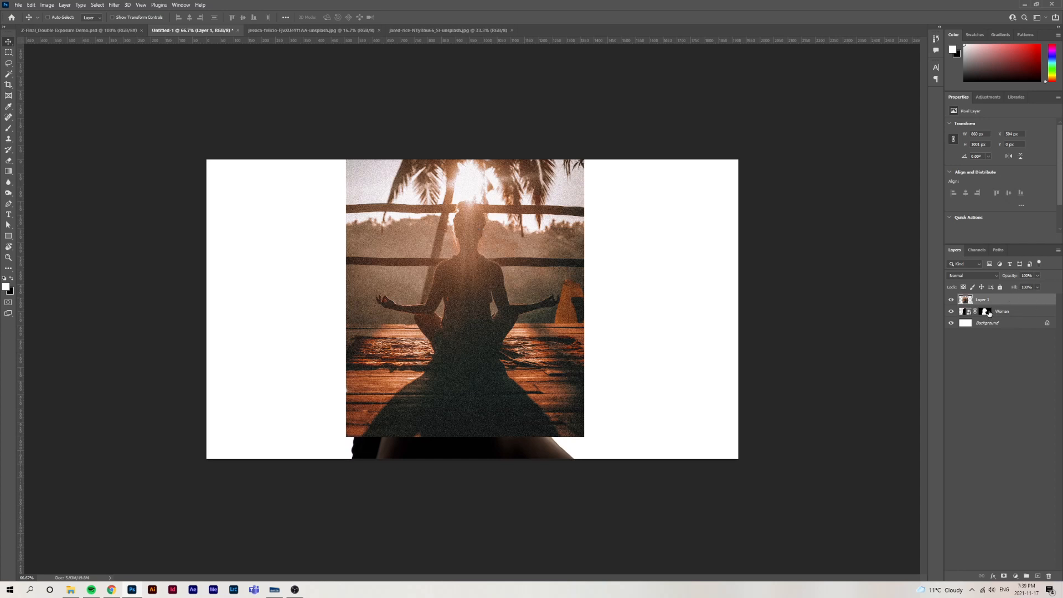
{"action": "mouse_move", "coordinate": [988, 313]}
{"action": "left_mouse_down"}
{"action": "mouse_move", "coordinate": [987, 302]}
{"action": "mouse_move", "coordinate": [985, 313]}
{"action": "left_mouse_up"}
{"action": "left_click", "coordinate": [985, 313], "text": "alt"}
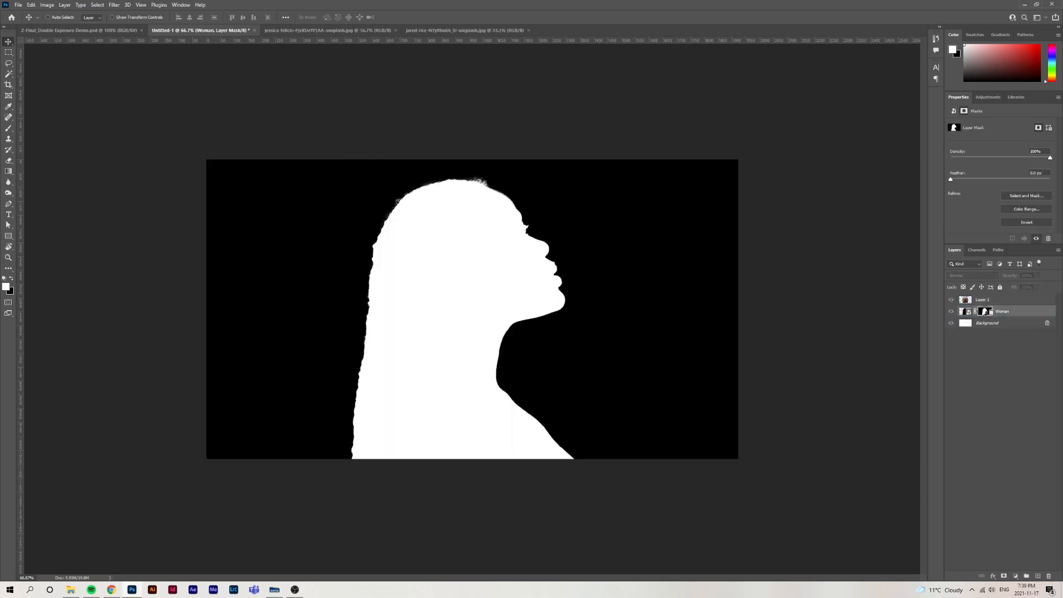
{"action": "left_click", "coordinate": [985, 314], "text": "alt"}
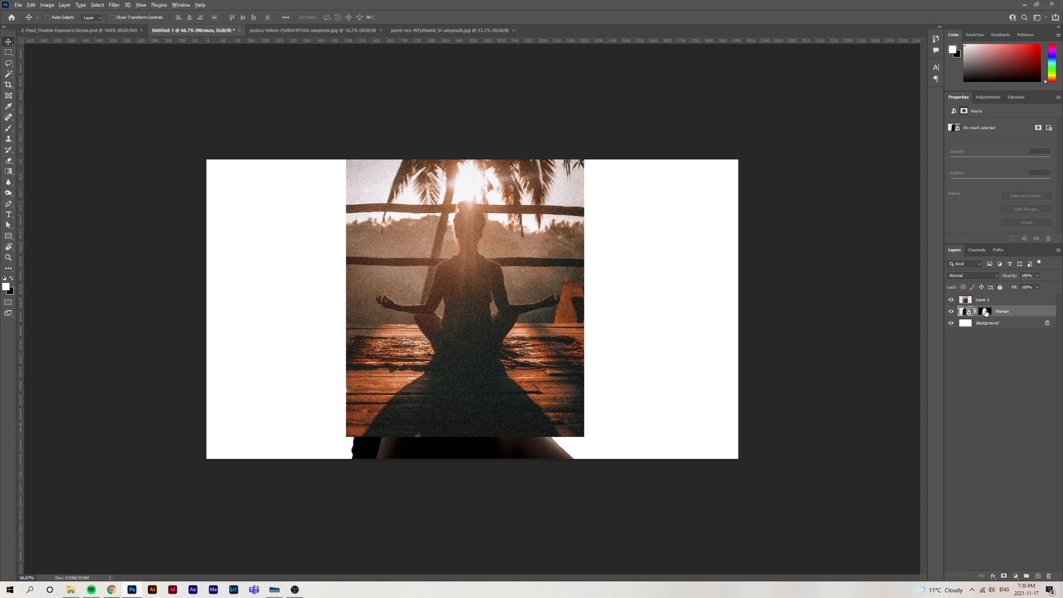
{"action": "left_click_drag", "start_coordinate": [987, 313], "coordinate": [988, 314]}
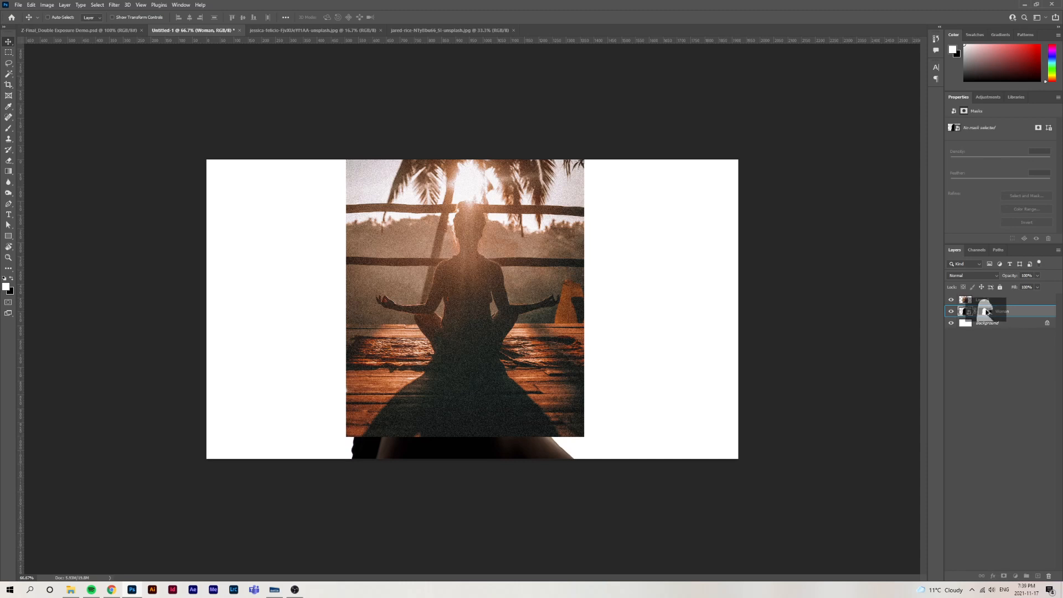
{"action": "left_click_drag", "start_coordinate": [988, 313], "coordinate": [982, 301]}
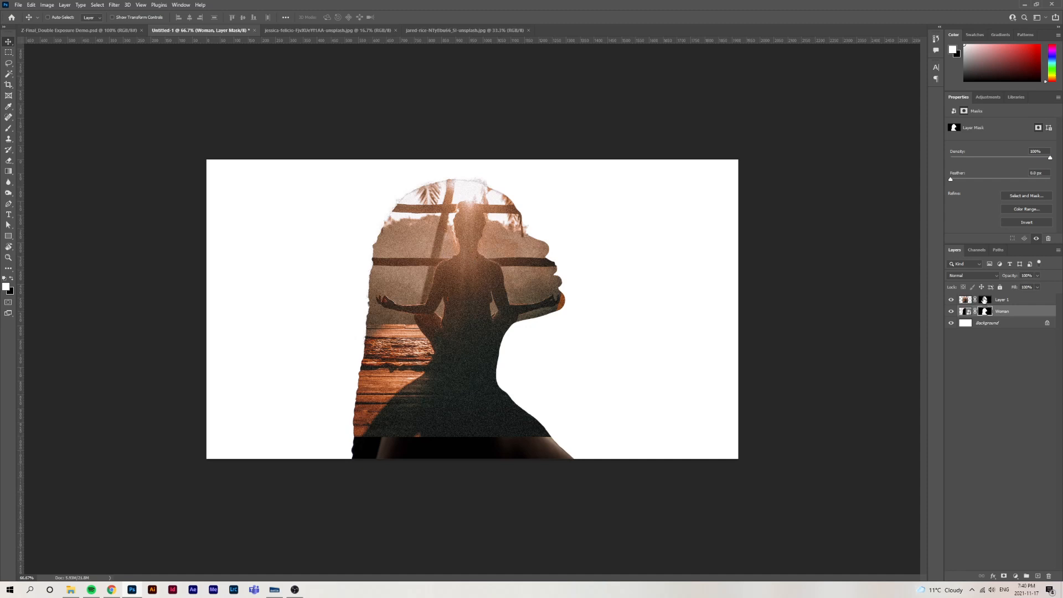
Rename Layer 1, which holds the masked meditation photo, to Yoga Girl
{"action": "left_click", "coordinate": [1003, 301]}
{"action": "double_click", "coordinate": [1003, 299]}
{"action": "type", "text": "Yoga G"}
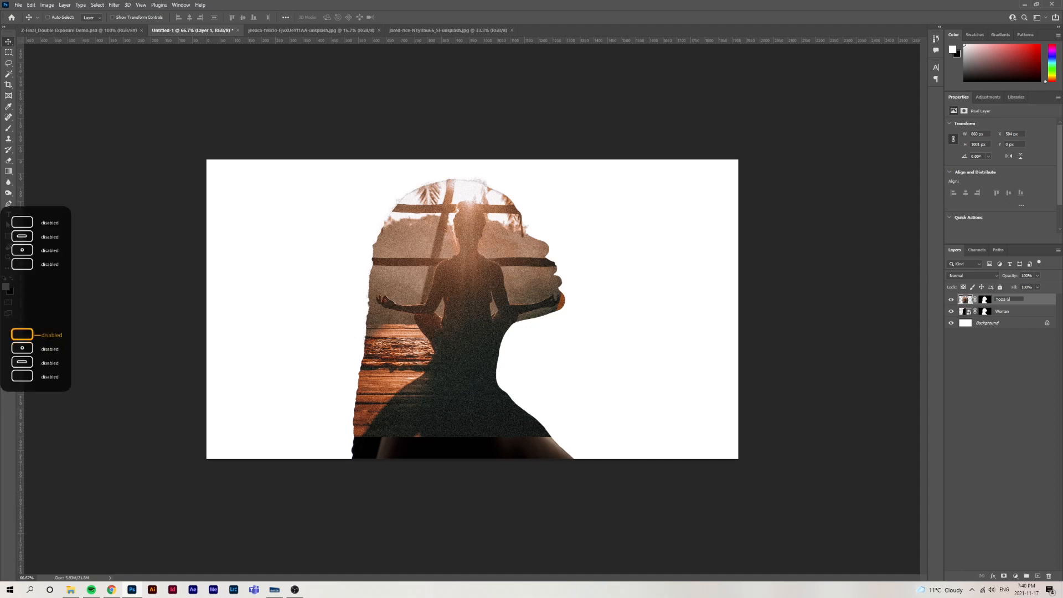
{"action": "type", "text": "irl"}
{"action": "key", "text": "Return"}
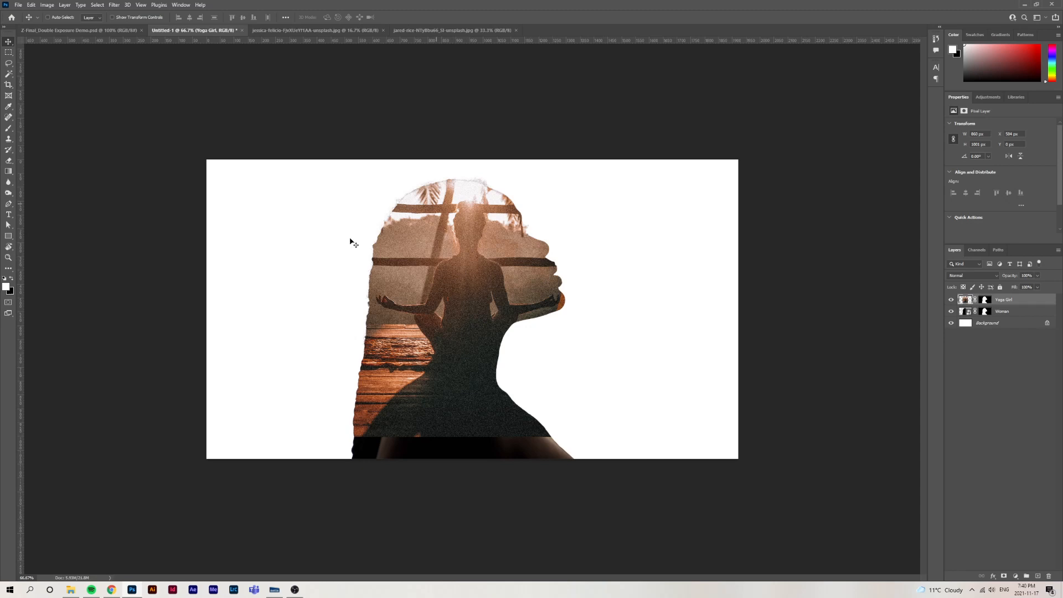
Try to reposition the Yoga Girl photo together with its mask, undo that move, and try moving the mask by itself
{"action": "mouse_move", "coordinate": [469, 262]}
{"action": "left_mouse_down"}
{"action": "mouse_move", "coordinate": [399, 265]}
{"action": "mouse_move", "coordinate": [550, 256]}
{"action": "mouse_move", "coordinate": [421, 266]}
{"action": "mouse_move", "coordinate": [502, 254]}
{"action": "mouse_move", "coordinate": [460, 261]}
{"action": "mouse_move", "coordinate": [502, 253]}
{"action": "mouse_move", "coordinate": [487, 270]}
{"action": "left_mouse_up"}
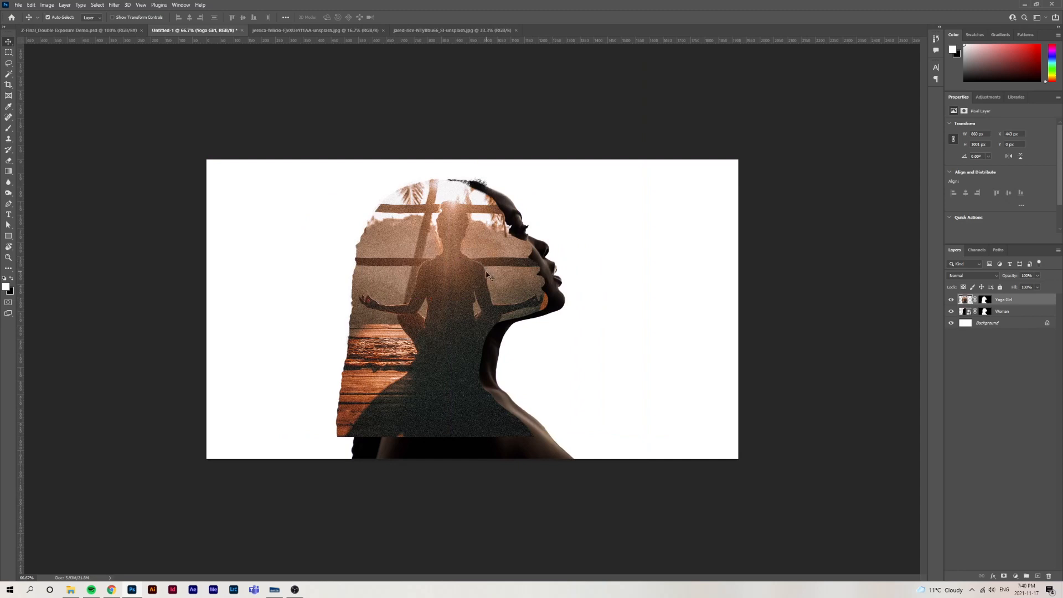
{"action": "key", "text": "ctrl+z"}
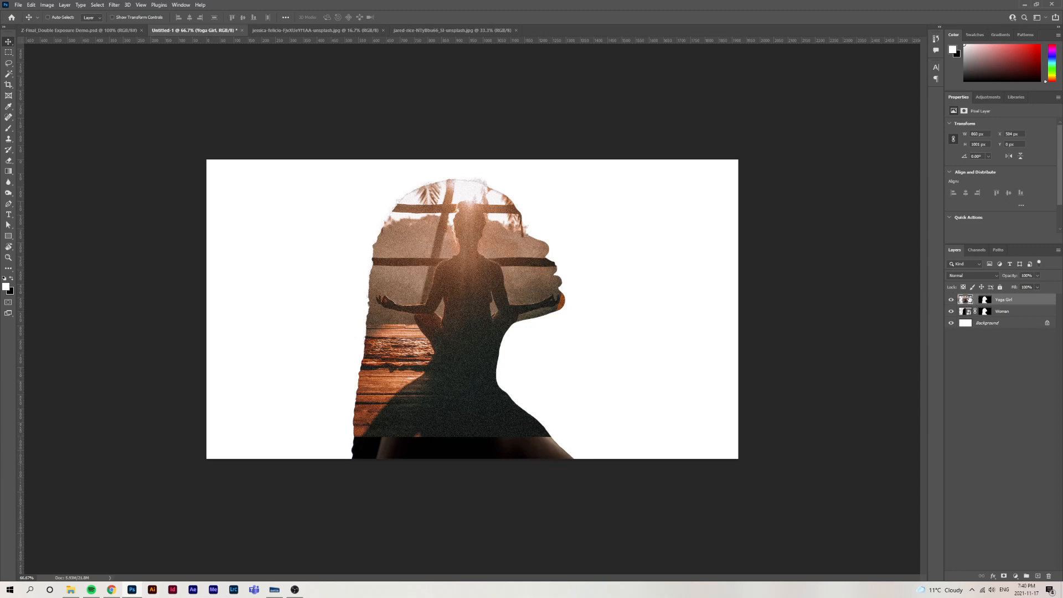
{"action": "mouse_move", "coordinate": [479, 259]}
{"action": "left_mouse_down"}
{"action": "mouse_move", "coordinate": [406, 258]}
{"action": "mouse_move", "coordinate": [535, 251]}
{"action": "mouse_move", "coordinate": [413, 254]}
{"action": "mouse_move", "coordinate": [499, 247]}
{"action": "mouse_move", "coordinate": [477, 259]}
{"action": "left_mouse_up"}
{"action": "left_click", "coordinate": [986, 301]}
{"action": "left_click_drag", "start_coordinate": [465, 256], "coordinate": [541, 258]}
Unlink the mask from the Yoga Girl layer and shift only the photo slightly left within the silhouette
{"action": "left_click", "coordinate": [965, 300]}
{"action": "left_click", "coordinate": [975, 299]}
{"action": "left_click_drag", "start_coordinate": [483, 256], "coordinate": [495, 262]}
Scale the Yoga Girl photo down to about 89% and nudge it so both of the meditating figure's hands fit inside the silhouette
{"action": "key", "text": "ctrl+t"}
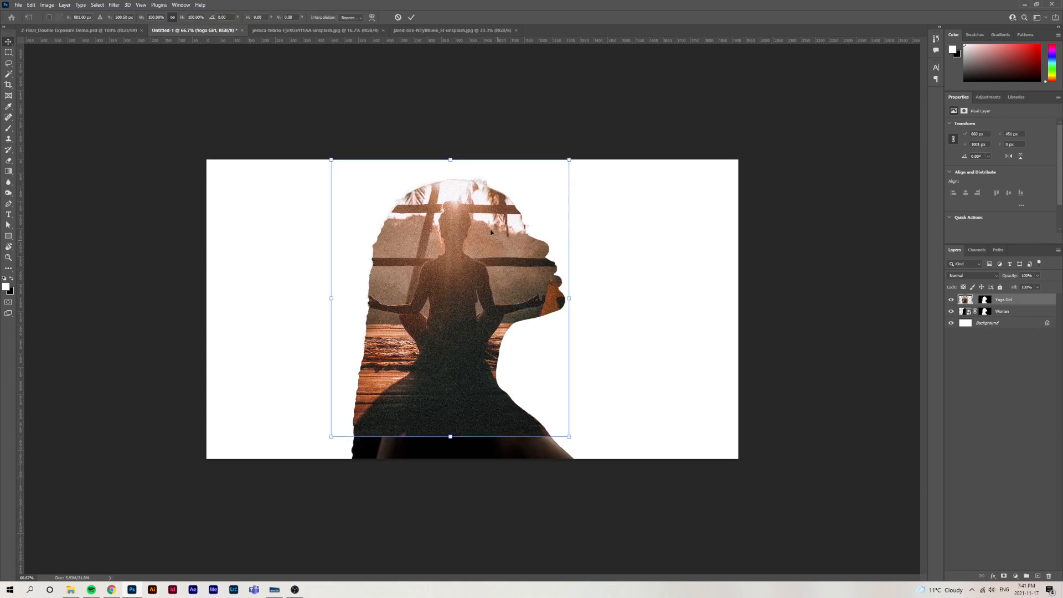
{"action": "left_click_drag", "start_coordinate": [568, 161], "coordinate": [551, 168]}
{"action": "left_click_drag", "start_coordinate": [502, 249], "coordinate": [507, 251]}
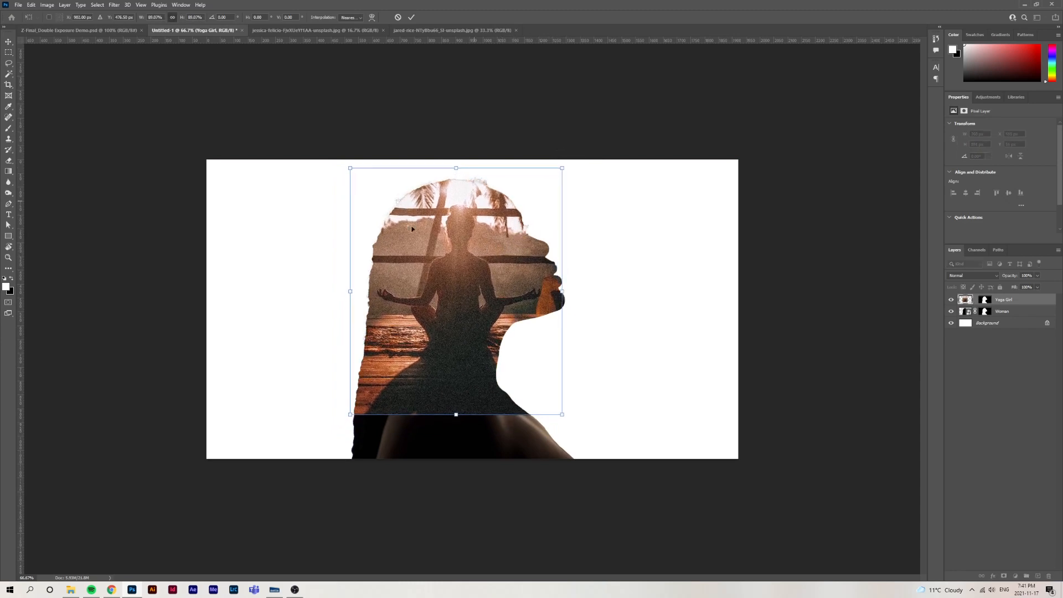
{"action": "key", "text": "shift+Left"}
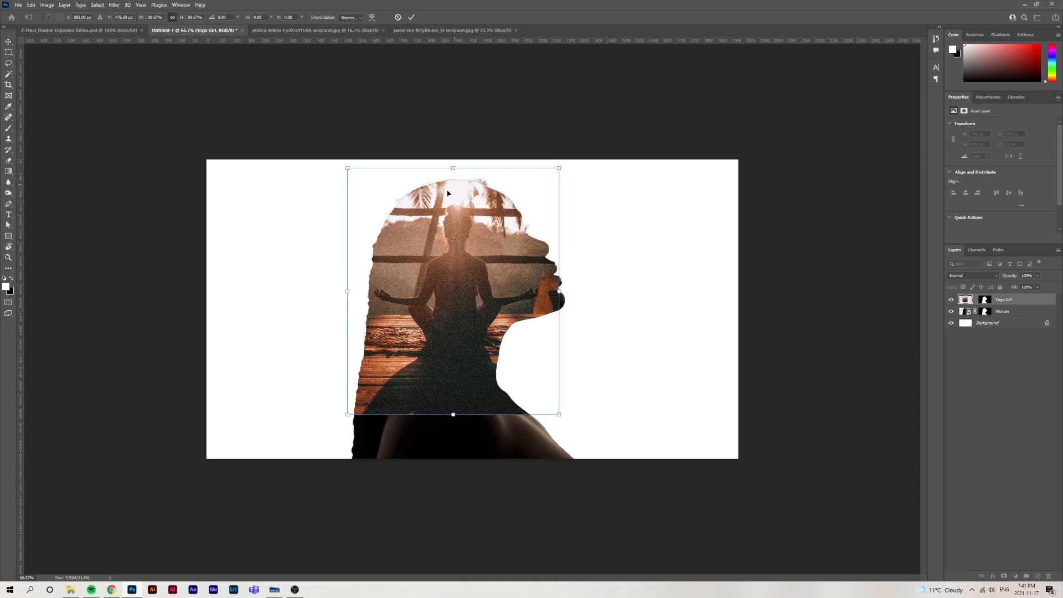
{"action": "left_click_drag", "start_coordinate": [468, 219], "coordinate": [467, 220]}
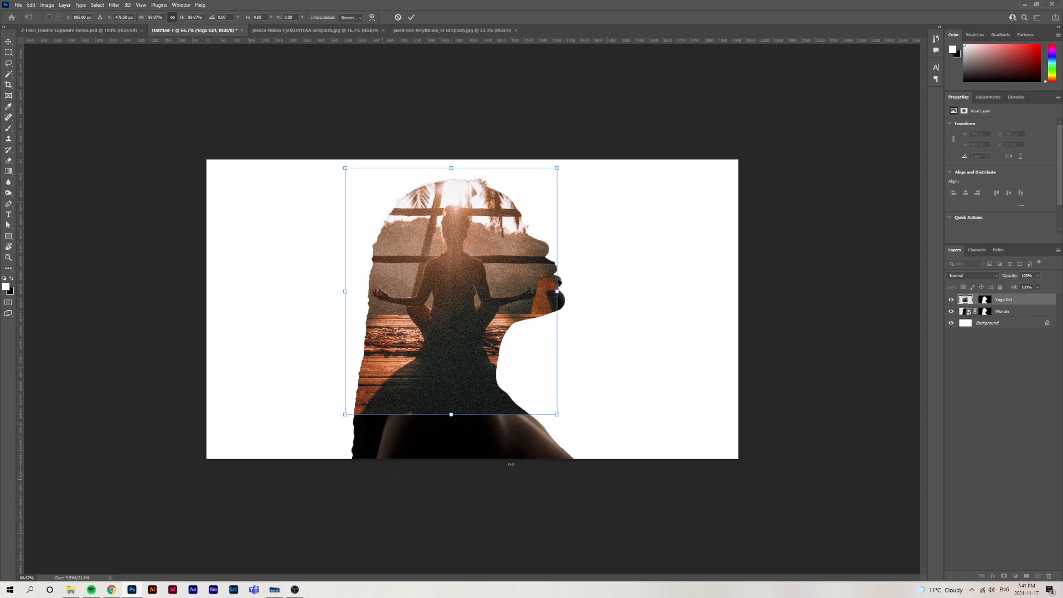
{"action": "key", "text": "Return"}
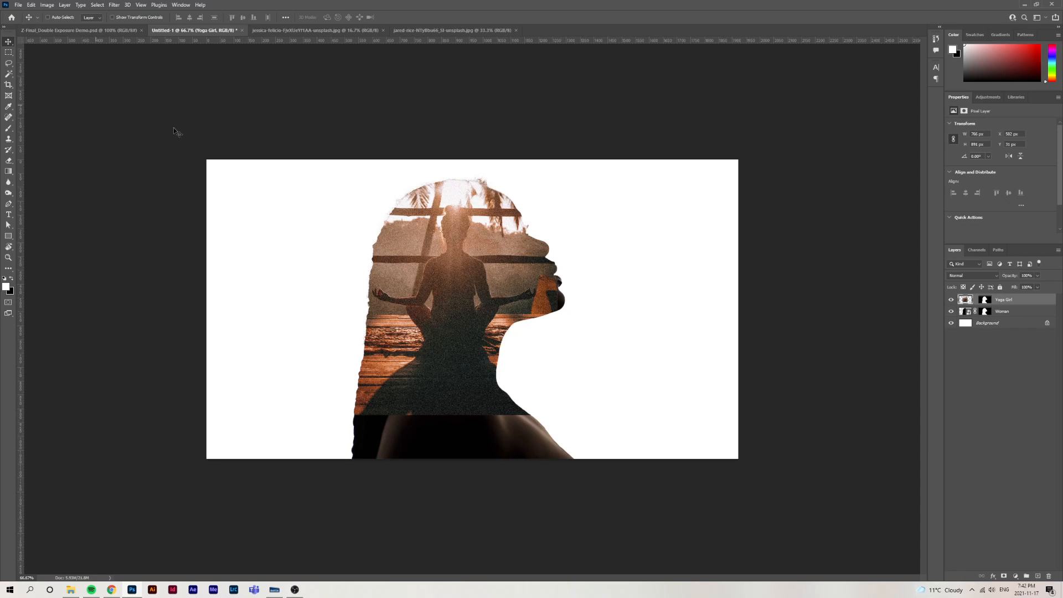
Review the original meditation photo in its own document and return to Untitled-1
{"action": "left_click", "coordinate": [413, 30]}
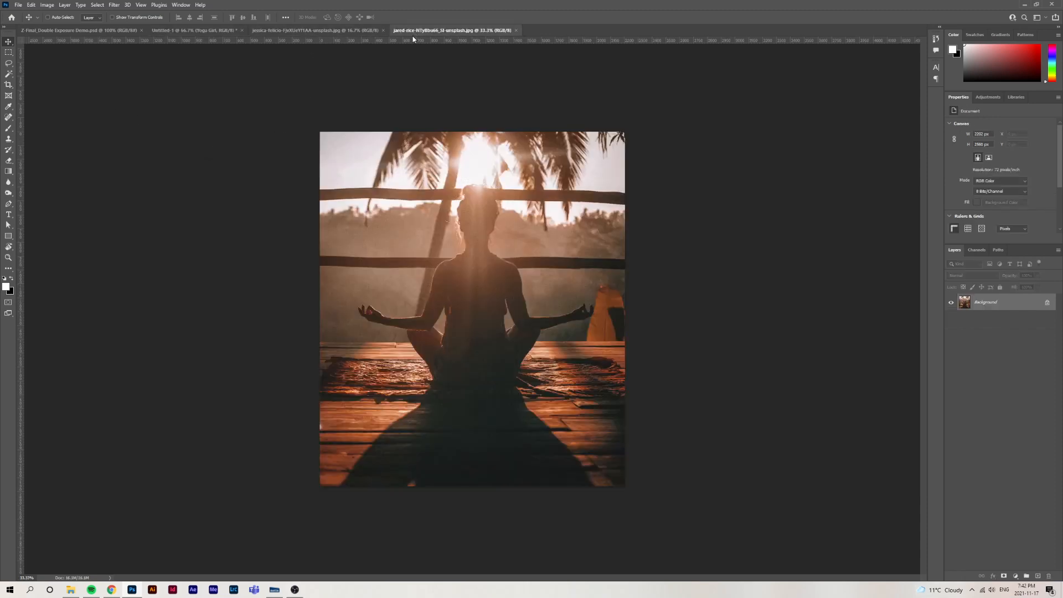
{"action": "left_click", "coordinate": [190, 32]}
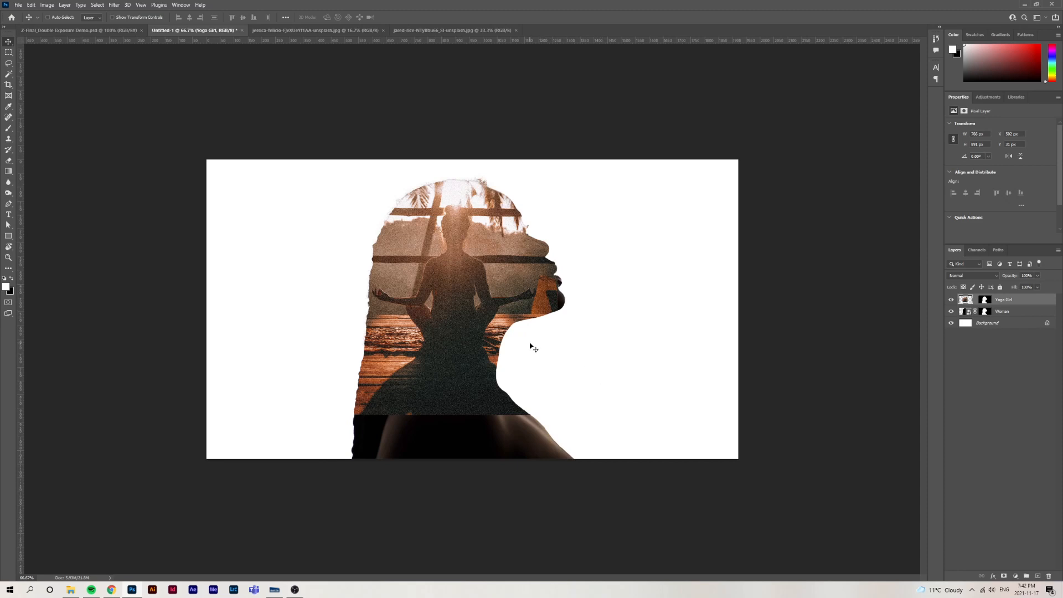
Marquee-select an area of about 61 x 240 px around the lips and chin on Yoga Girl, apply a Content-Aware fill and deselect
{"action": "key", "text": "m"}
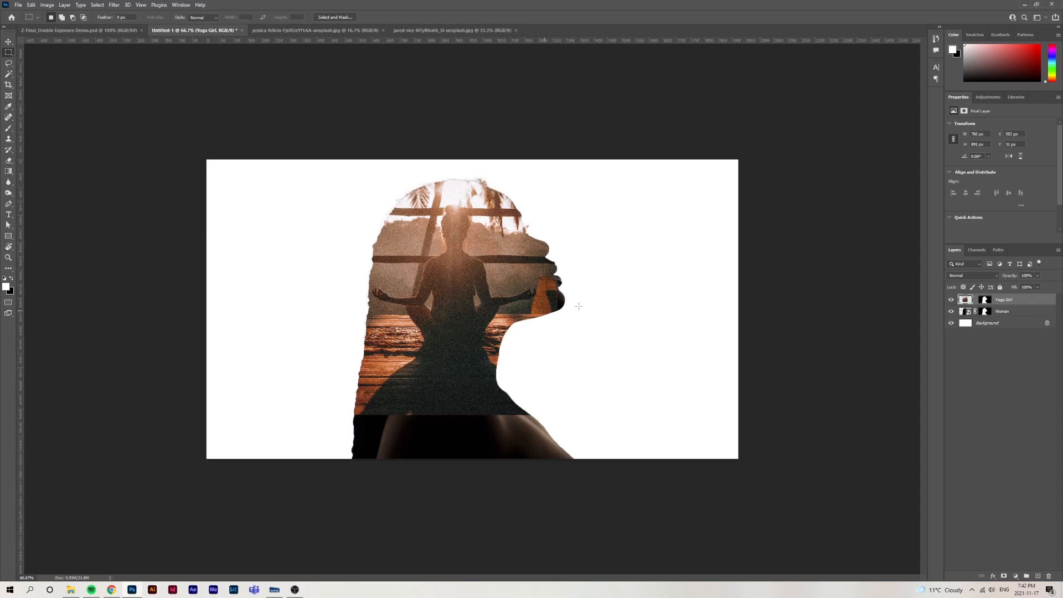
{"action": "left_click_drag", "start_coordinate": [554, 262], "coordinate": [573, 316]}
{"action": "left_click", "coordinate": [64, 86]}
{"action": "right_click", "coordinate": [8, 54]}
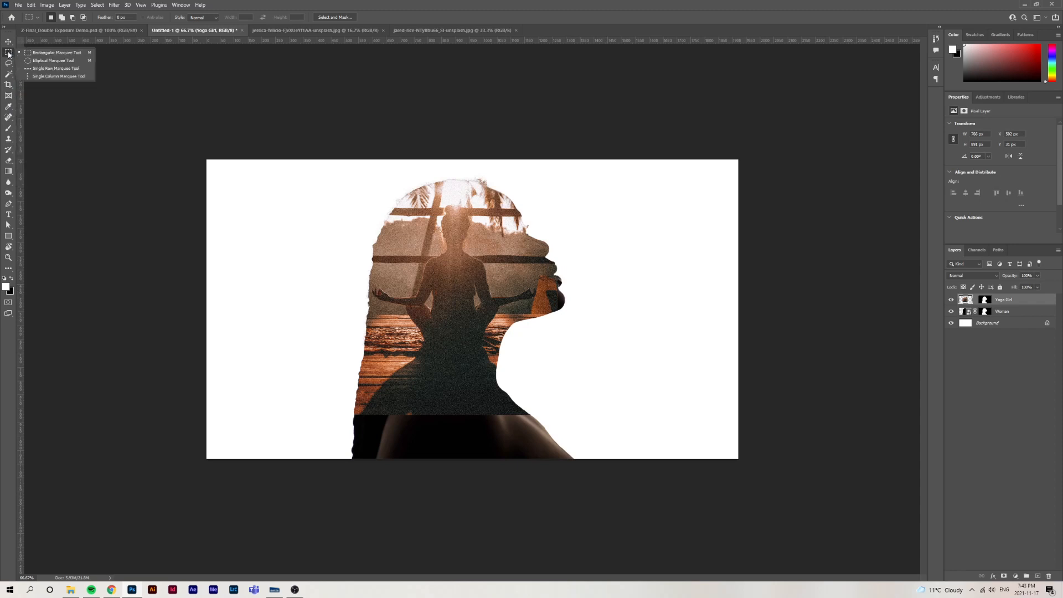
{"action": "left_click", "coordinate": [42, 55]}
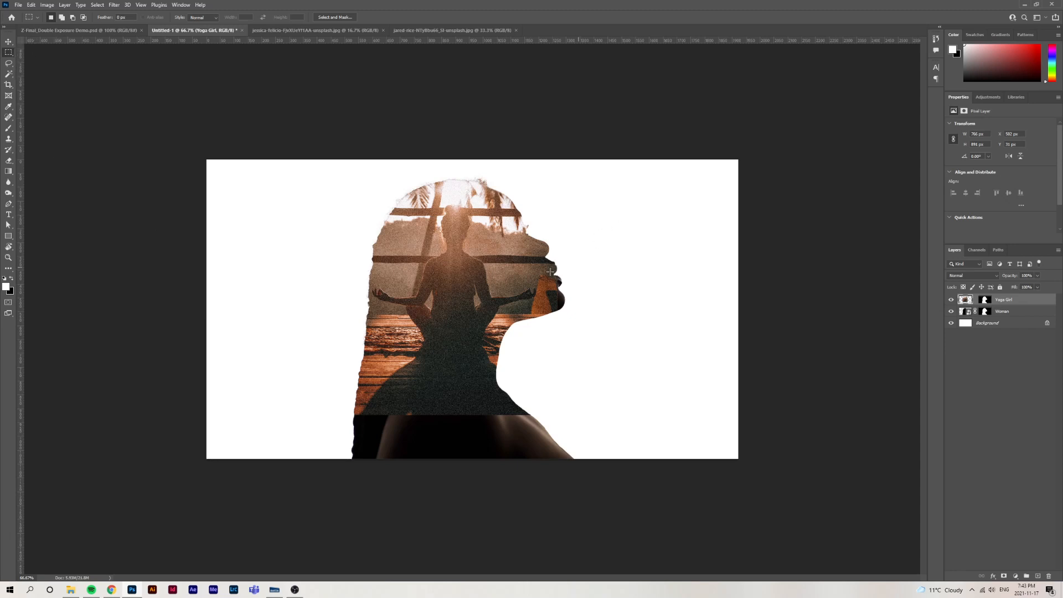
{"action": "left_click_drag", "start_coordinate": [552, 252], "coordinate": [569, 318]}
{"action": "right_click", "coordinate": [561, 297]}
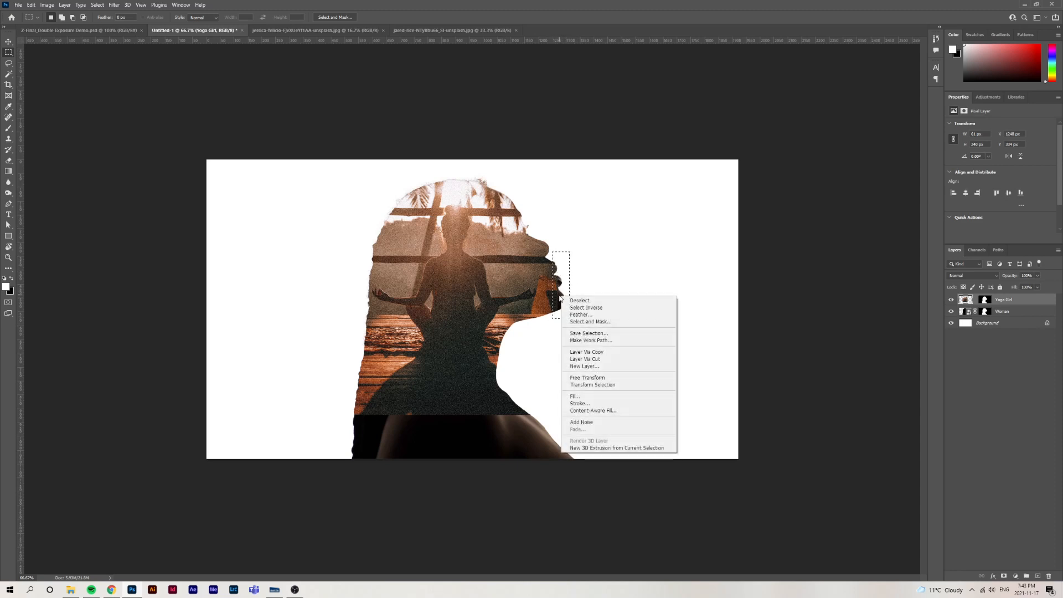
{"action": "left_click", "coordinate": [604, 396]}
{"action": "left_click_drag", "start_coordinate": [528, 154], "coordinate": [365, 190]}
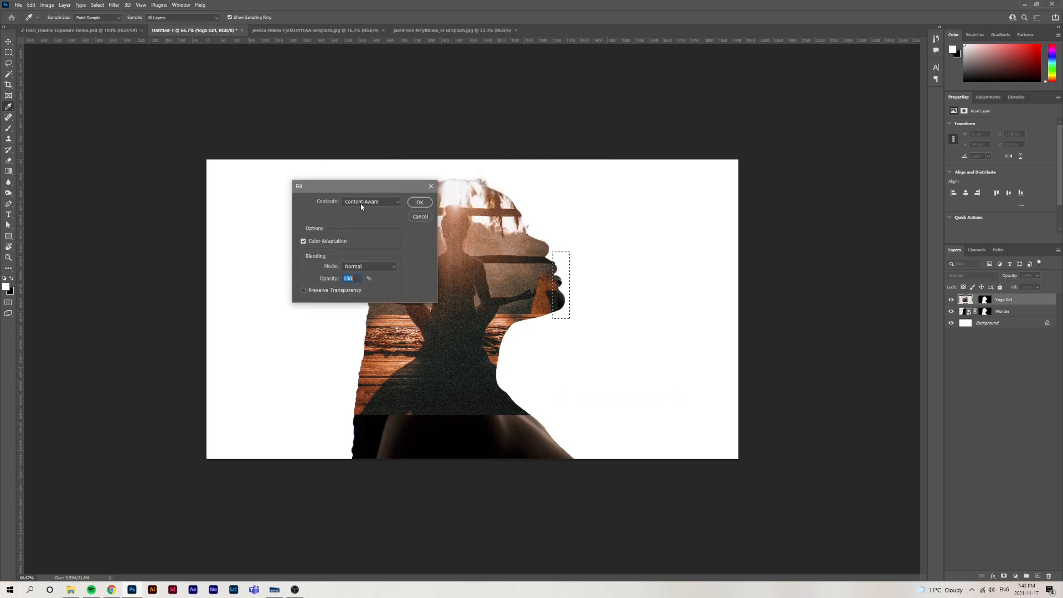
{"action": "left_click", "coordinate": [374, 202]}
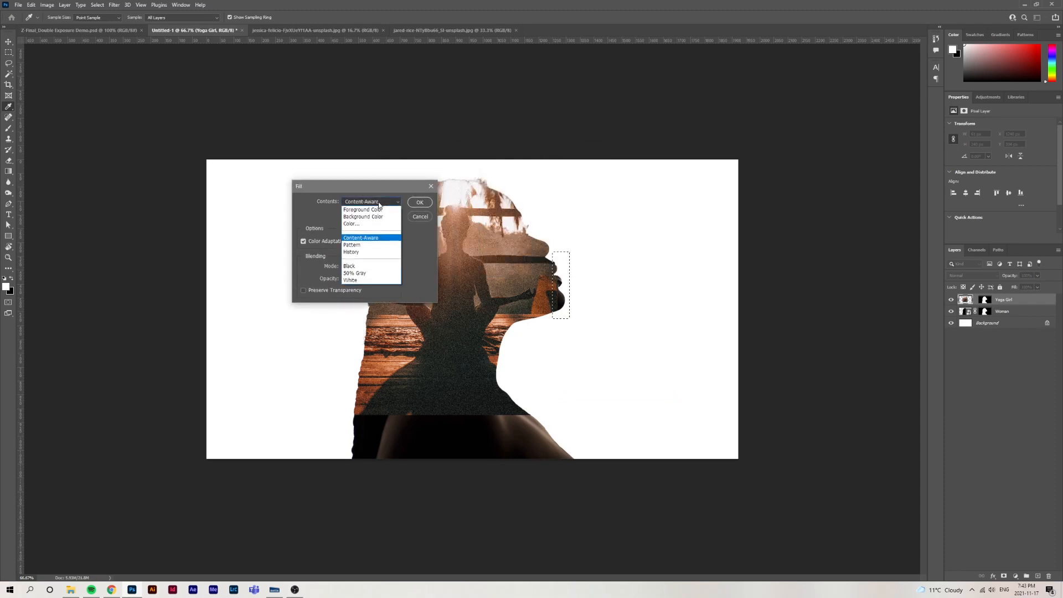
{"action": "left_click", "coordinate": [363, 238]}
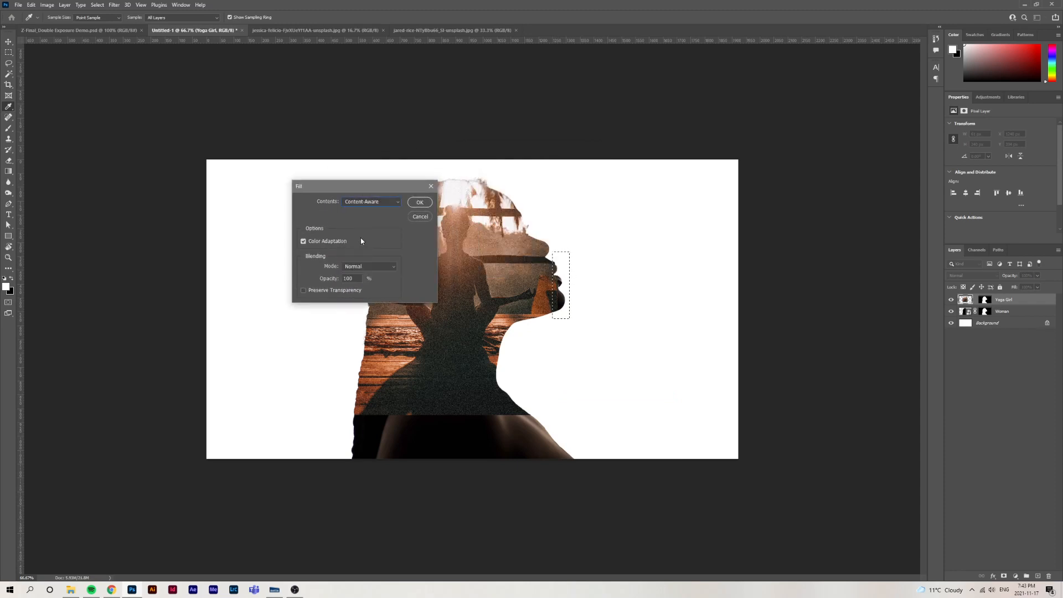
{"action": "left_click", "coordinate": [420, 202]}
{"action": "key", "text": "m"}
{"action": "key", "text": "ctrl+d"}
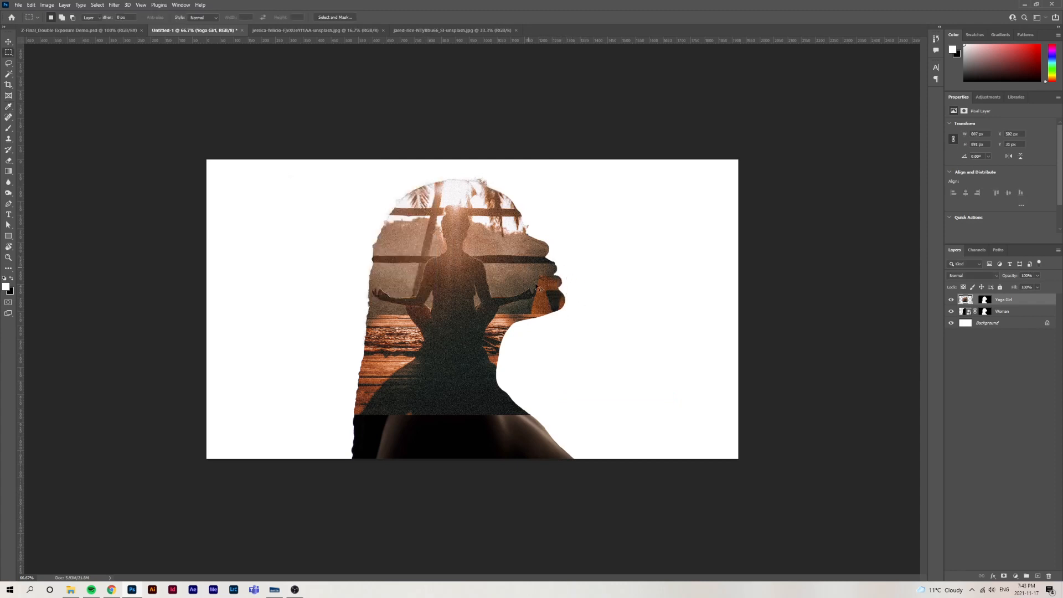
{"action": "key", "text": "v"}
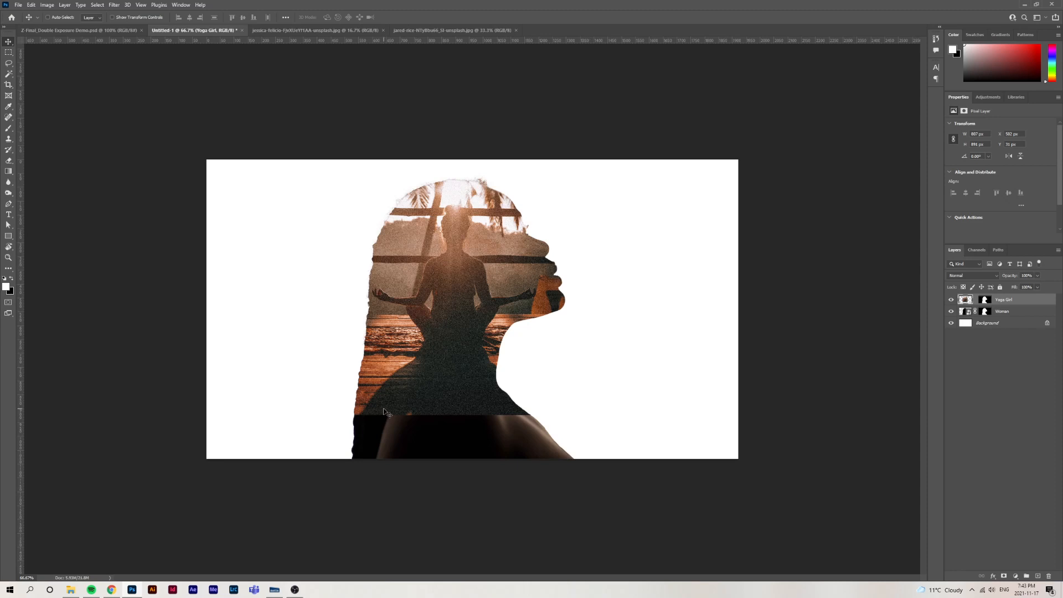
Marquee-select a strip of about 865 x 115 px across the lower edge of the Yoga Girl photo
{"action": "key", "text": "m"}
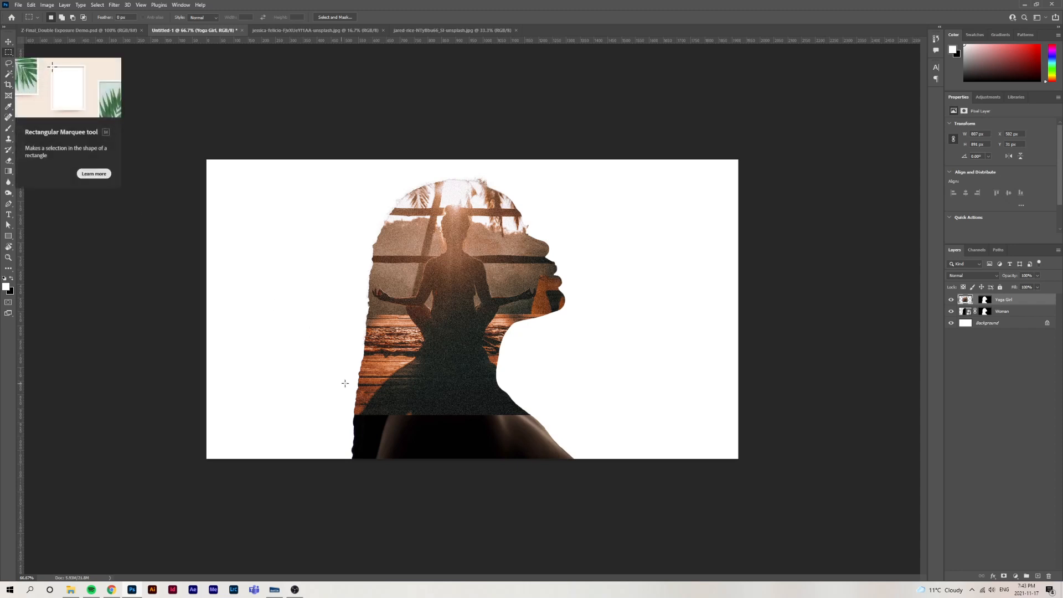
{"action": "left_click_drag", "start_coordinate": [325, 385], "coordinate": [565, 418]}
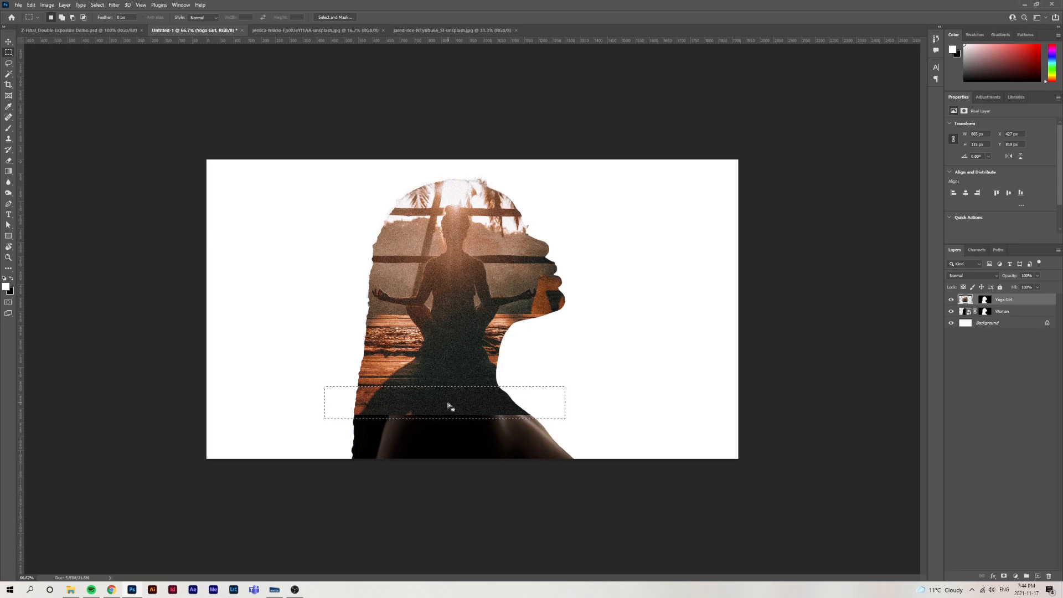
{"action": "key", "text": "ctrl+t"}
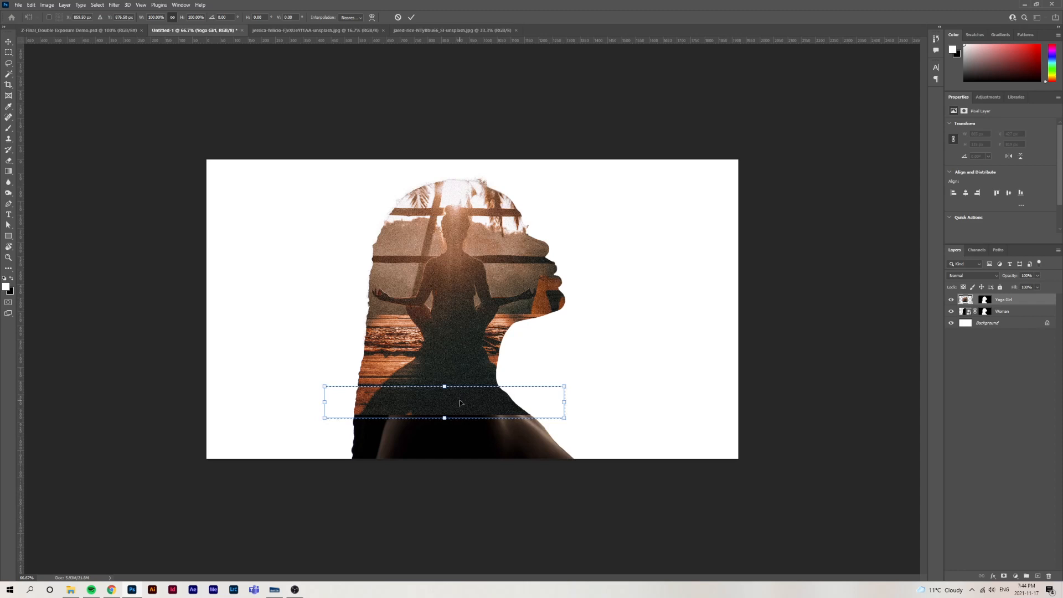
{"action": "left_click_drag", "start_coordinate": [445, 420], "coordinate": [454, 472]}
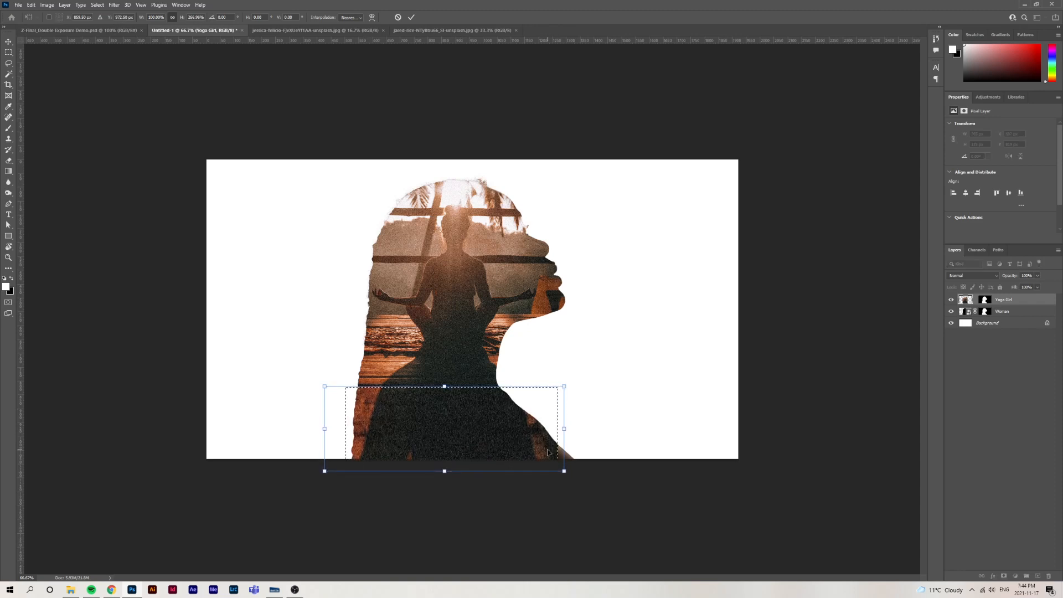
{"action": "left_click_drag", "start_coordinate": [566, 430], "coordinate": [582, 429]}
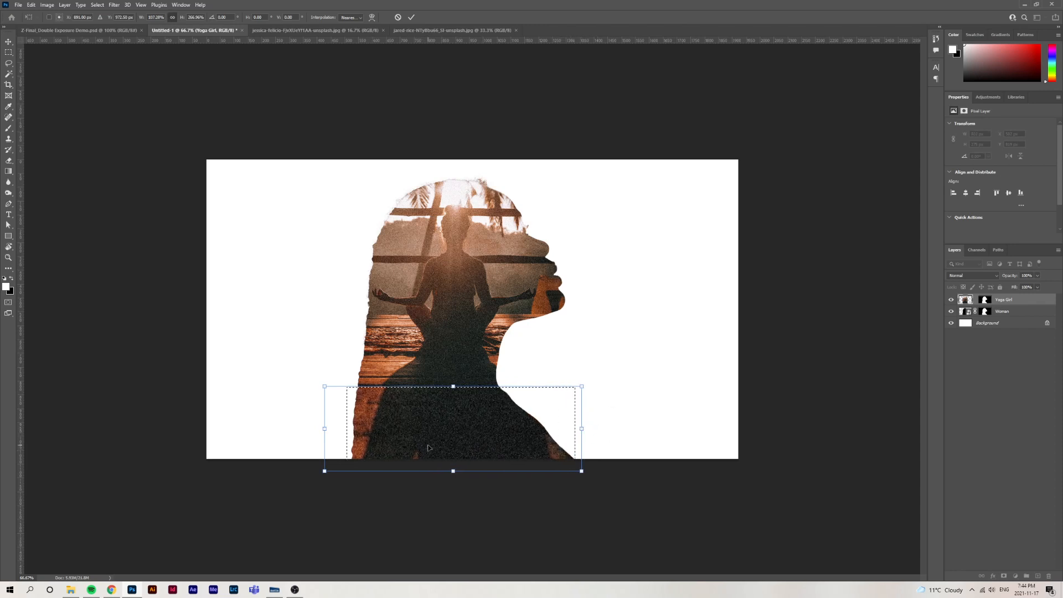
{"action": "key", "text": "Escape"}
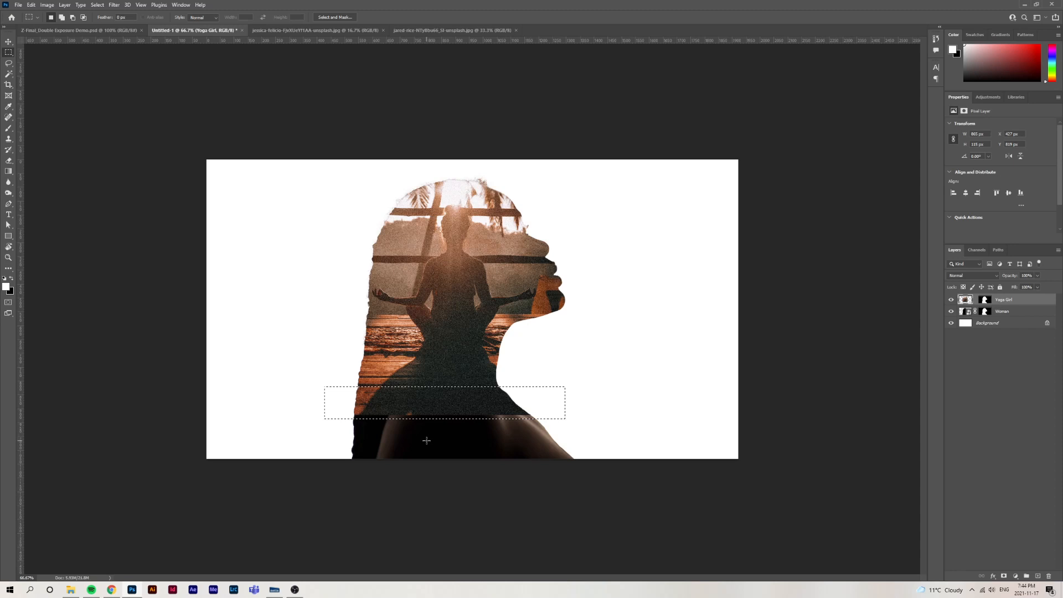
Stretch the selected strip with Content-Aware Scale to about 110% width and 252% height so it fills the silhouette's shoulders, and deselect
{"action": "left_click", "coordinate": [31, 6]}
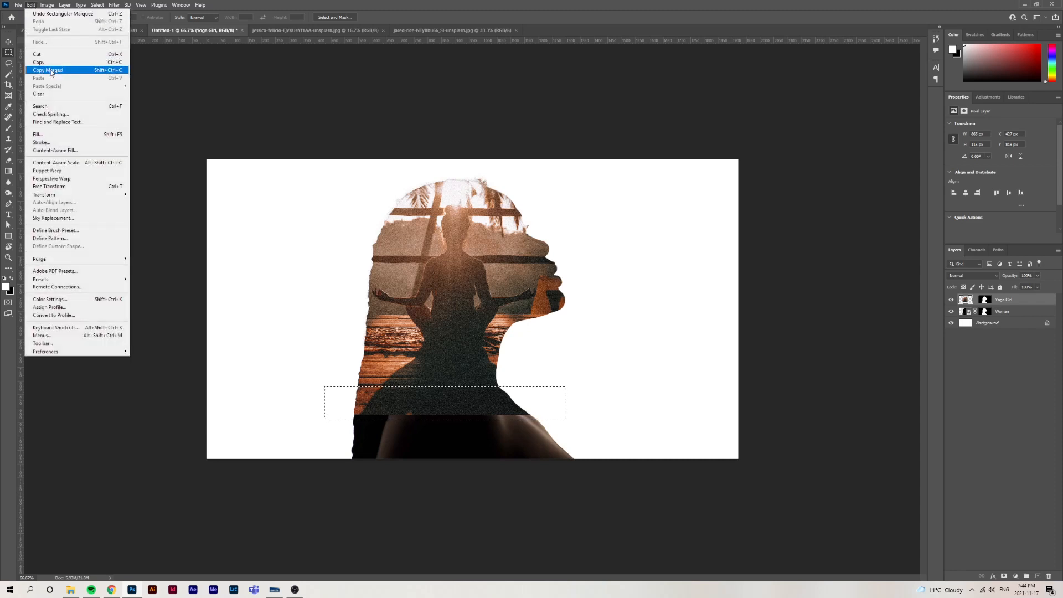
{"action": "left_click", "coordinate": [111, 165]}
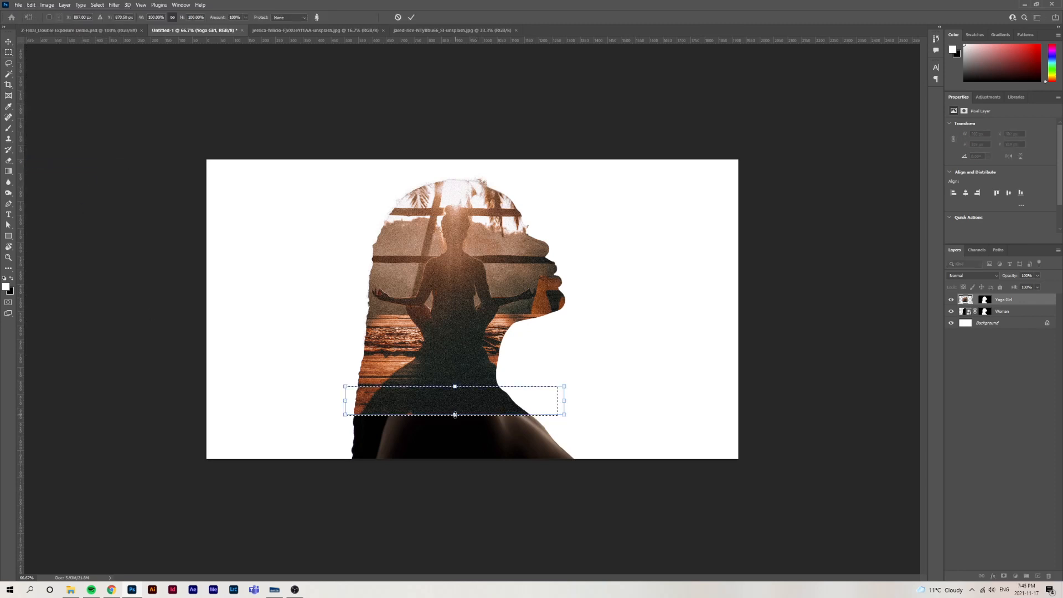
{"action": "left_click_drag", "start_coordinate": [454, 415], "coordinate": [455, 458]}
{"action": "left_click_drag", "start_coordinate": [565, 422], "coordinate": [587, 422]}
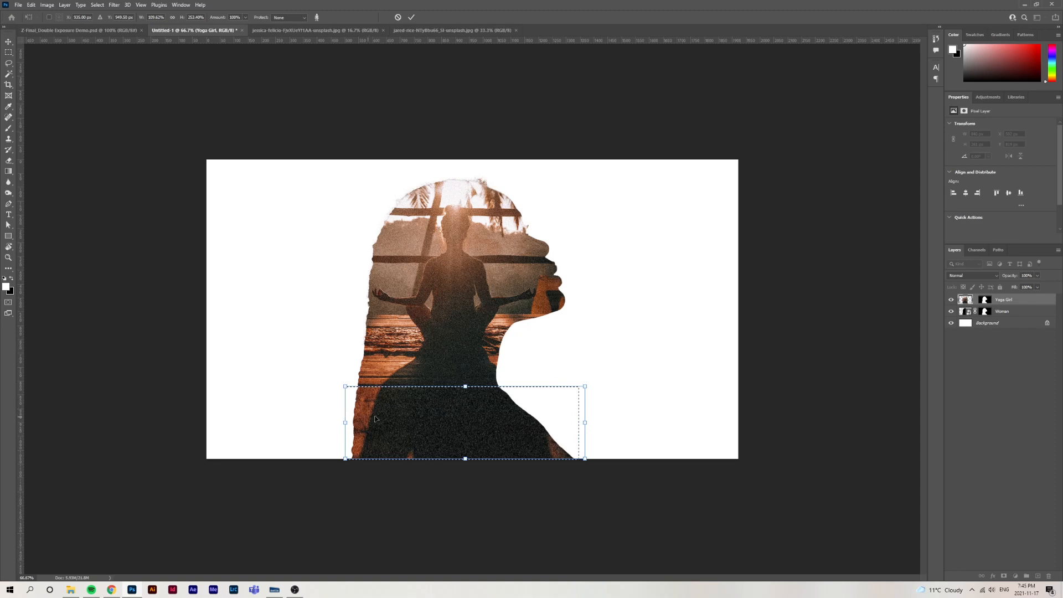
{"action": "key", "text": "Return"}
{"action": "key", "text": "ctrl+d"}
{"action": "key", "text": "v"}
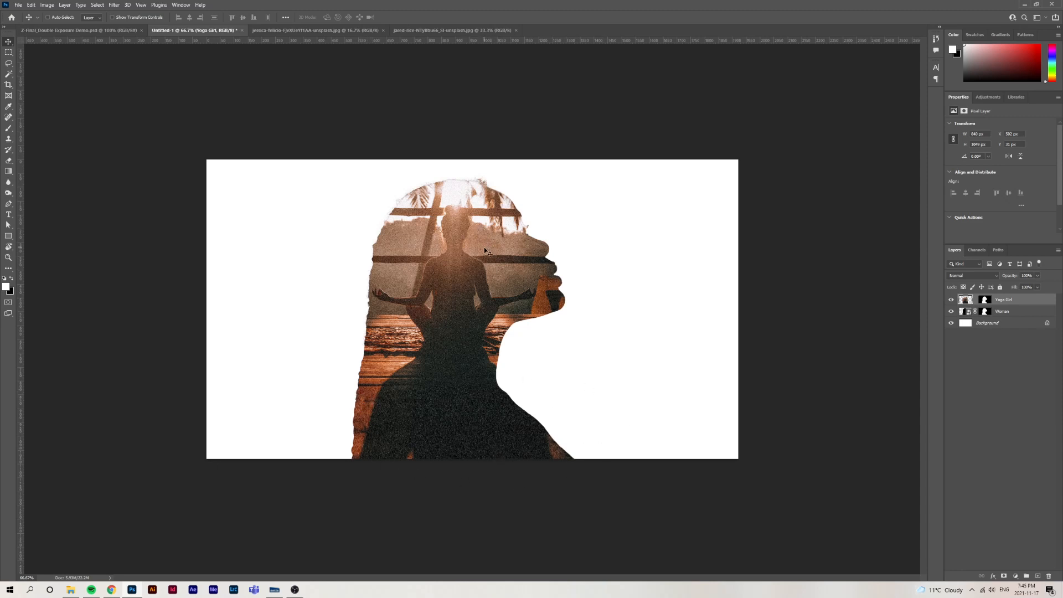
Check the finished Double Exposure demo, then add a Curves adjustment above Yoga Girl with both end points moved inward for stronger contrast
{"action": "left_click", "coordinate": [78, 31]}
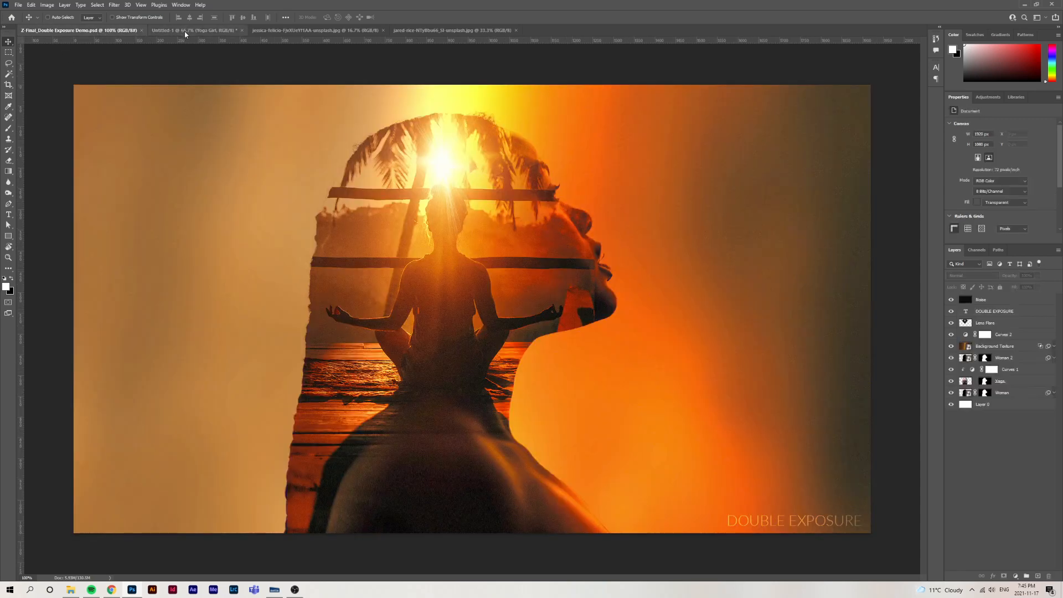
{"action": "left_click", "coordinate": [184, 31]}
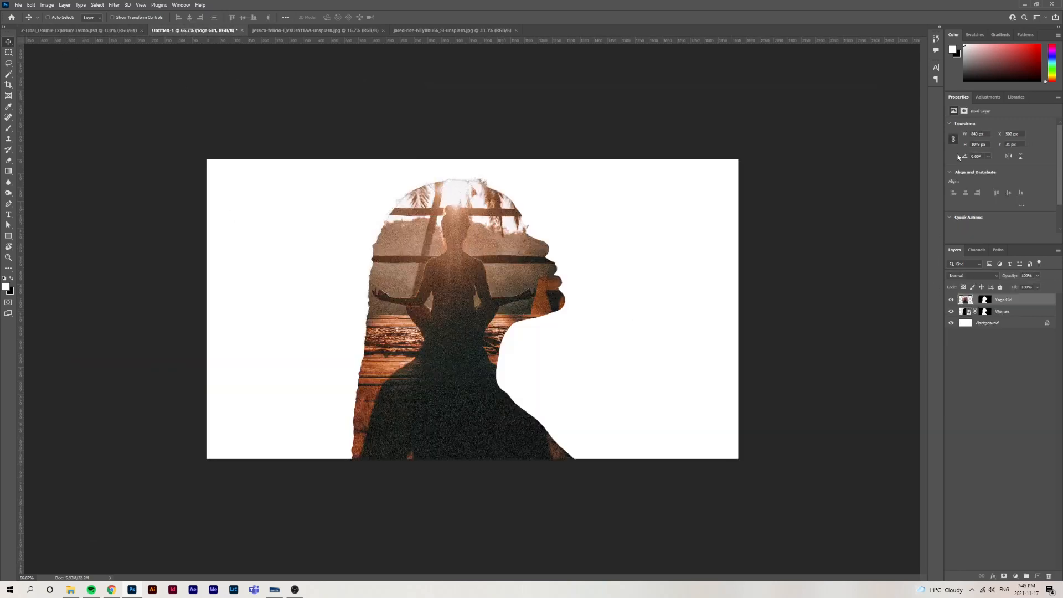
{"action": "left_click", "coordinate": [986, 98]}
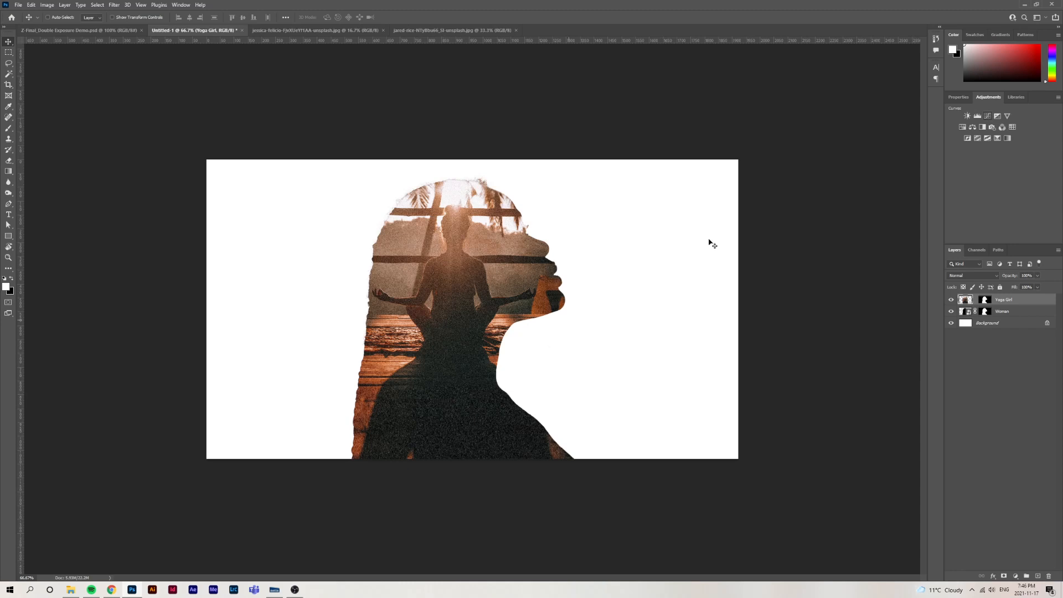
{"action": "left_click", "coordinate": [987, 117]}
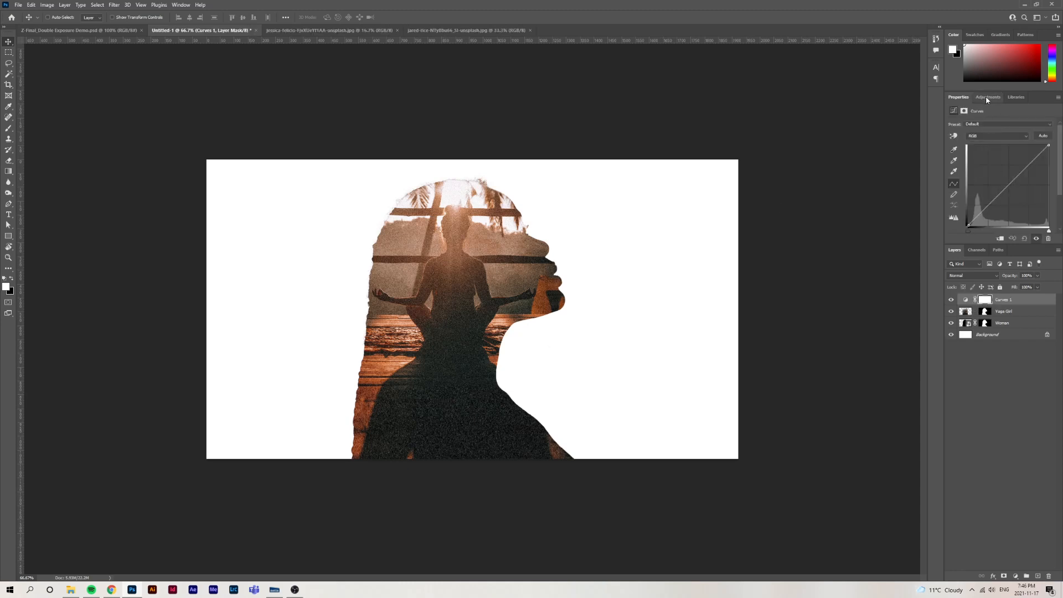
{"action": "left_click", "coordinate": [986, 98]}
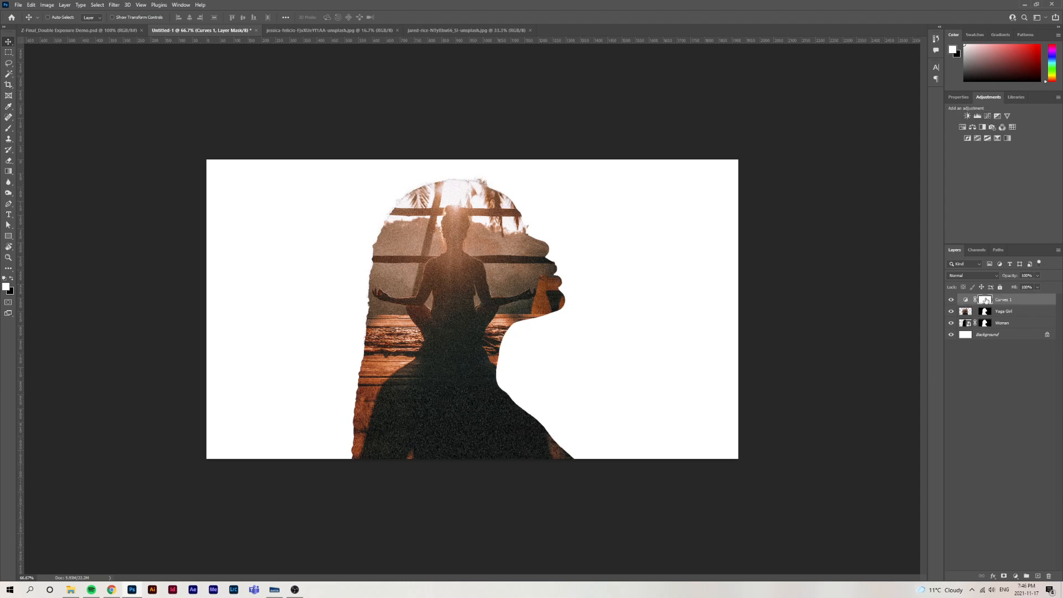
{"action": "left_click", "coordinate": [967, 300]}
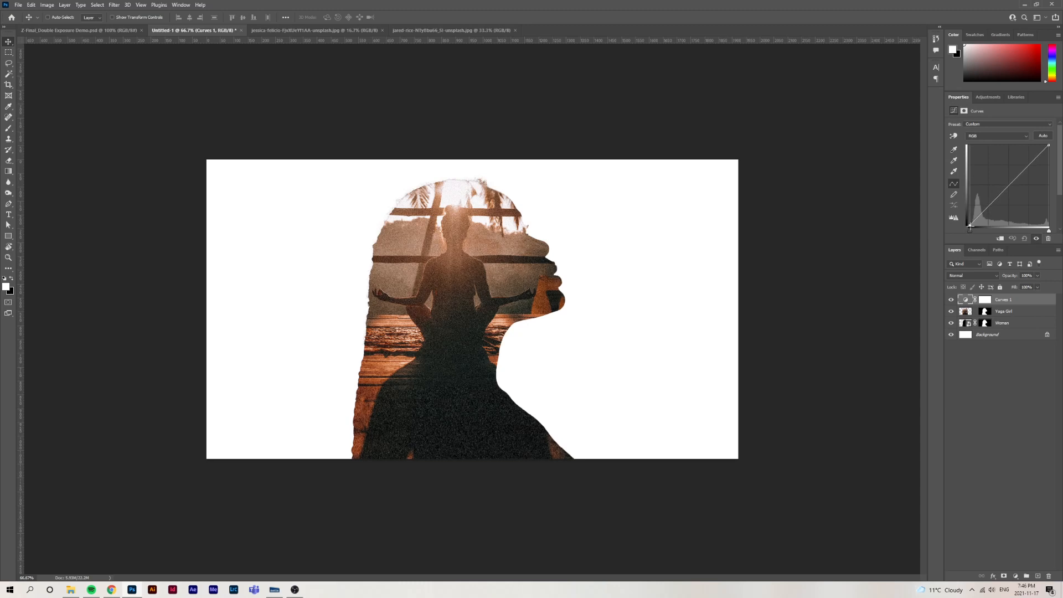
{"action": "left_click_drag", "start_coordinate": [969, 226], "coordinate": [979, 229]}
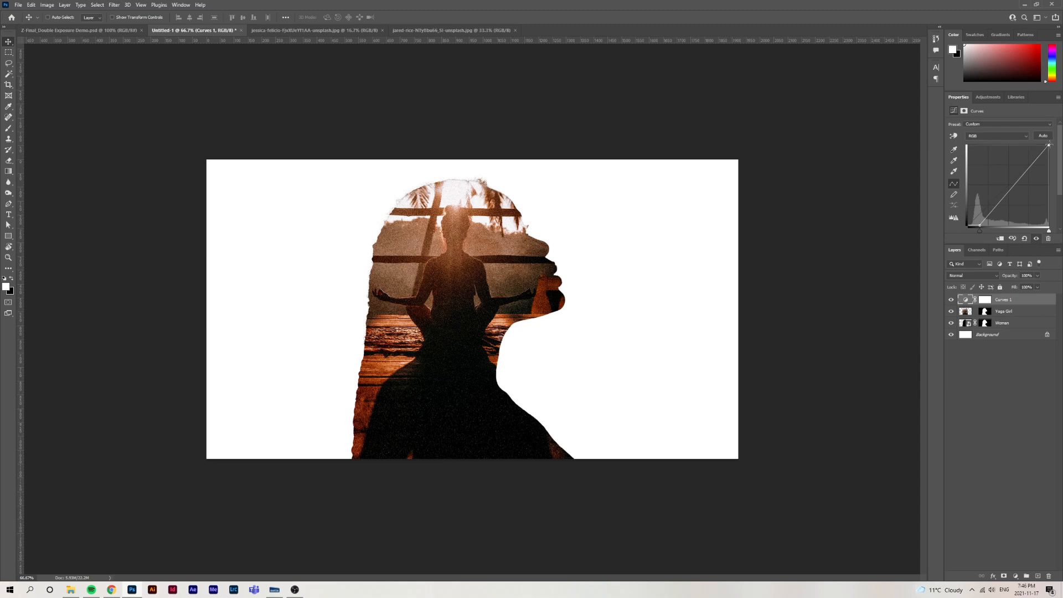
{"action": "left_click_drag", "start_coordinate": [1050, 144], "coordinate": [1037, 144]}
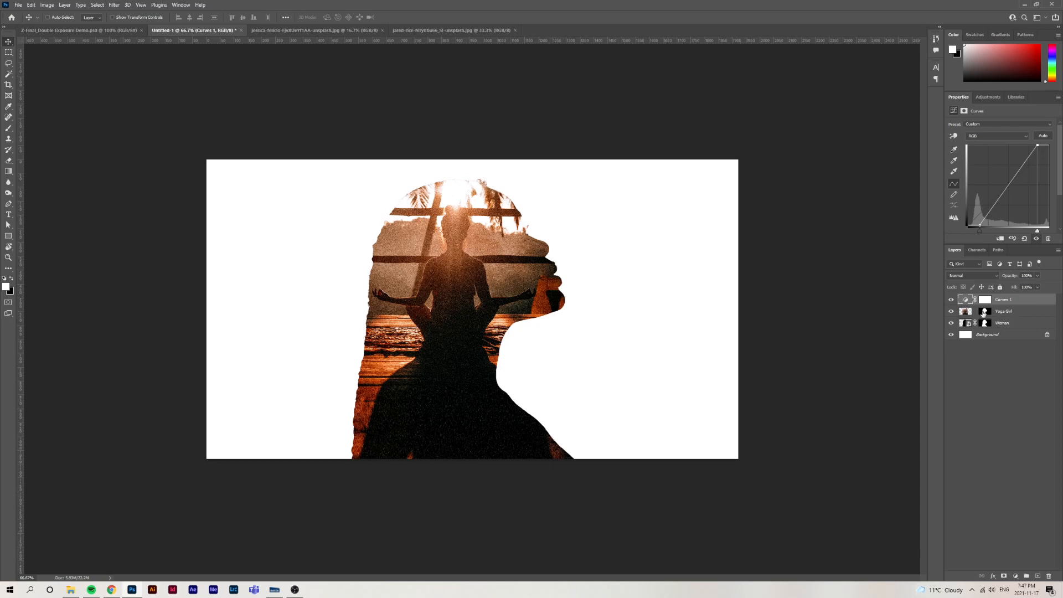
Clip the Curves 1 adjustment to the Yoga Girl layer with a clipping mask
{"action": "right_click", "coordinate": [1022, 302]}
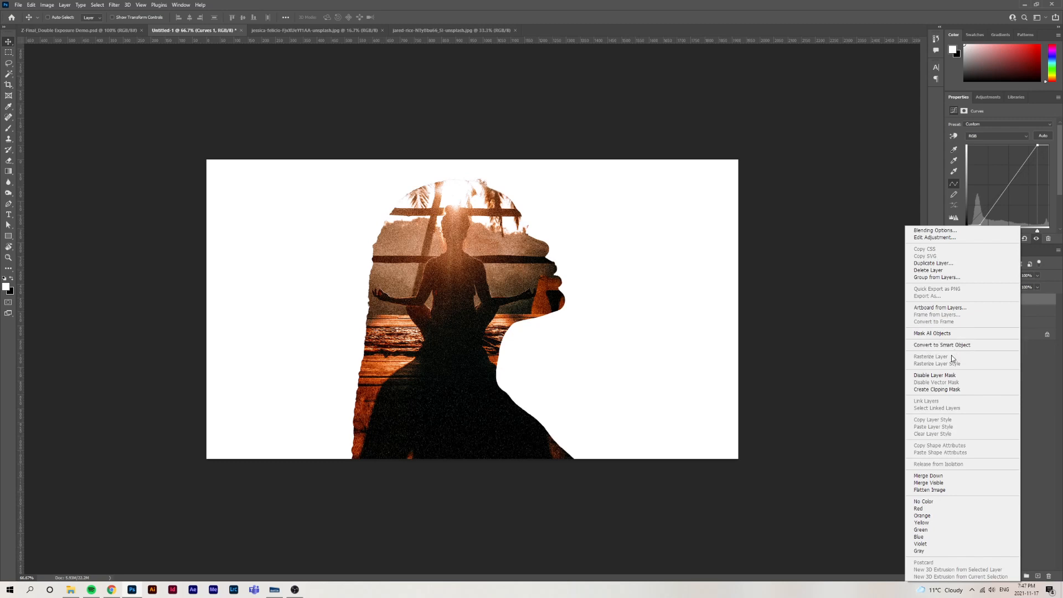
{"action": "left_click", "coordinate": [967, 390]}
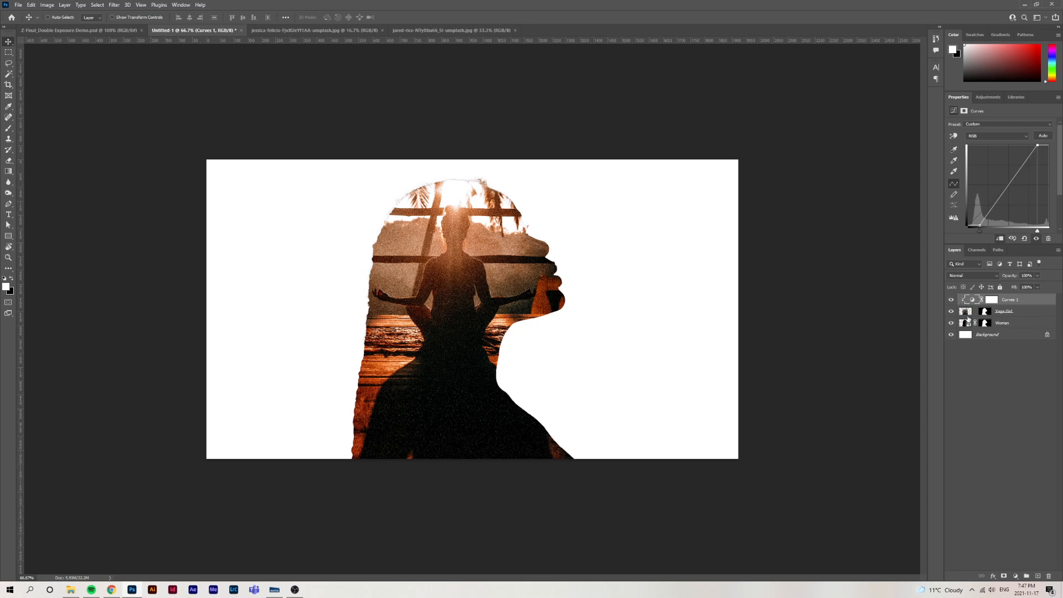
{"action": "key", "text": "ctrl+alt+g"}
{"action": "left_click", "coordinate": [983, 306], "text": "alt"}
Duplicate the Woman layer and move the copy above Curves 1, to the top of the layer stack
{"action": "left_click", "coordinate": [1021, 326]}
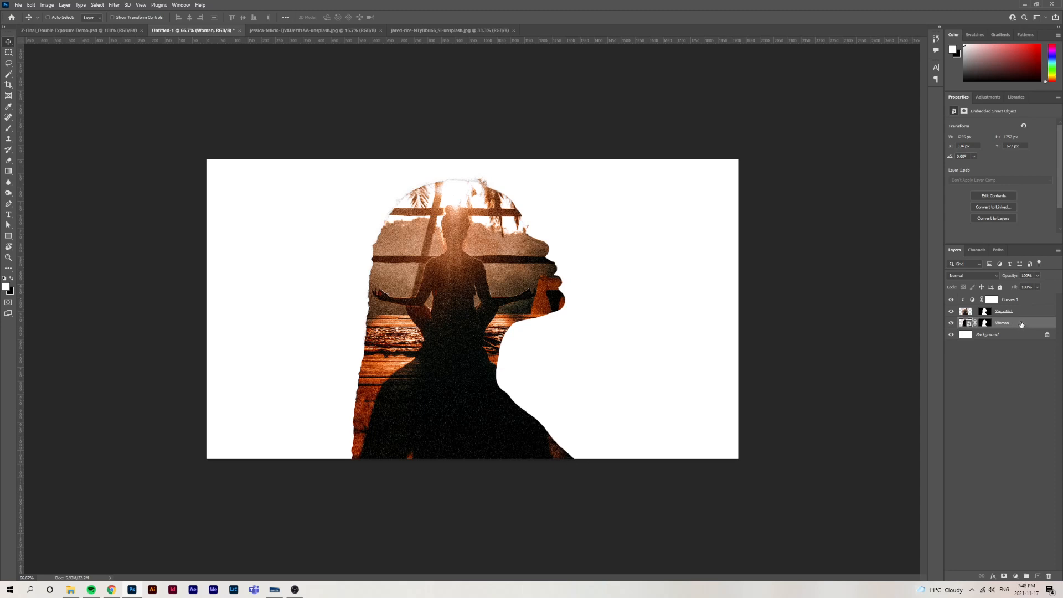
{"action": "left_click_drag", "start_coordinate": [1022, 325], "coordinate": [1038, 575]}
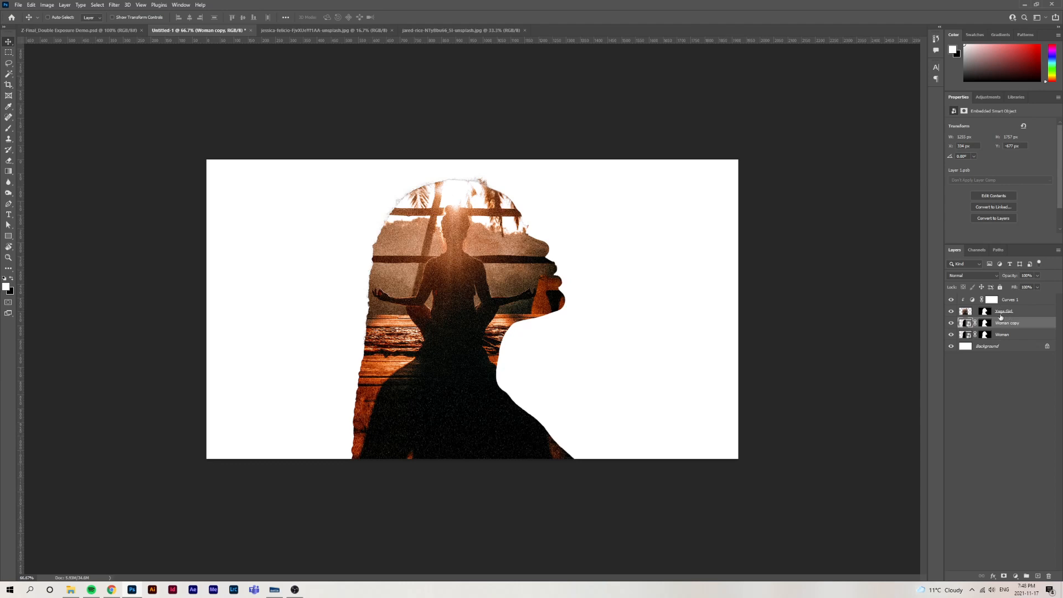
{"action": "key", "text": "ctrl+z"}
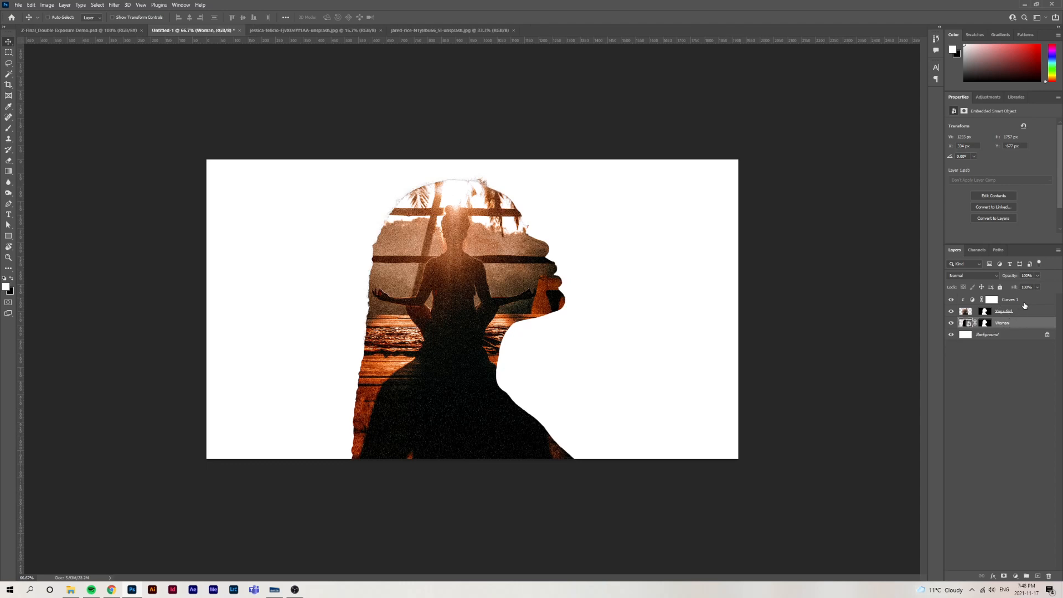
{"action": "key", "text": "ctrl+j"}
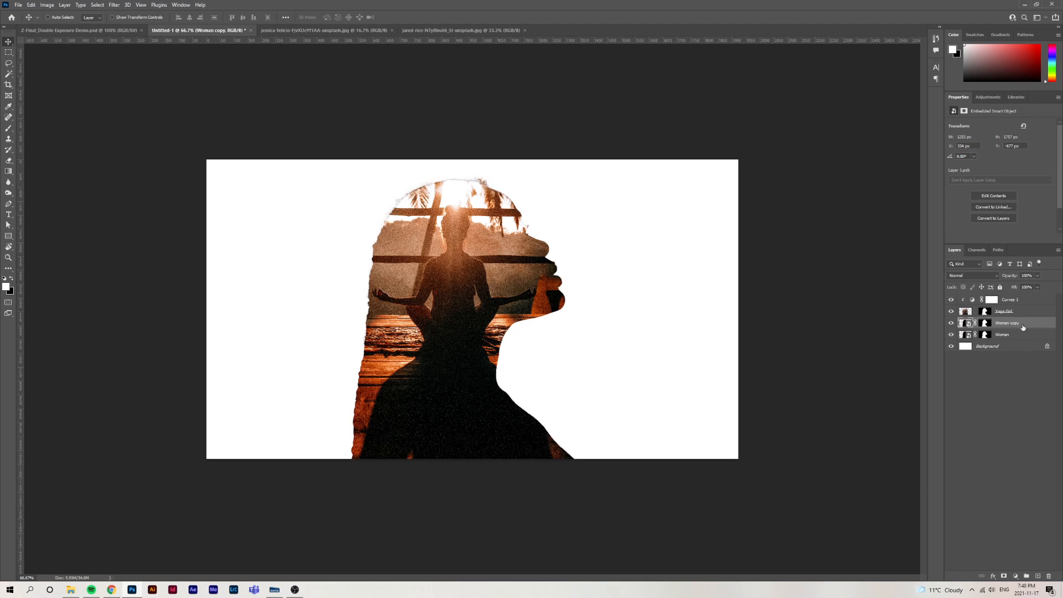
{"action": "left_click_drag", "start_coordinate": [1028, 325], "coordinate": [1030, 299]}
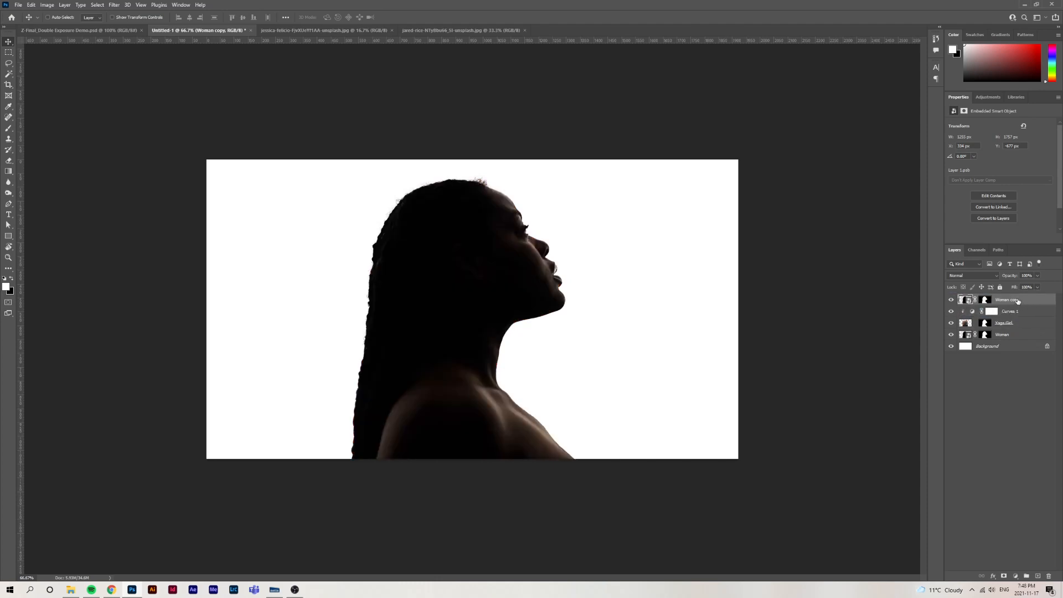
Set the Woman copy layer's blending mode to Linear Dodge (Add) and compare the composite with the finished Double Exposure demo
{"action": "left_click", "coordinate": [978, 277]}
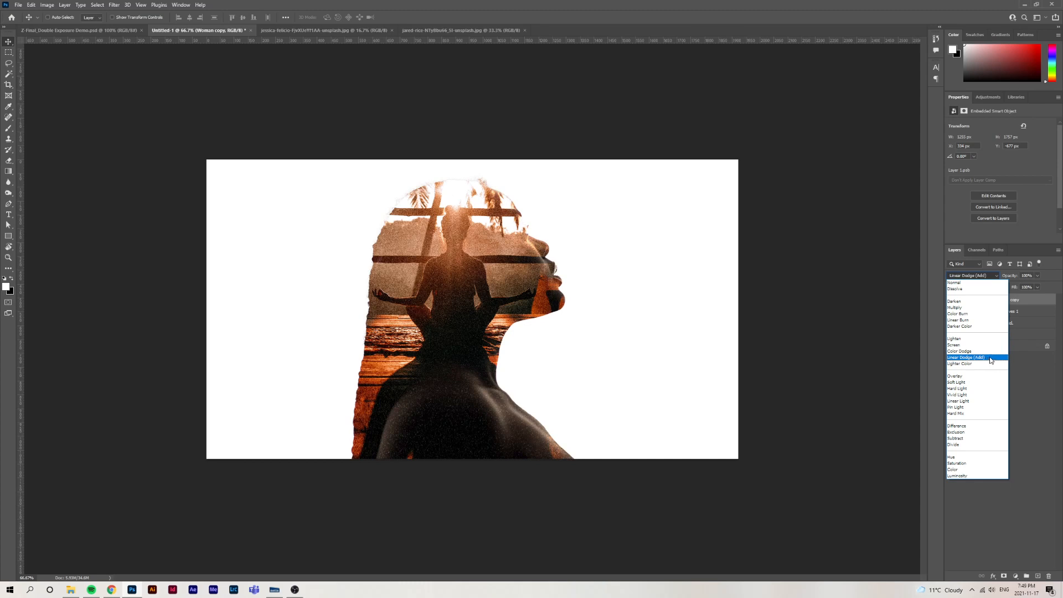
{"action": "left_click", "coordinate": [988, 358]}
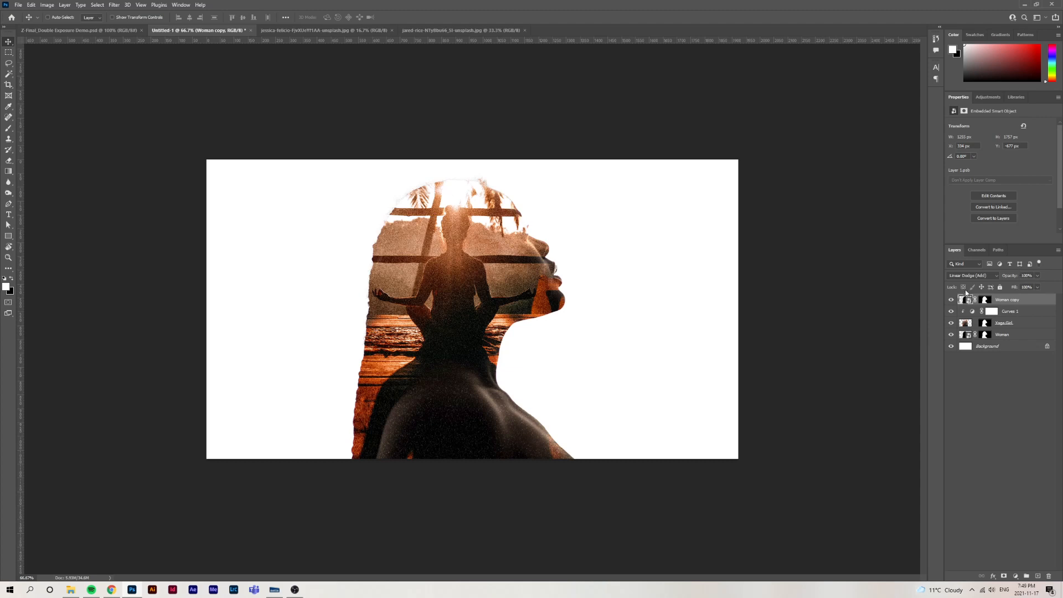
{"action": "left_click", "coordinate": [976, 276]}
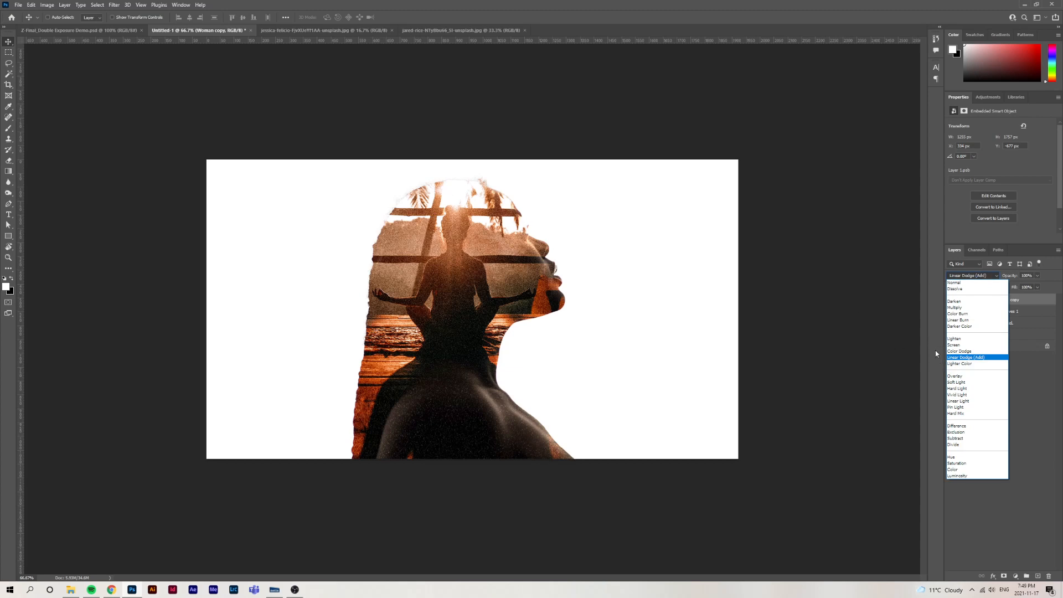
{"action": "left_click", "coordinate": [894, 348]}
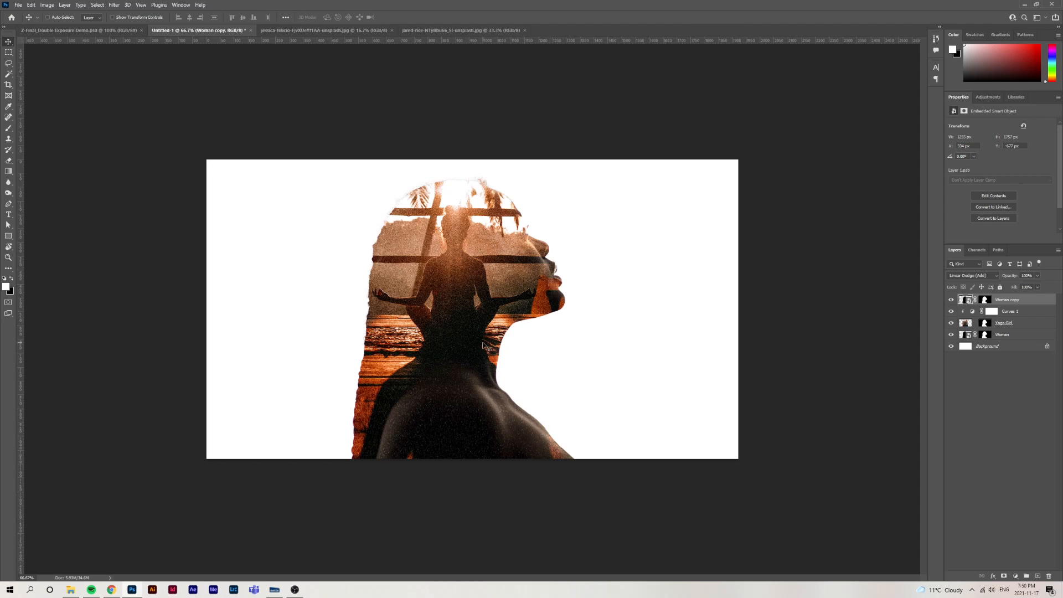
{"action": "left_click", "coordinate": [108, 28]}
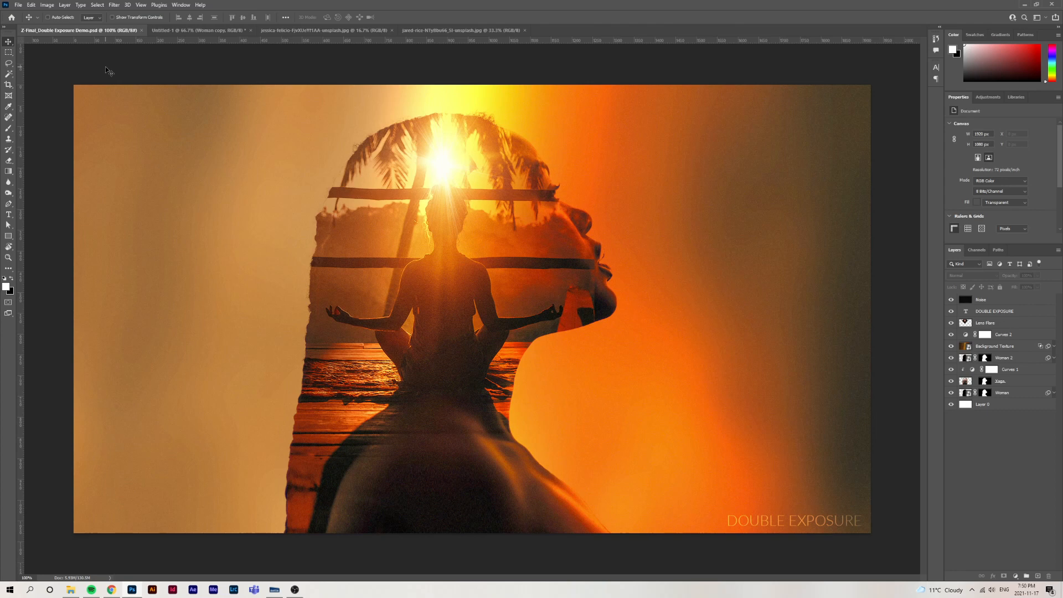
{"action": "left_click", "coordinate": [202, 30]}
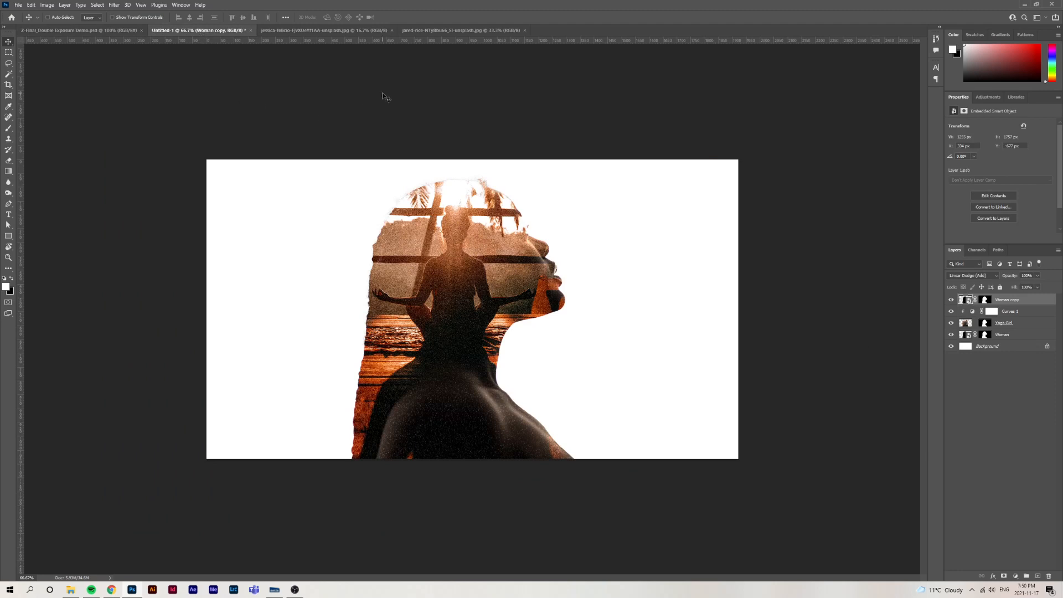
Preview the brown and orange texture photo in the Double Exposure Demo folder and place it in the composite document
{"action": "left_click", "coordinate": [71, 589]}
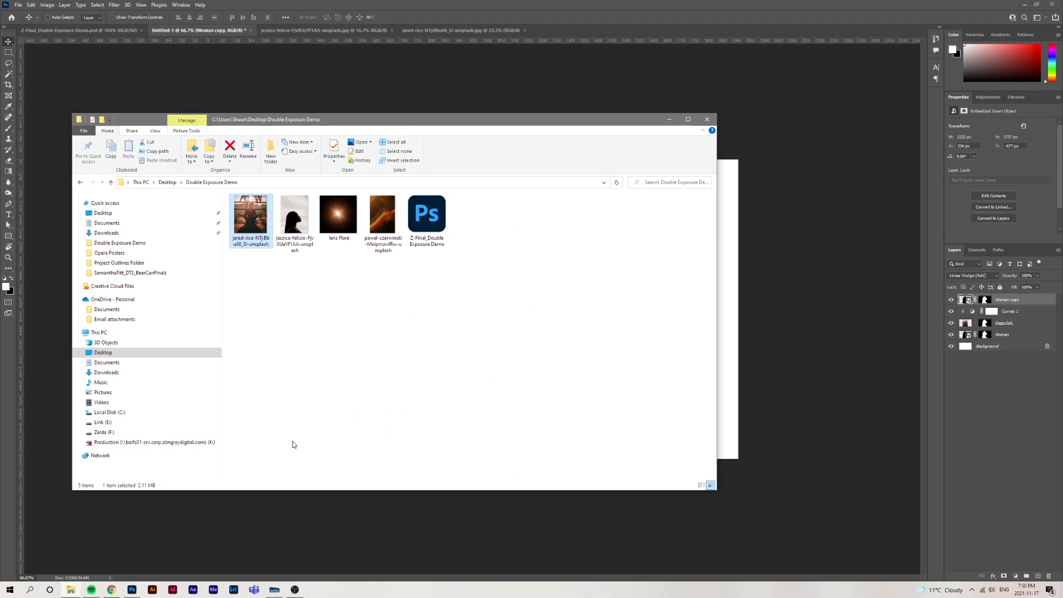
{"action": "left_click", "coordinate": [377, 281]}
{"action": "left_click", "coordinate": [386, 224]}
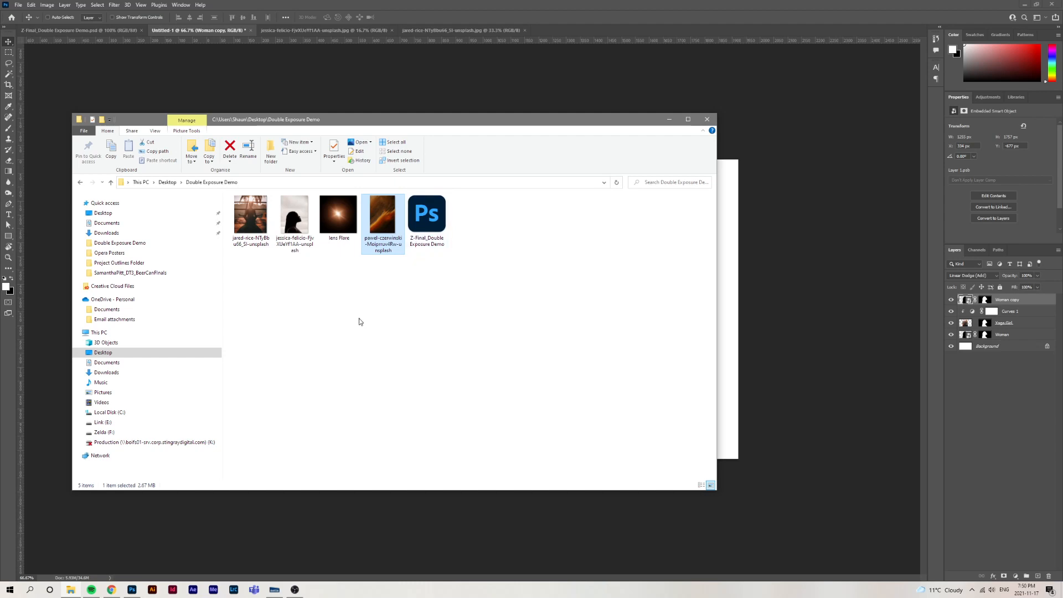
{"action": "key", "text": "space"}
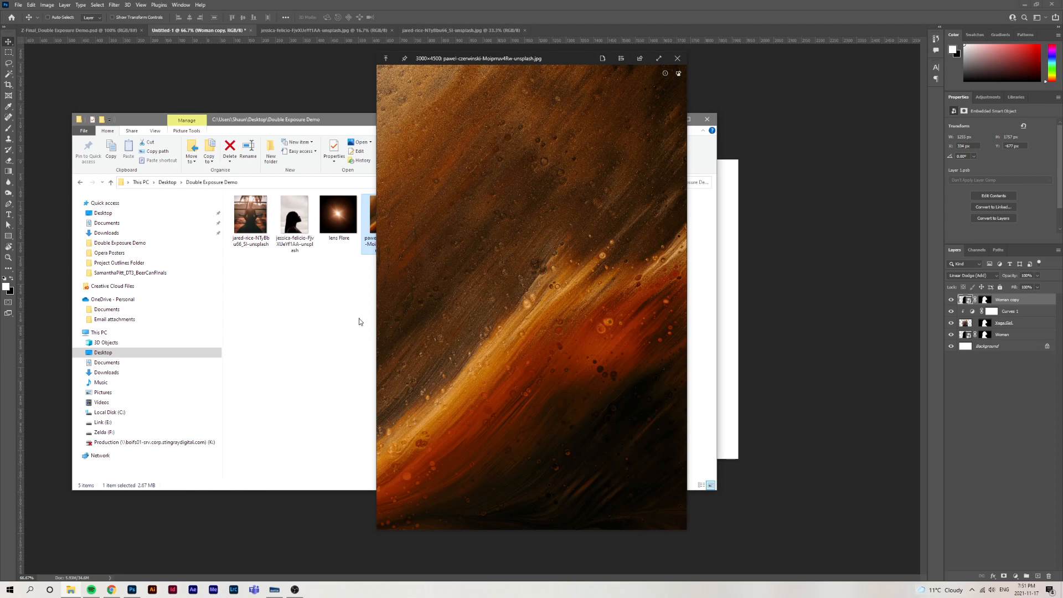
{"action": "key", "text": "space"}
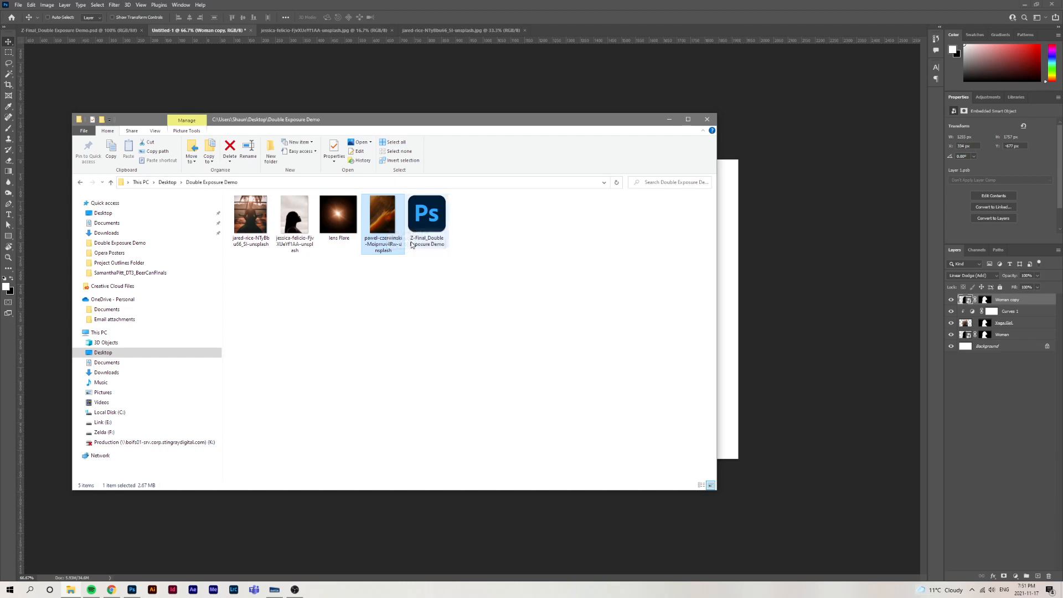
{"action": "left_click_drag", "start_coordinate": [382, 218], "coordinate": [720, 268]}
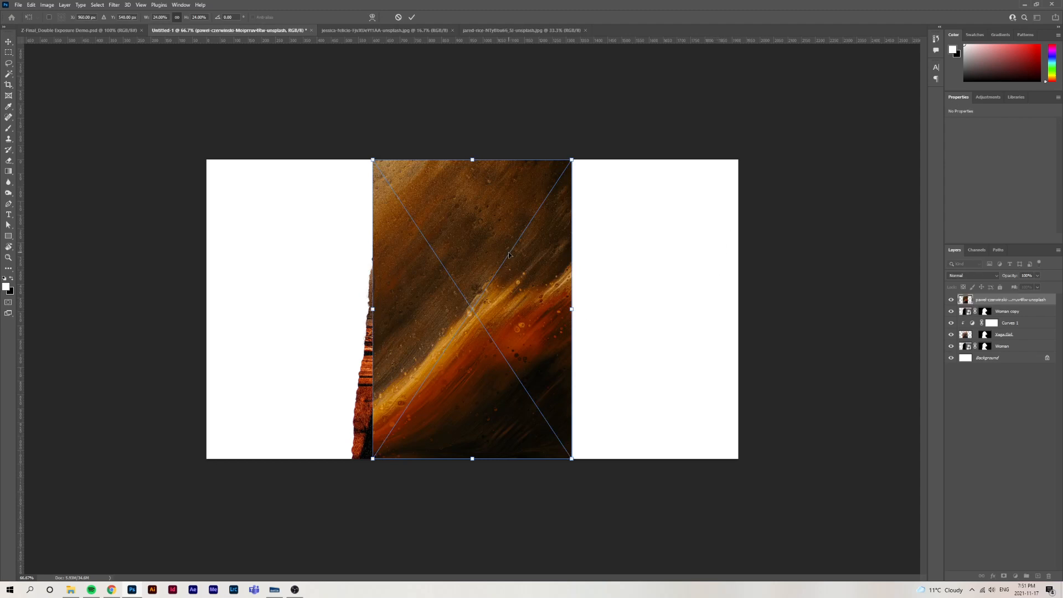
Rotate the placed texture to 90° and enlarge it to about 40% so it covers the whole canvas
{"action": "left_click_drag", "start_coordinate": [610, 150], "coordinate": [678, 434]}
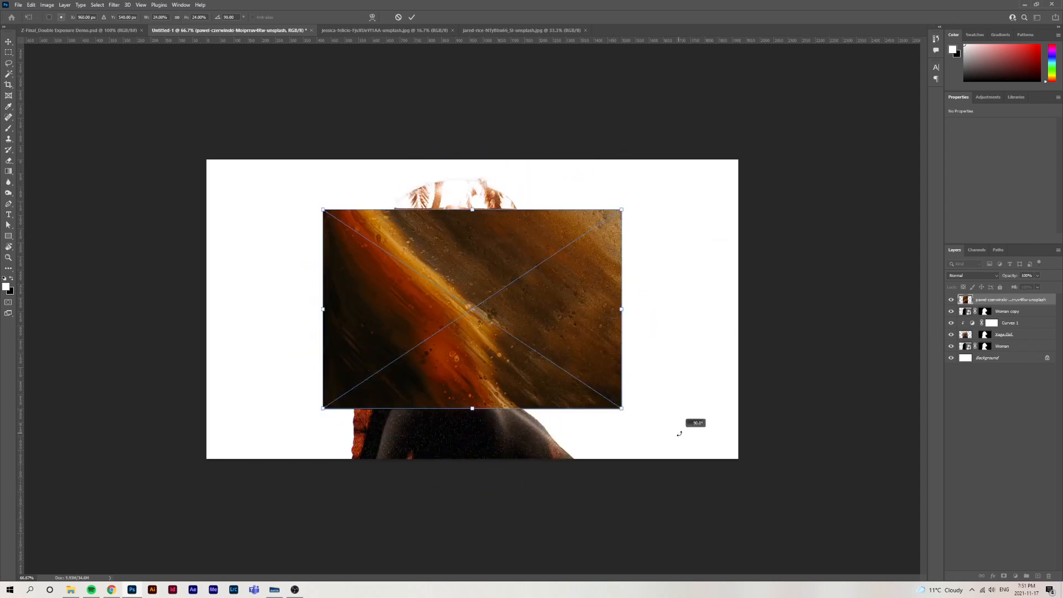
{"action": "left_click_drag", "start_coordinate": [625, 210], "coordinate": [806, 132]}
{"action": "left_click_drag", "start_coordinate": [324, 408], "coordinate": [168, 497]}
{"action": "key", "text": "Return"}
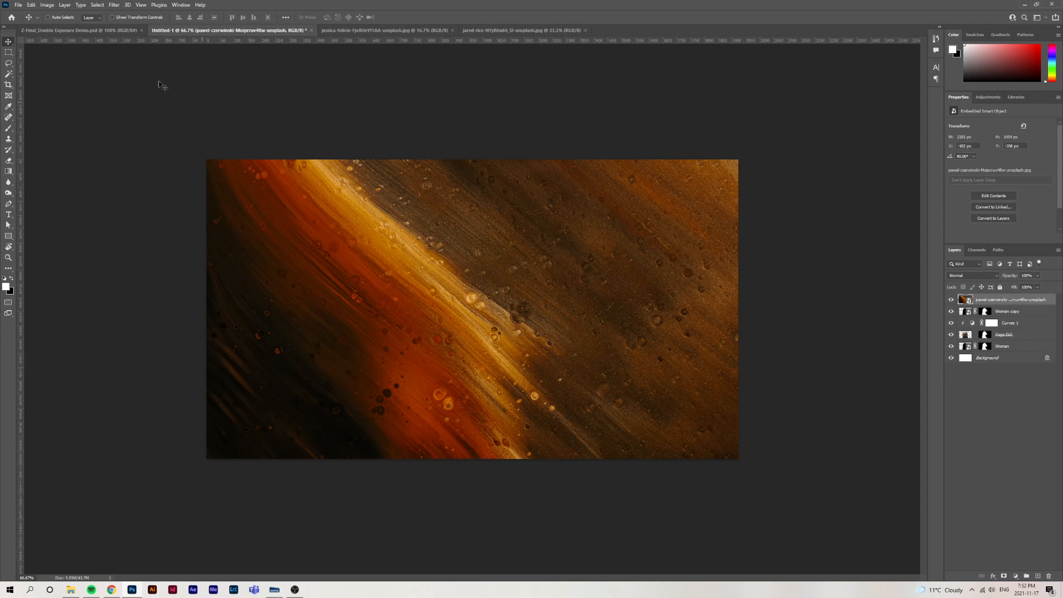
Apply a Gaussian Blur with a 50 pixel radius to the texture layer
{"action": "left_click", "coordinate": [115, 5]}
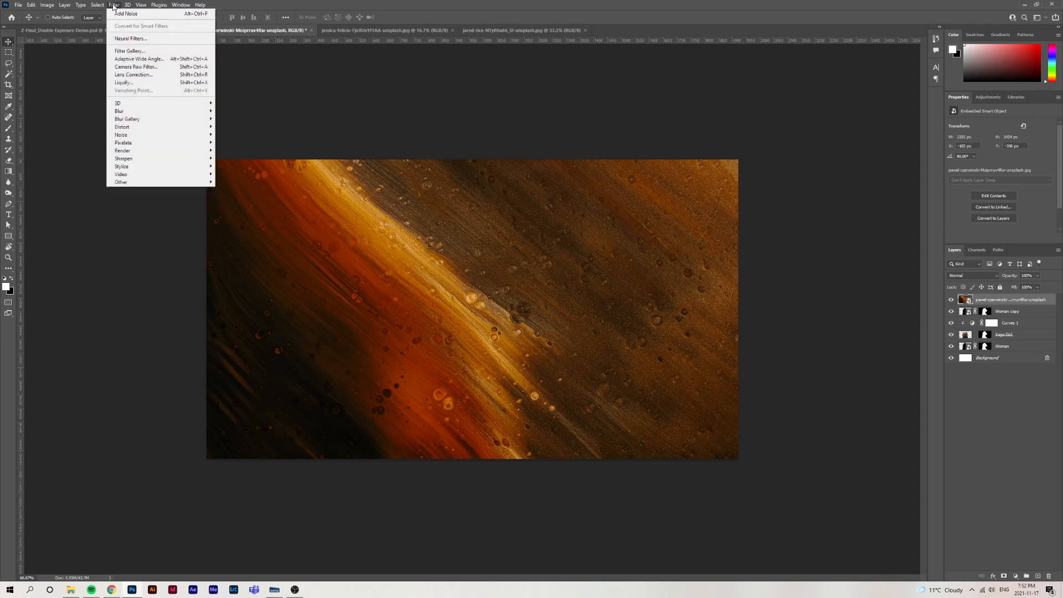
{"action": "mouse_move", "coordinate": [145, 114]}
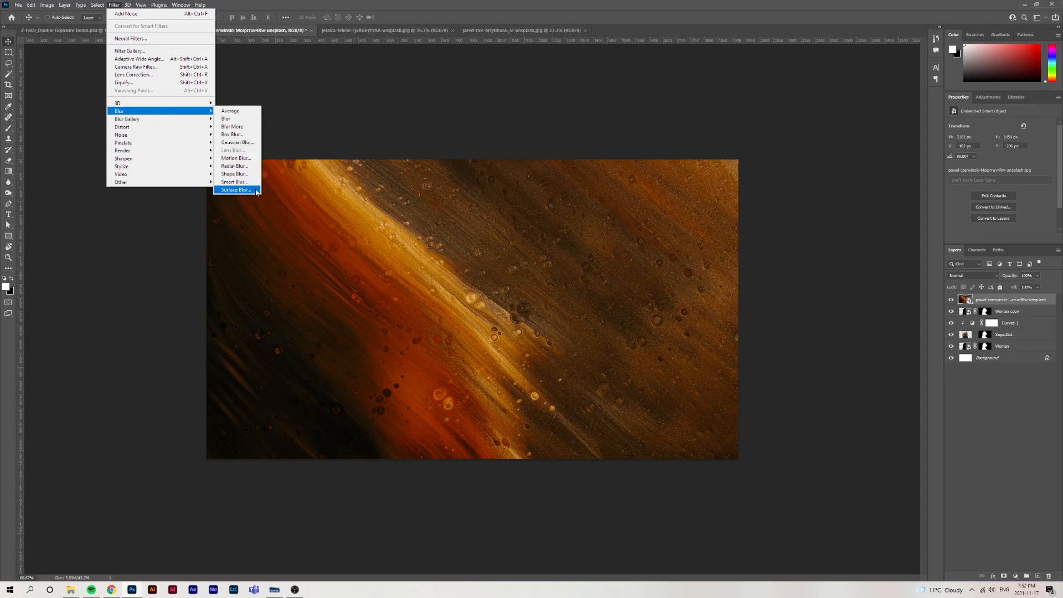
{"action": "left_click", "coordinate": [250, 143]}
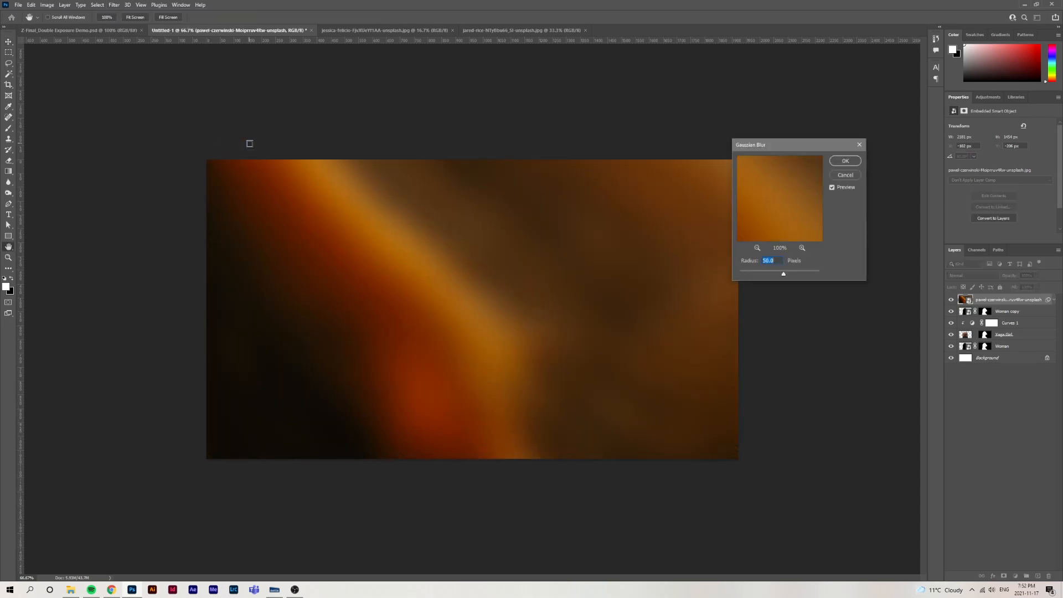
{"action": "left_click_drag", "start_coordinate": [785, 275], "coordinate": [734, 276]}
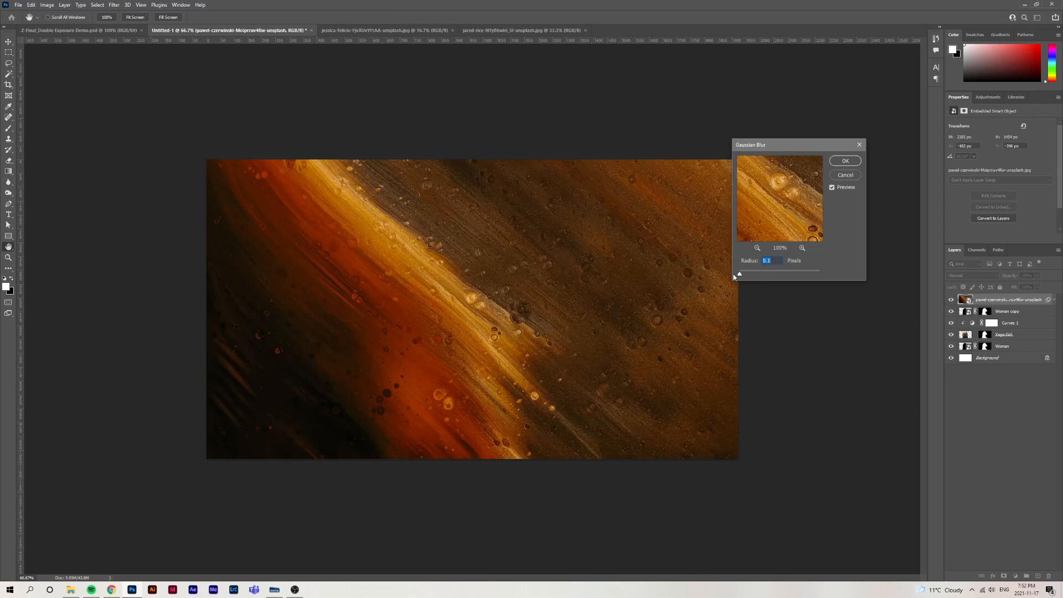
{"action": "left_click_drag", "start_coordinate": [740, 274], "coordinate": [746, 276]}
{"action": "left_click_drag", "start_coordinate": [745, 274], "coordinate": [786, 276]}
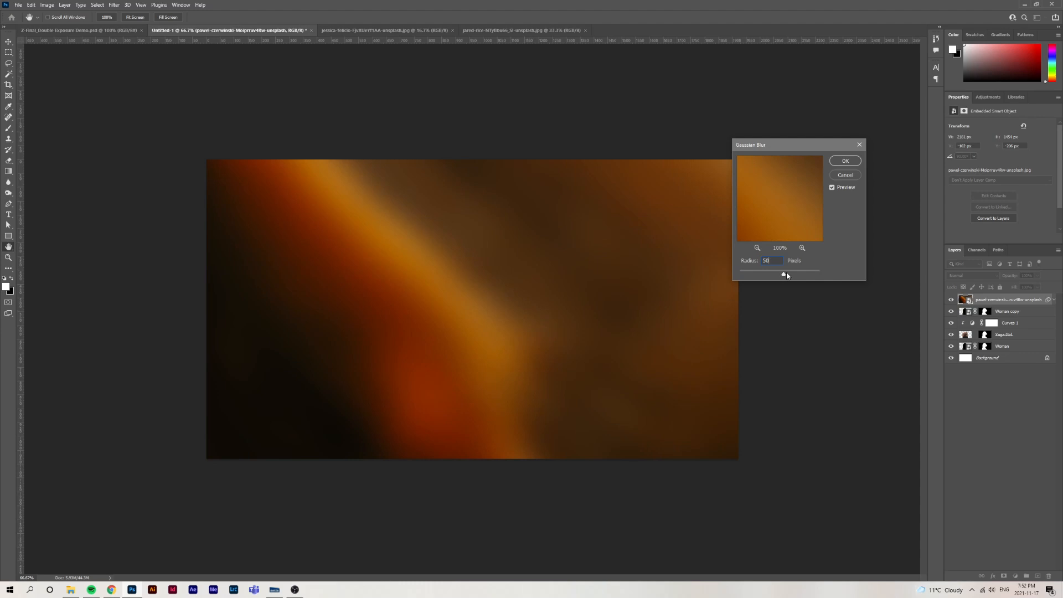
{"action": "left_click", "coordinate": [848, 161]}
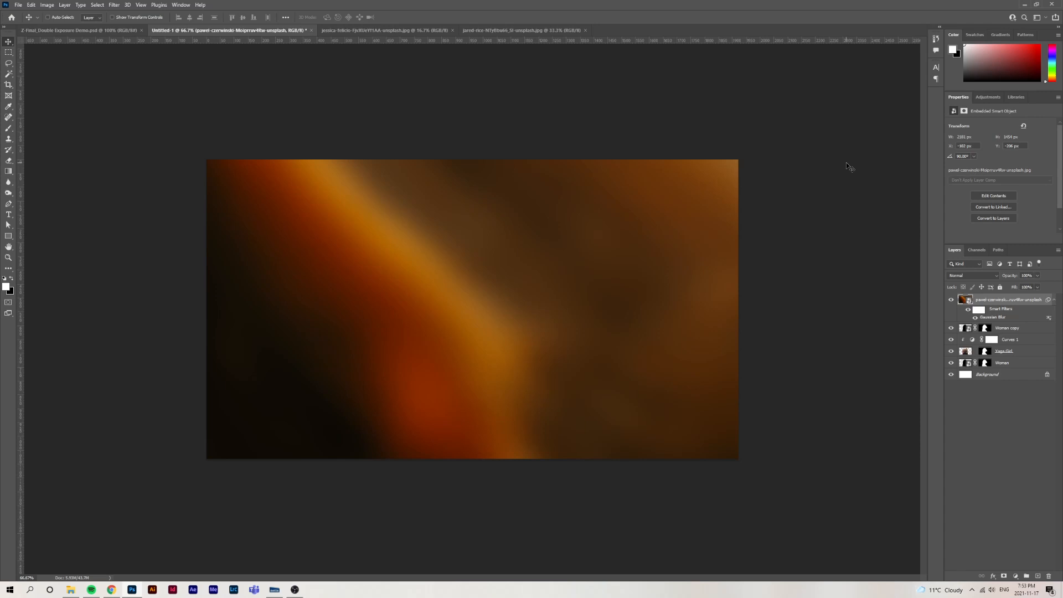
Set the texture layer's blending mode to Hard Light and keep that layer selected
{"action": "left_click", "coordinate": [972, 276]}
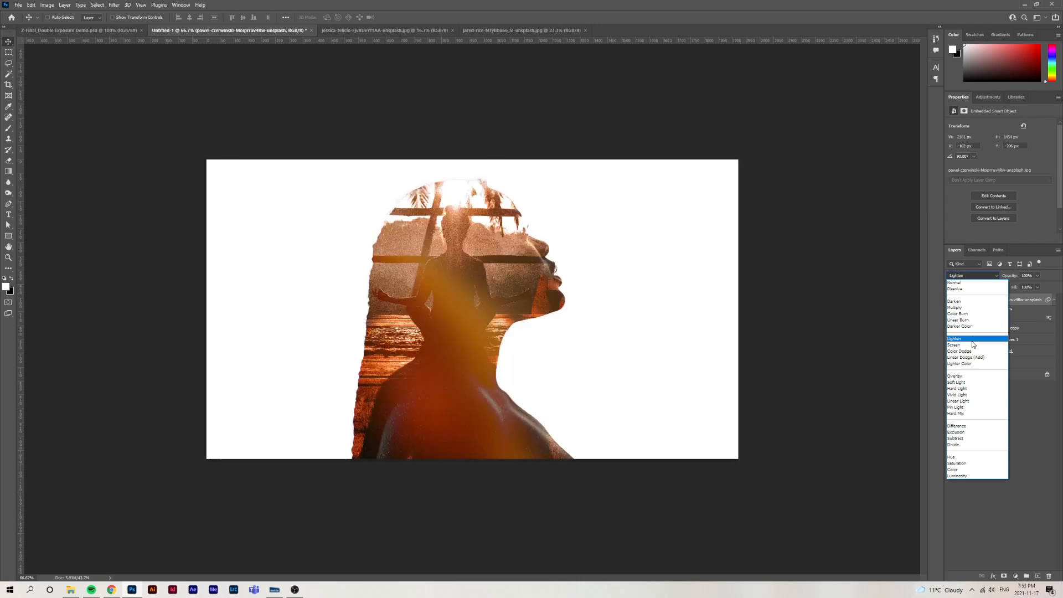
{"action": "left_click", "coordinate": [973, 388]}
{"action": "left_click", "coordinate": [988, 385]}
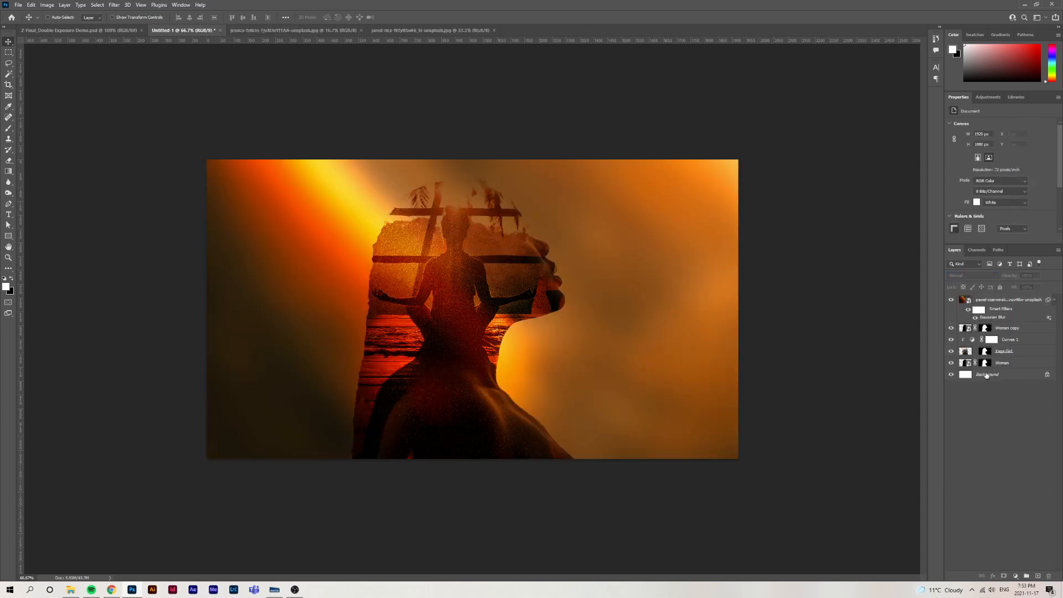
{"action": "left_click", "coordinate": [987, 301]}
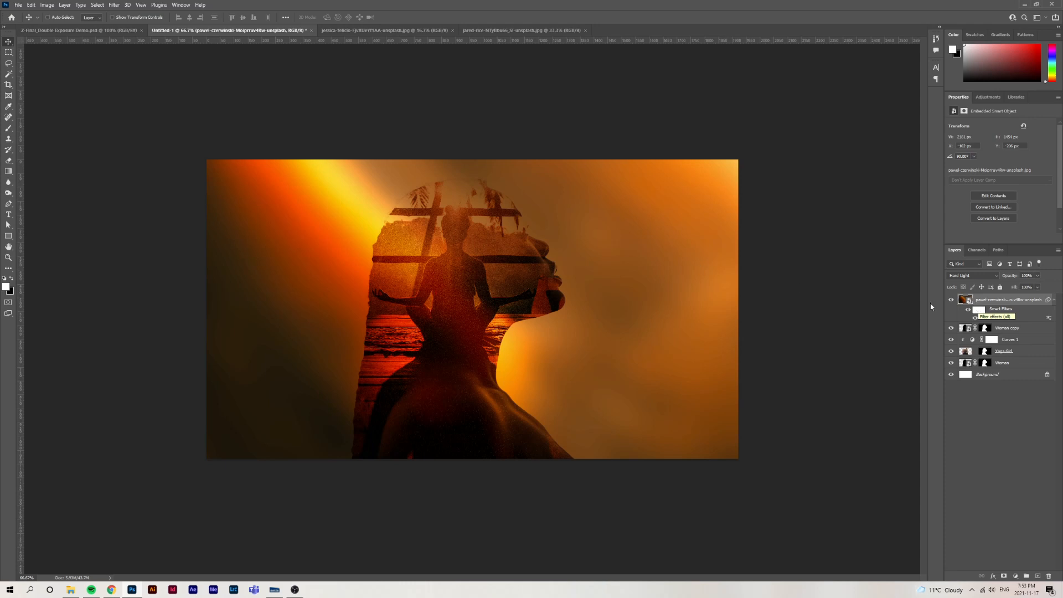
Review the composite's build-up by hiding the layers above Woman, and show them again one by one
{"action": "left_click", "coordinate": [952, 301]}
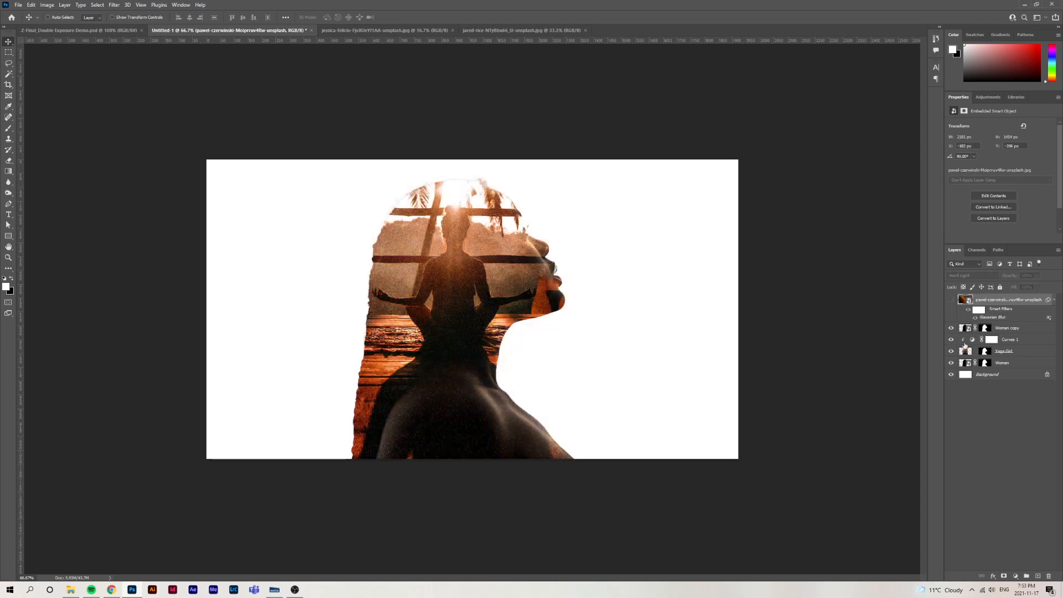
{"action": "left_click_drag", "start_coordinate": [951, 330], "coordinate": [951, 348]}
{"action": "left_click", "coordinate": [951, 350]}
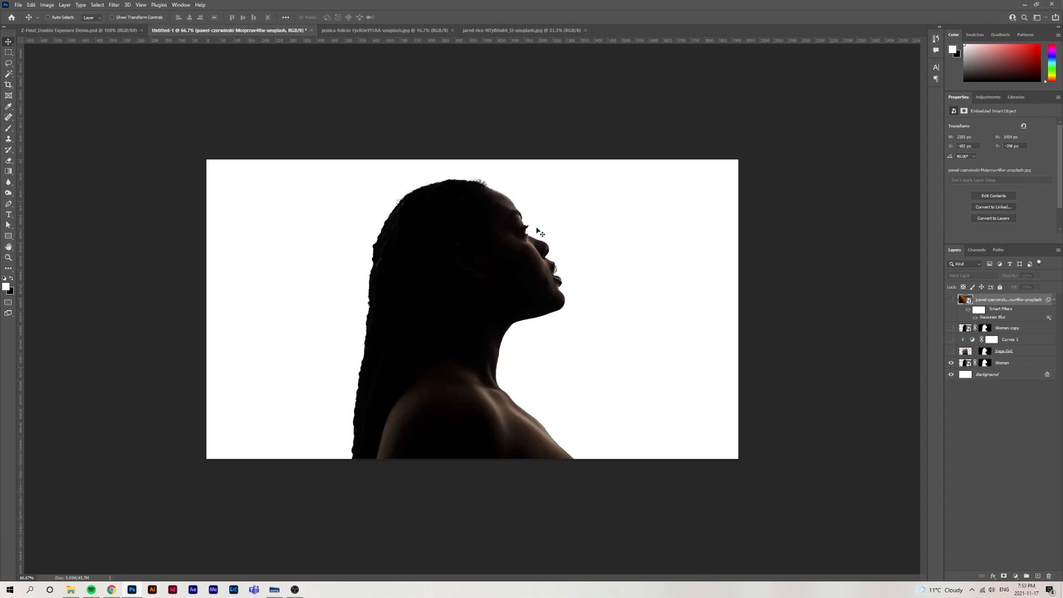
{"action": "left_click", "coordinate": [951, 351]}
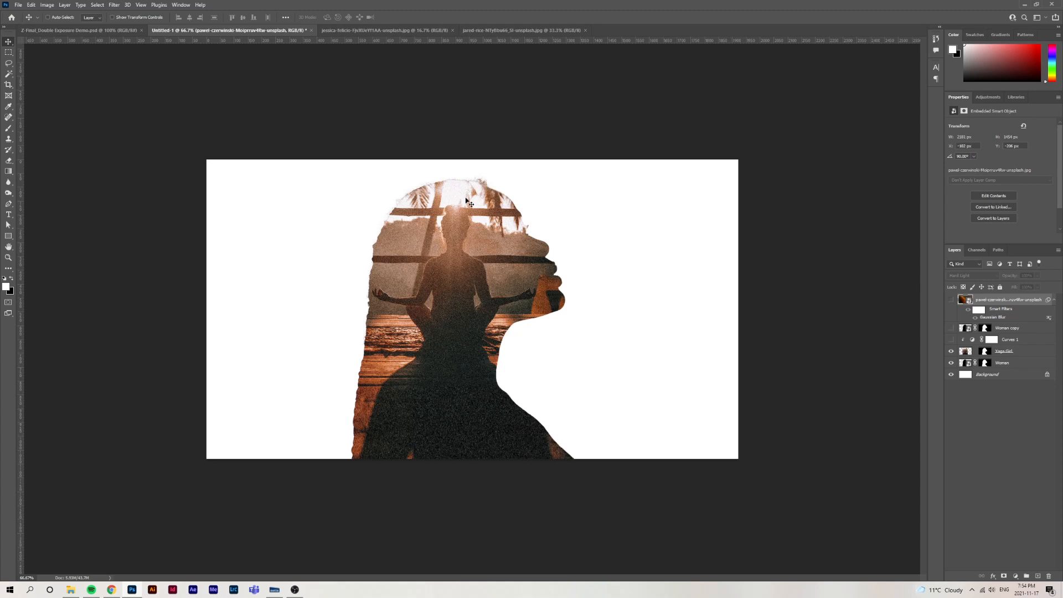
{"action": "left_click", "coordinate": [951, 339]}
{"action": "left_click", "coordinate": [951, 328]}
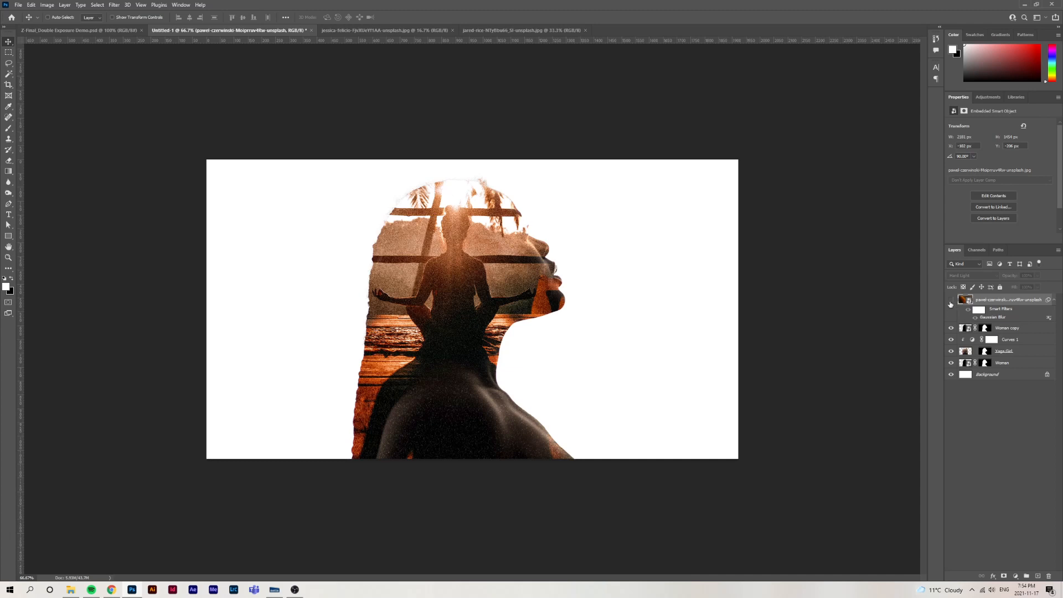
{"action": "left_click", "coordinate": [951, 301]}
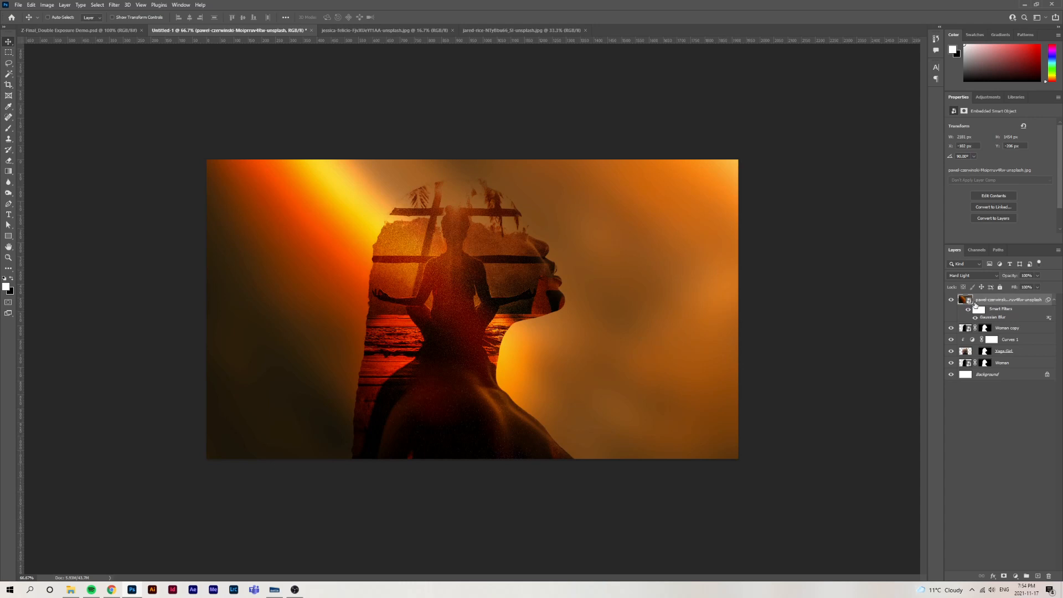
Enlarge the texture layer to about 77% with Free Transform so it extends well beyond the canvas
{"action": "key", "text": "ctrl+minus"}
{"action": "key", "text": "ctrl+minus"}
{"action": "key", "text": "ctrl+minus"}
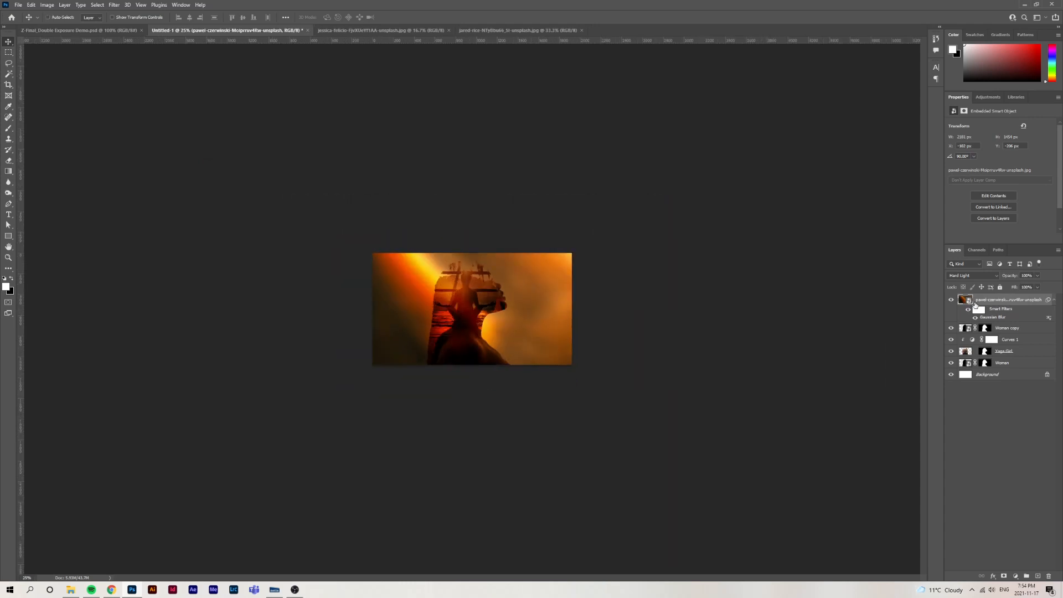
{"action": "key", "text": "ctrl+t"}
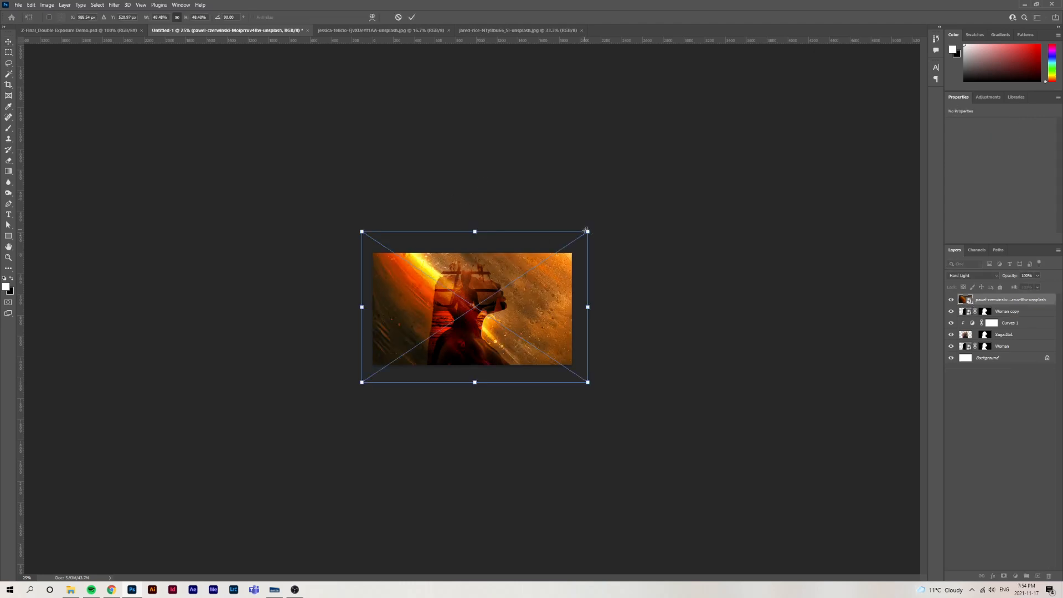
{"action": "left_click_drag", "start_coordinate": [590, 231], "coordinate": [643, 199]}
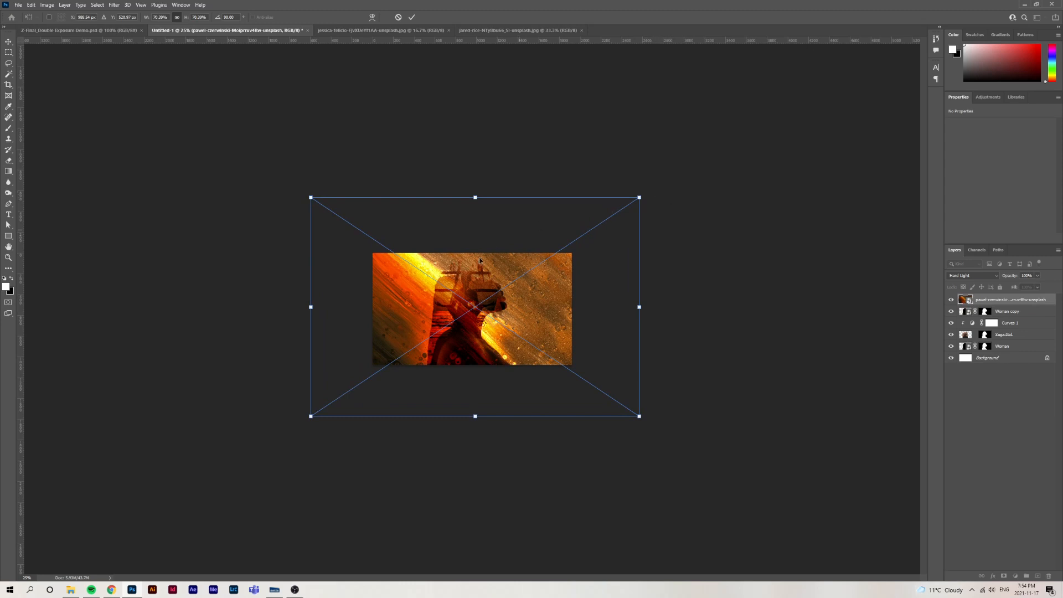
{"action": "left_click_drag", "start_coordinate": [641, 197], "coordinate": [685, 188]}
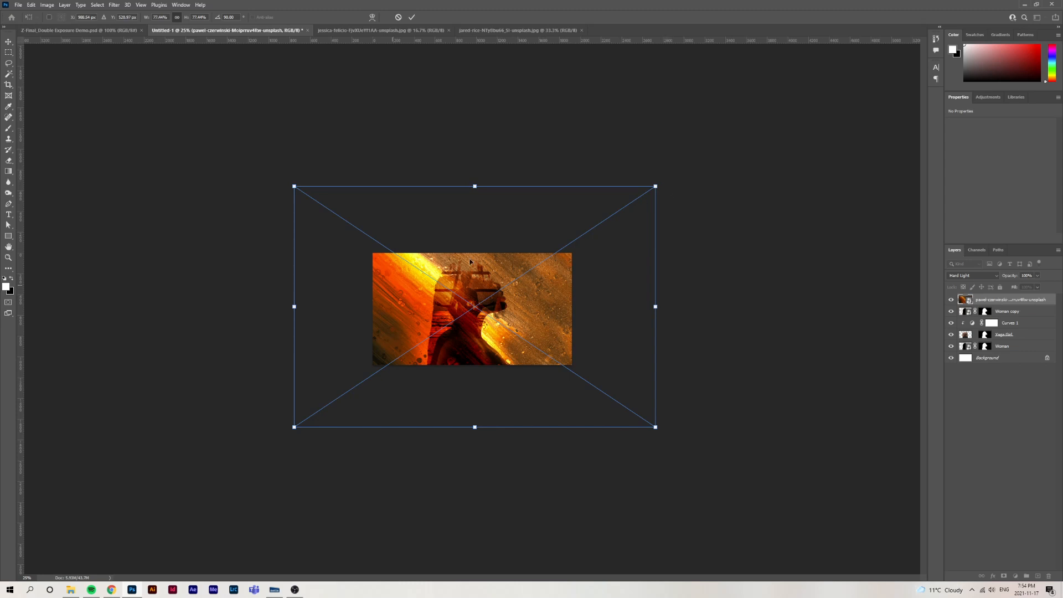
Rotate the texture to about 136° and shift it so its bright yellow streak falls vertically behind the head
{"action": "left_click_drag", "start_coordinate": [688, 168], "coordinate": [772, 365]}
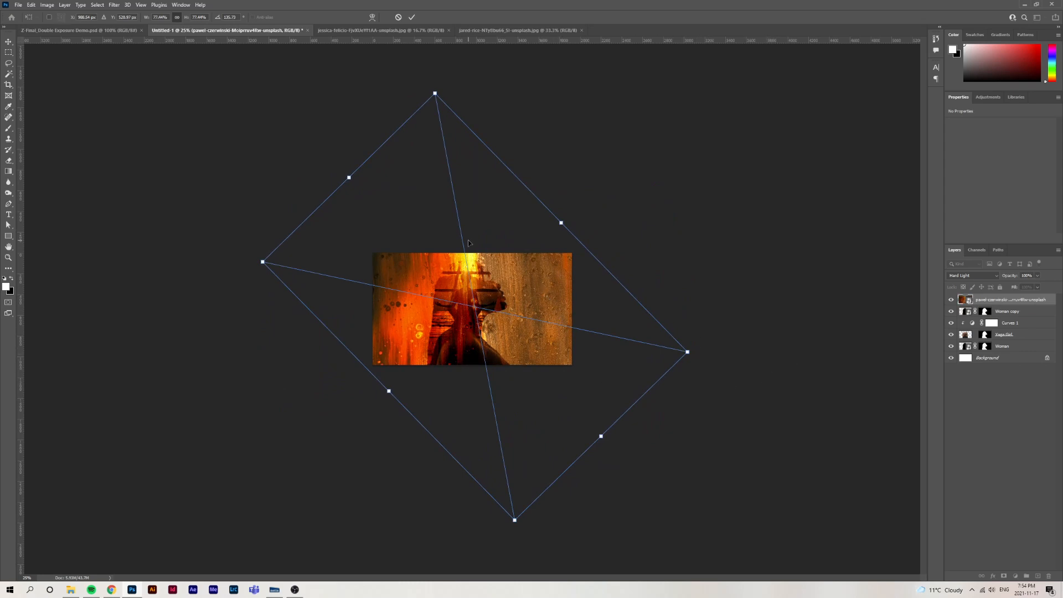
{"action": "key", "text": "ctrl+plus"}
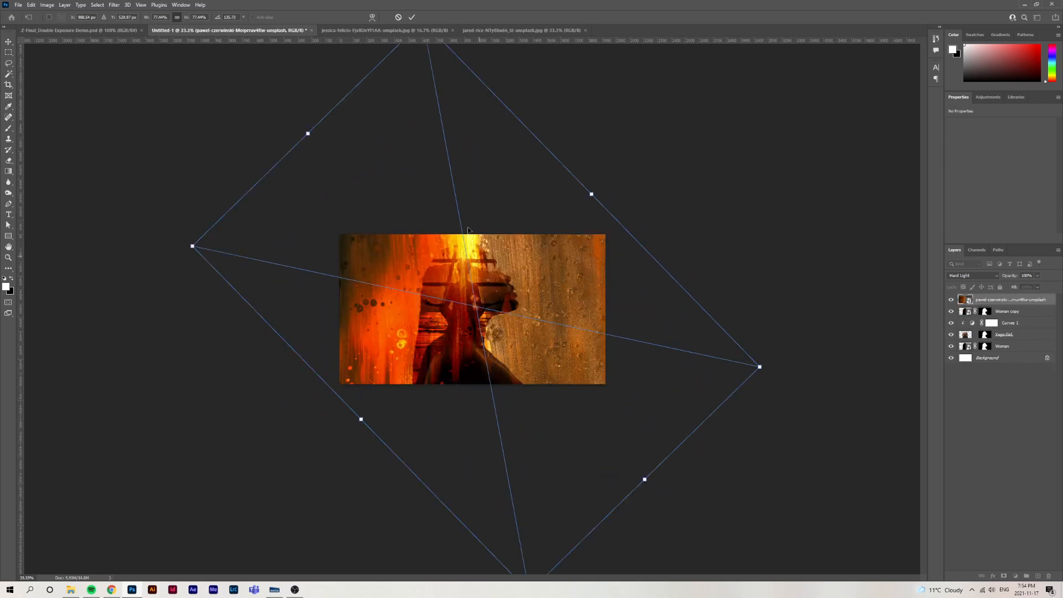
{"action": "left_click_drag", "start_coordinate": [470, 243], "coordinate": [465, 247]}
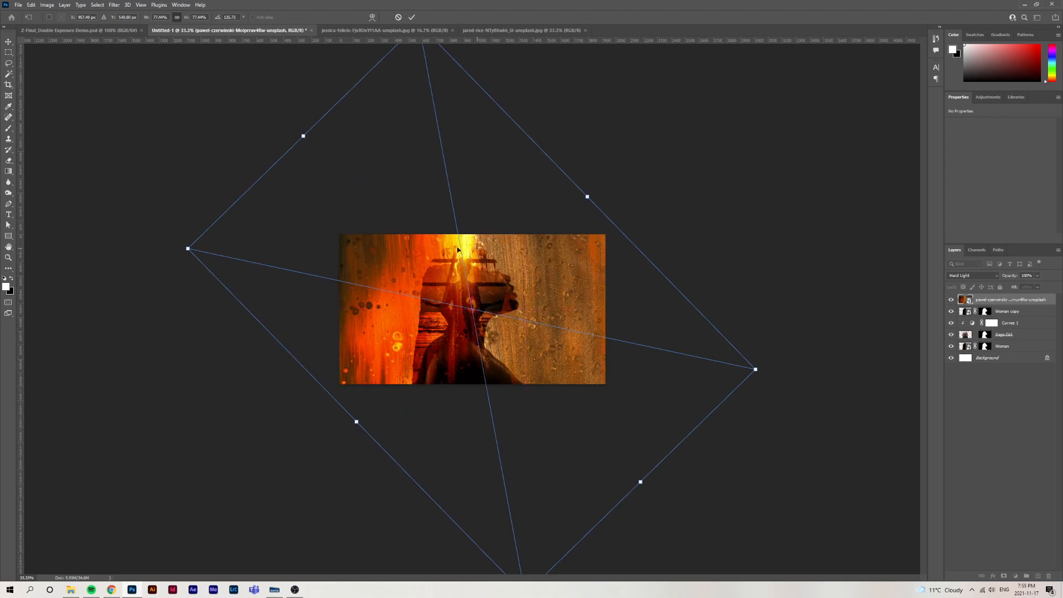
{"action": "key", "text": "ctrl+h"}
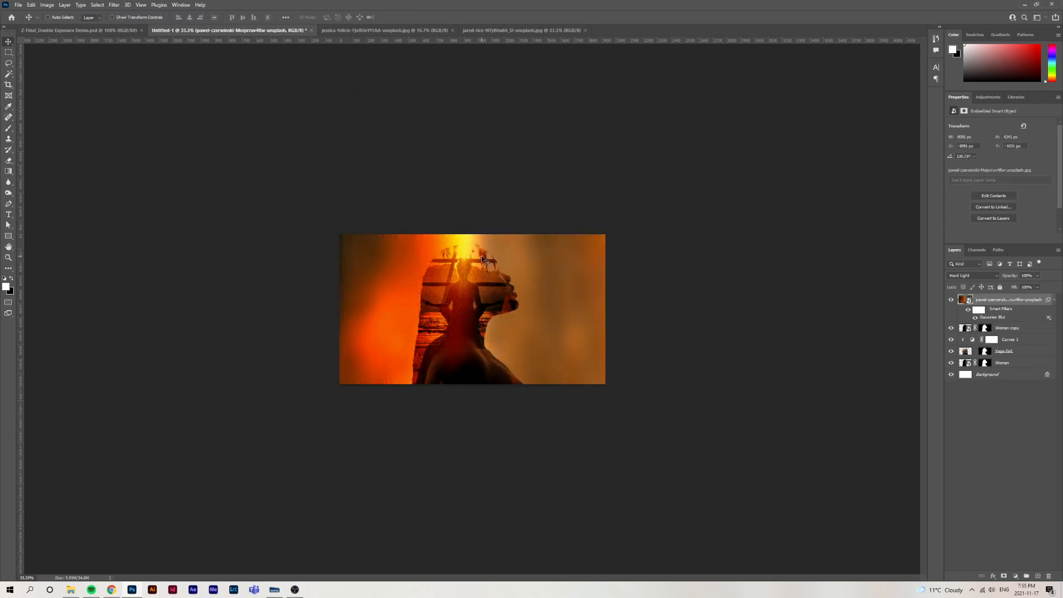
Nudge the texture slightly to the right so its yellow streak sits above the meditating figure's head
{"action": "key", "text": "ctrl+1"}
{"action": "key", "text": "ctrl+minus"}
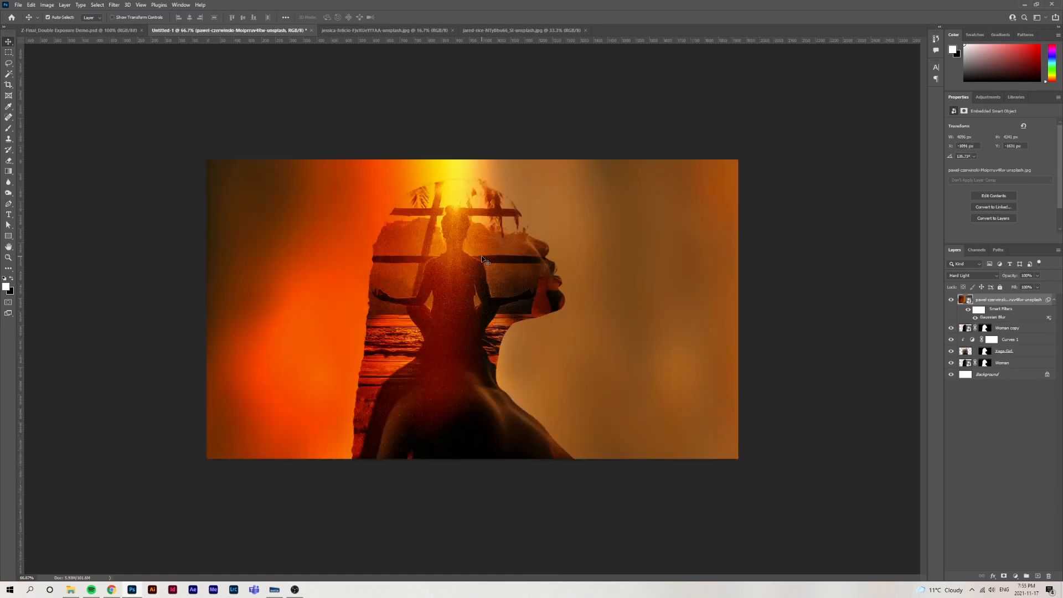
{"action": "left_click_drag", "start_coordinate": [470, 203], "coordinate": [487, 205]}
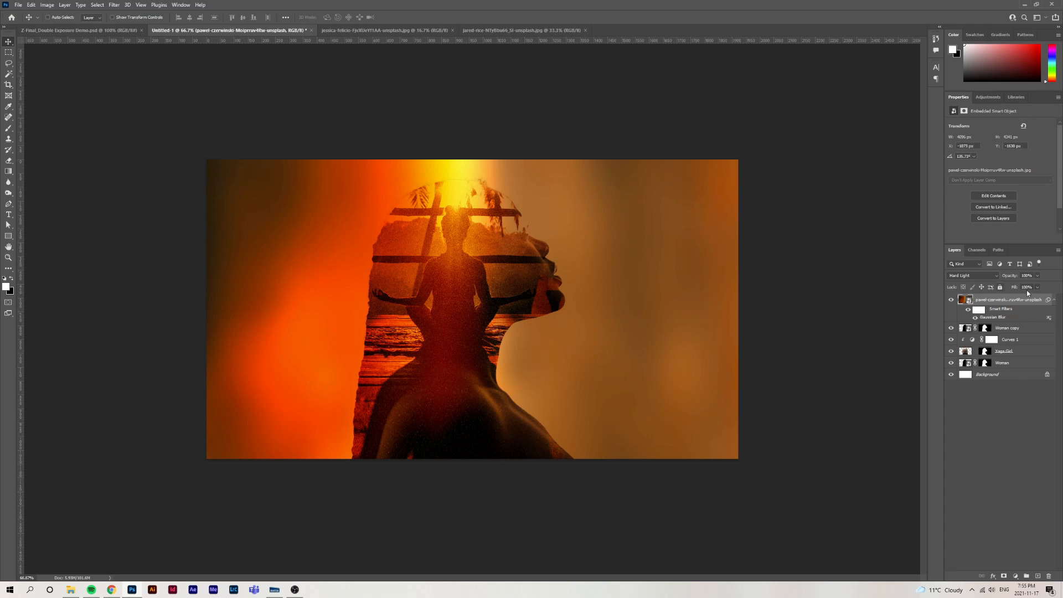
Rename the texture layer as BG Colour Texture and collapse its smart filter list
{"action": "double_click", "coordinate": [1009, 300]}
{"action": "type", "text": "BG Colour T"}
{"action": "type", "text": "exture"}
{"action": "key", "text": "Return"}
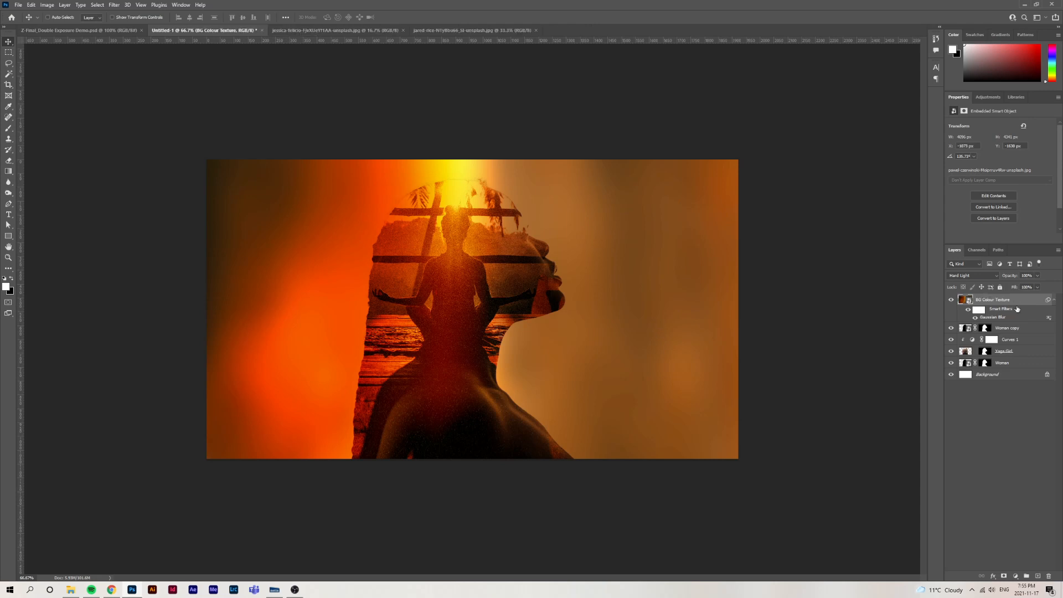
{"action": "left_click", "coordinate": [1053, 301]}
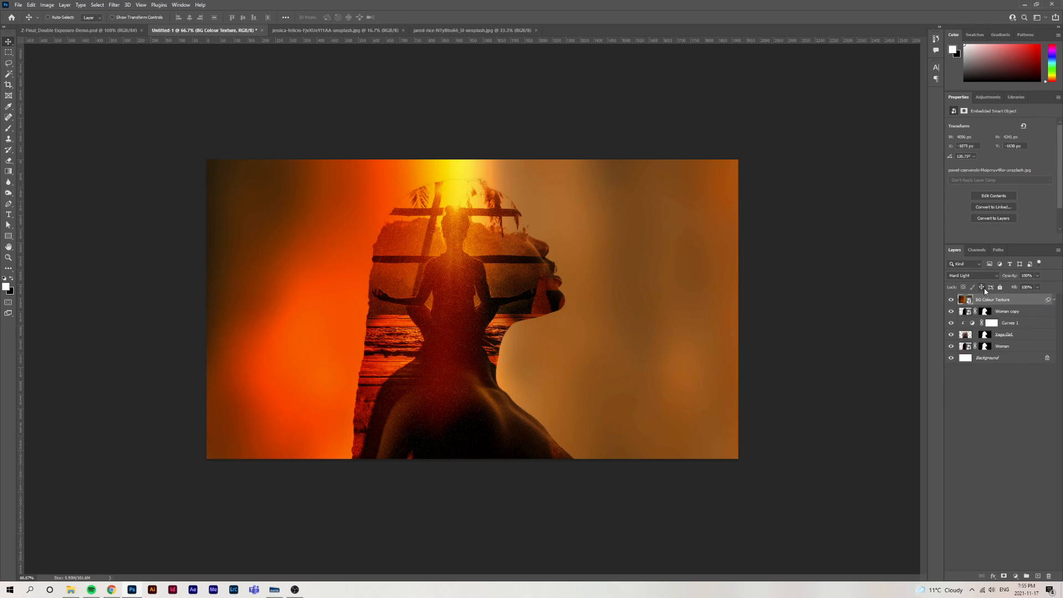
Add a Curves adjustment layer above BG Colour Texture and clip it to that layer
{"action": "left_click", "coordinate": [990, 97]}
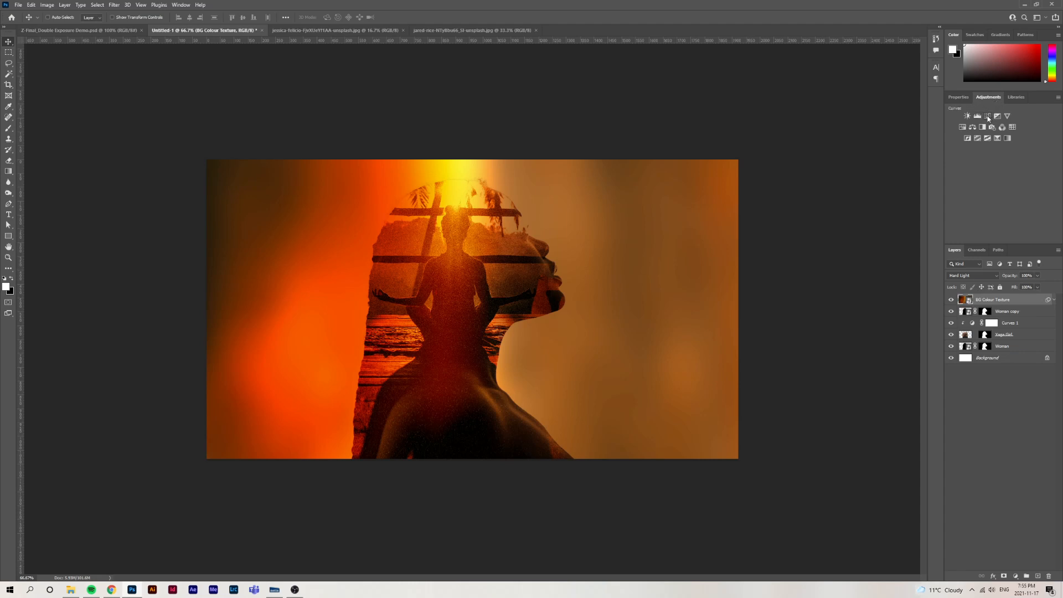
{"action": "left_click", "coordinate": [988, 116]}
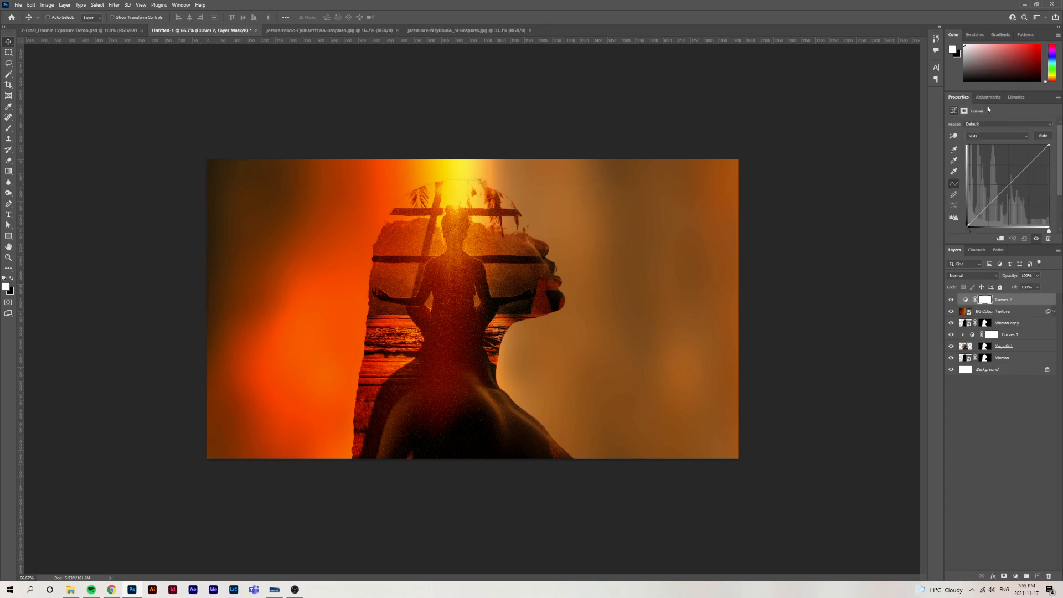
{"action": "left_click", "coordinate": [988, 98]}
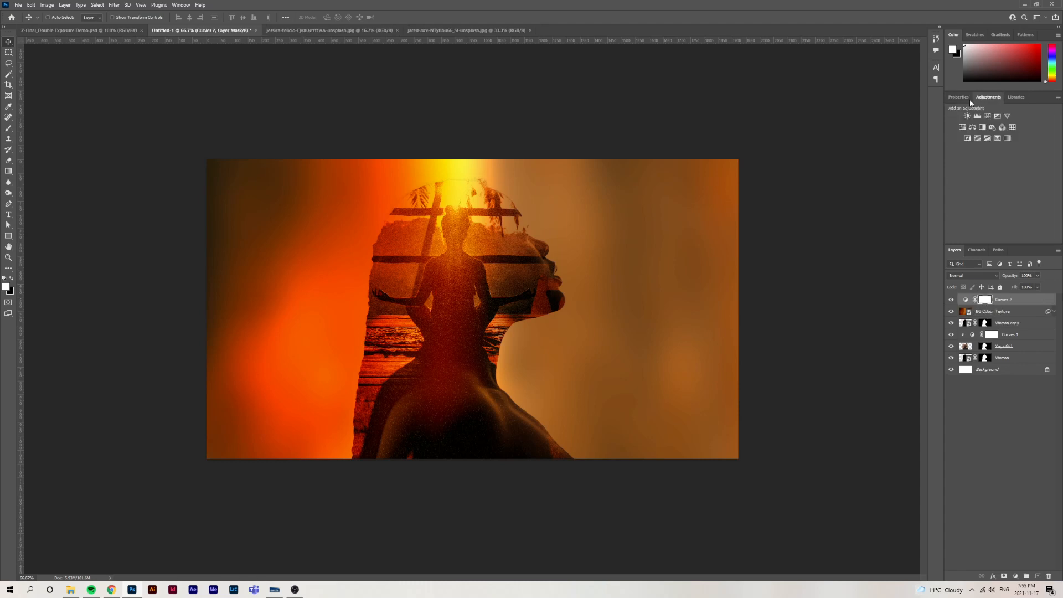
{"action": "left_click", "coordinate": [966, 300]}
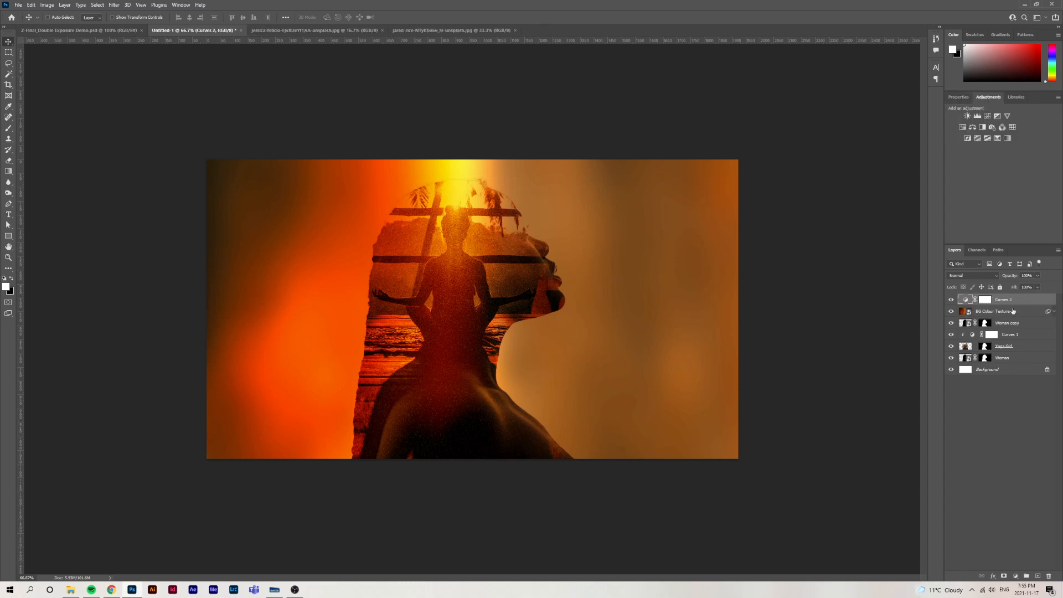
{"action": "left_click", "coordinate": [962, 302], "text": "alt"}
{"action": "right_click", "coordinate": [1026, 301]}
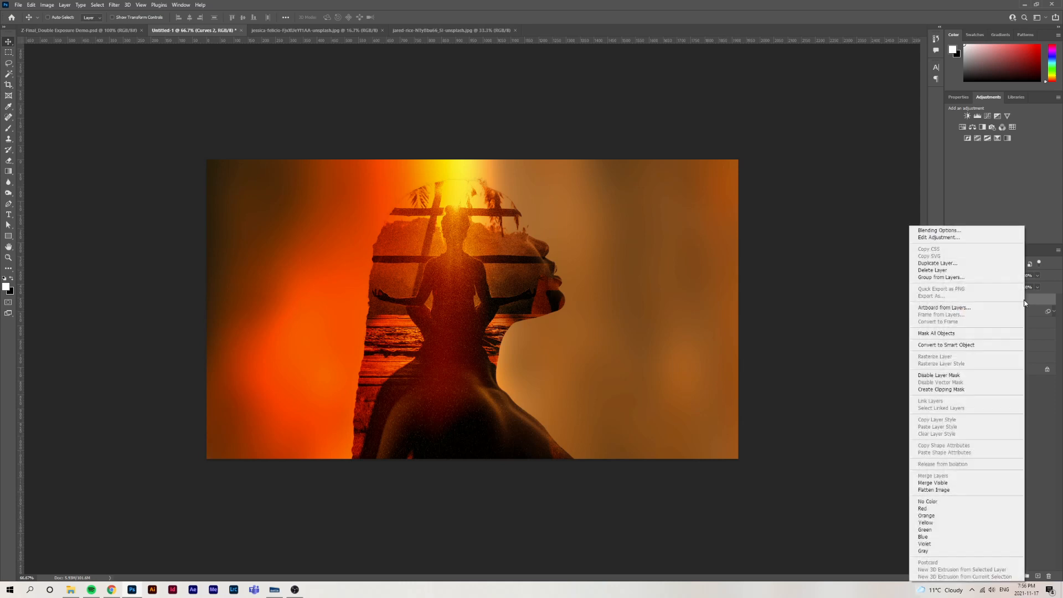
{"action": "left_click", "coordinate": [966, 390]}
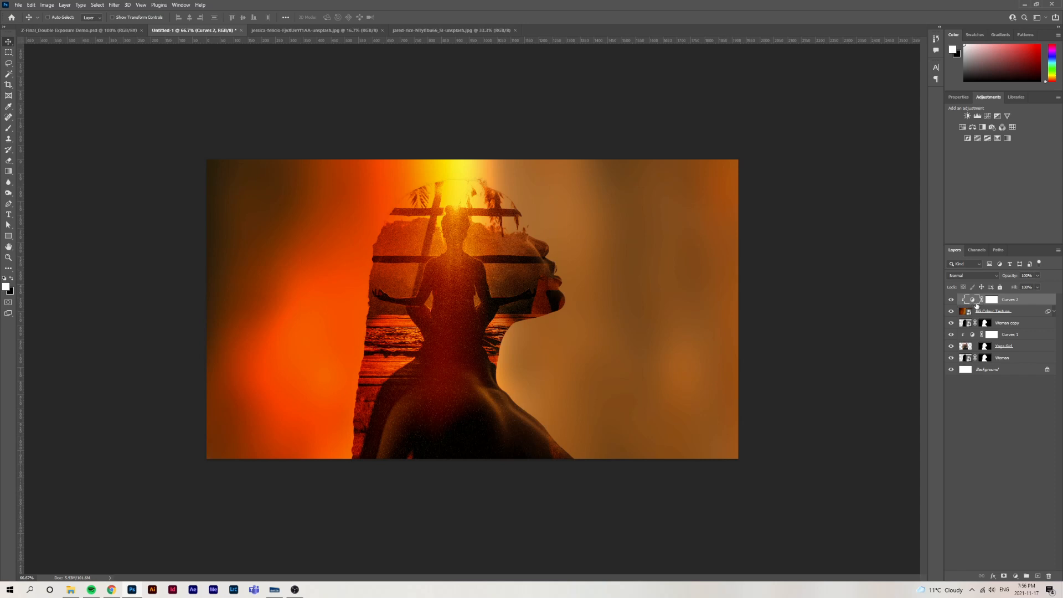
Shape the Curves 2 RGB curve by pulling the white point inward, raising the highlights and anchoring the shadows with a lower point
{"action": "left_click", "coordinate": [959, 97]}
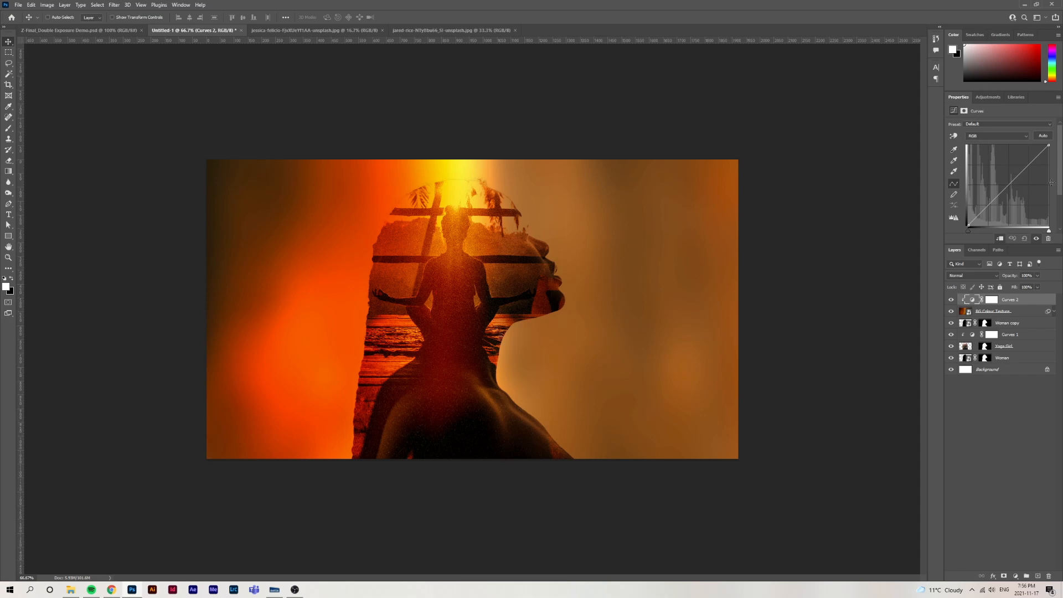
{"action": "left_click_drag", "start_coordinate": [1048, 145], "coordinate": [1020, 165]}
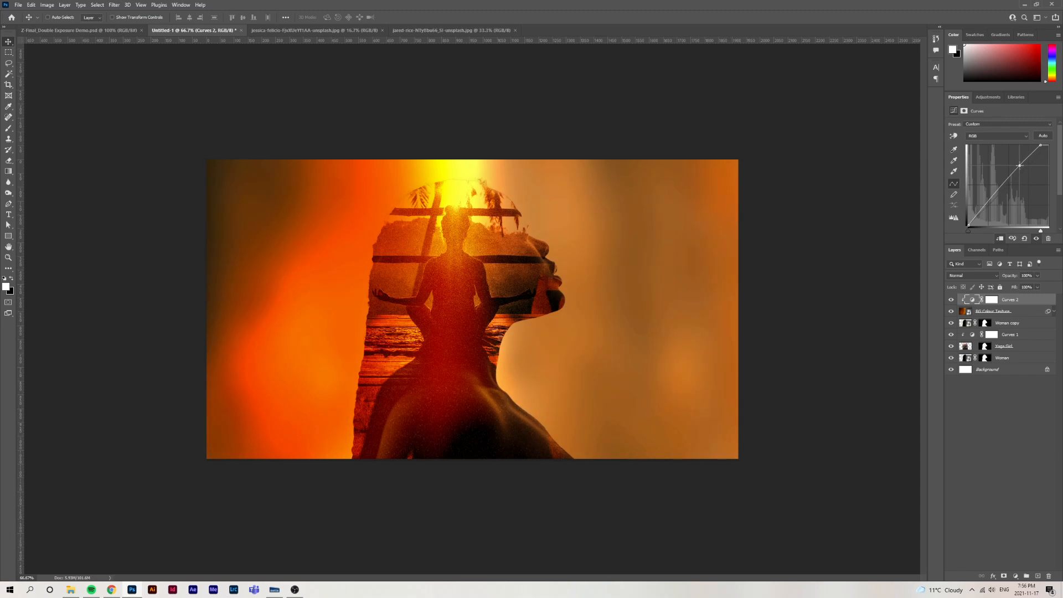
{"action": "left_click", "coordinate": [990, 198]}
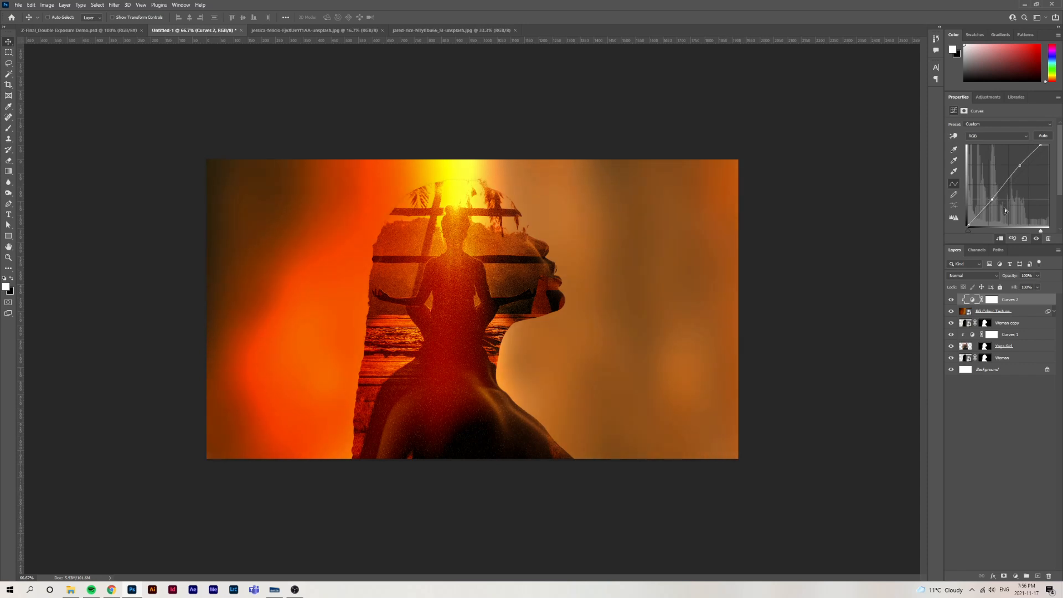
{"action": "left_click_drag", "start_coordinate": [991, 198], "coordinate": [992, 199]}
{"action": "left_click_drag", "start_coordinate": [1041, 146], "coordinate": [1019, 165]}
{"action": "left_click", "coordinate": [1020, 166]}
Compare the composite with and without the Curves 2 adjustment, and examine the face profile and blurred background up close
{"action": "left_click", "coordinate": [951, 300]}
{"action": "left_click", "coordinate": [952, 300]}
{"action": "left_click", "coordinate": [952, 300]}
{"action": "left_click", "coordinate": [952, 301]}
{"action": "scroll", "coordinate": [437, 231], "scroll_direction": "up", "scroll_amount": 1}
{"action": "scroll", "coordinate": [728, 220], "scroll_direction": "up", "scroll_amount": 2}
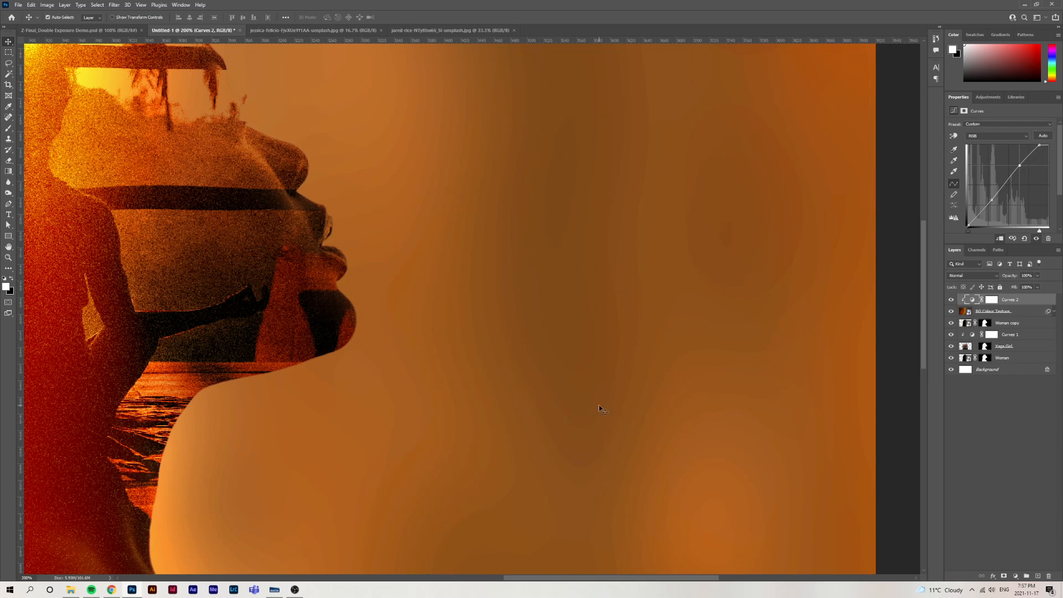
{"action": "key", "text": "ctrl+minus"}
{"action": "key", "text": "ctrl+minus"}
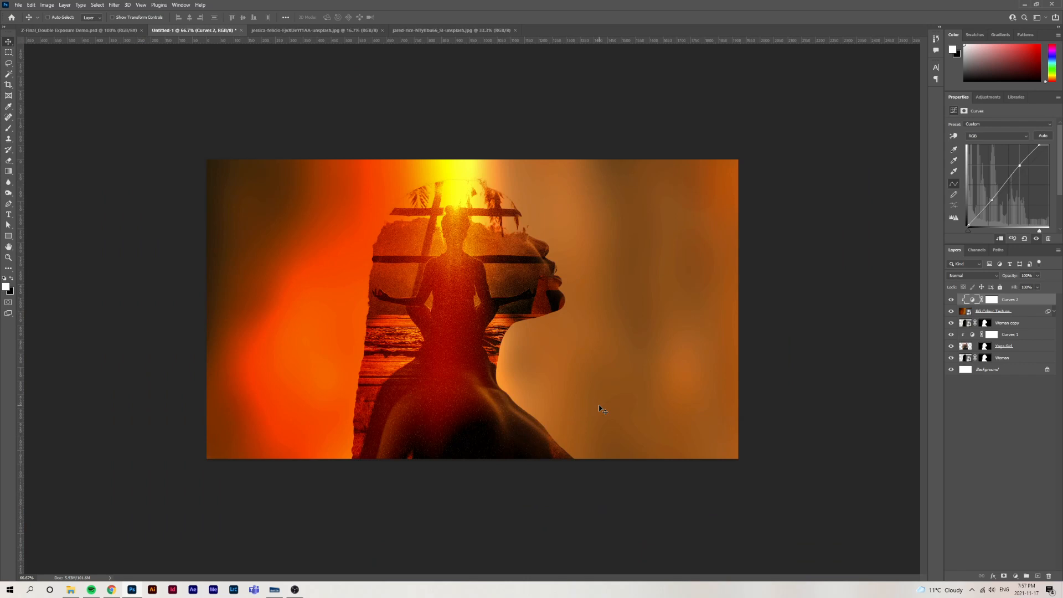
Add a new empty layer above Curves 2 at the top of the layer stack
{"action": "left_click", "coordinate": [1038, 301]}
{"action": "left_click", "coordinate": [1039, 576]}
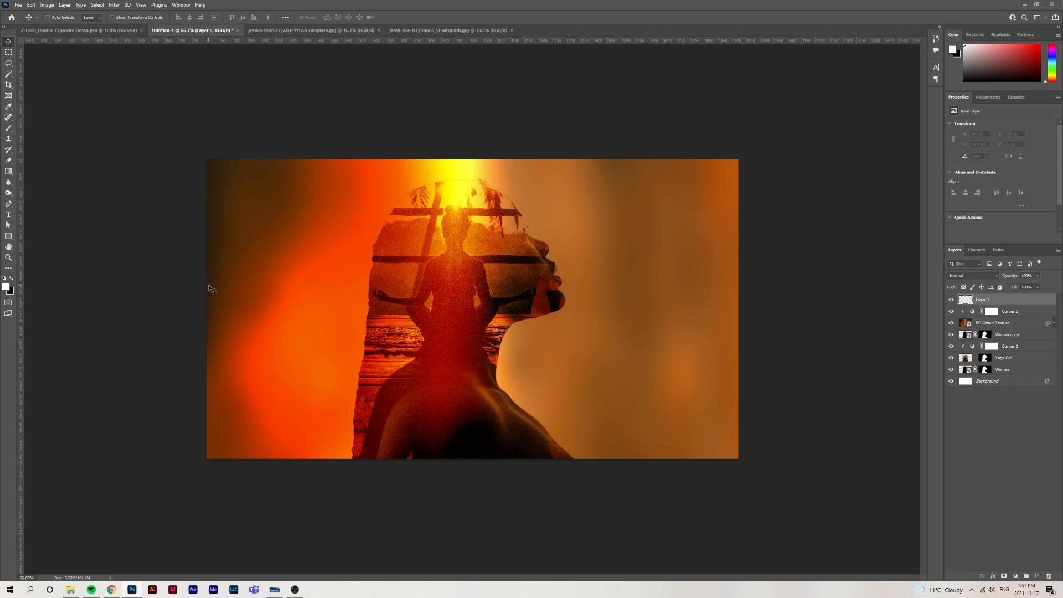
Fill the empty top layer with solid black using the Paint Bucket tool set to the foreground colour
{"action": "key", "text": "ctrl+BackSpace"}
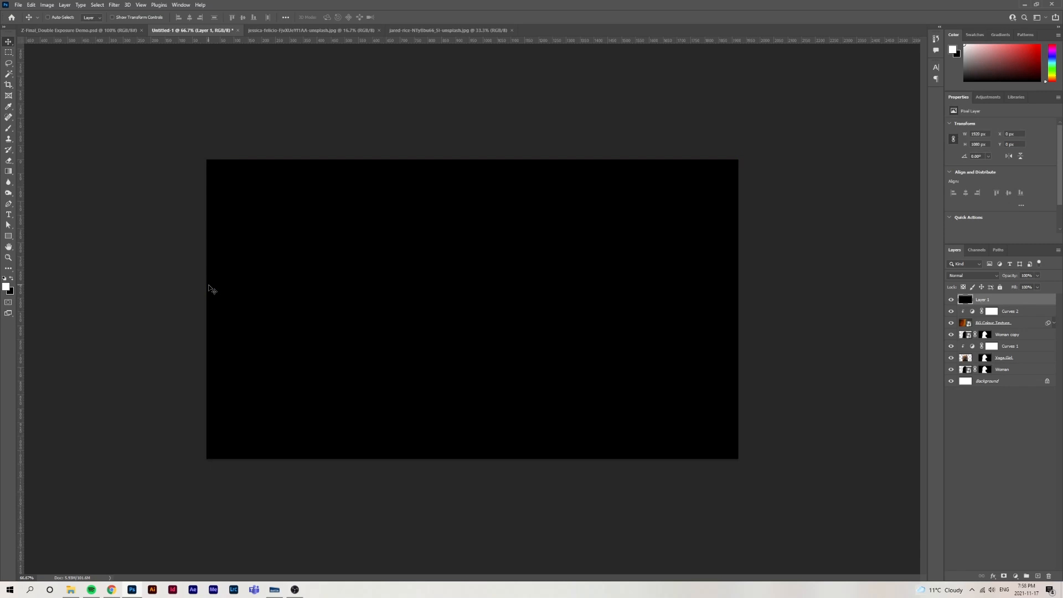
{"action": "key", "text": "ctrl+z"}
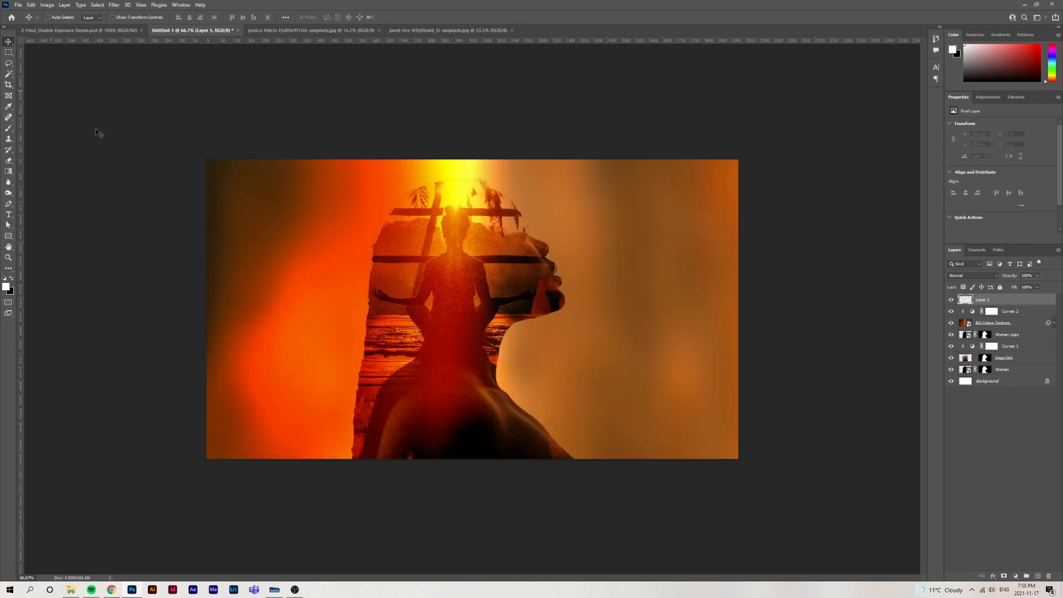
{"action": "left_click", "coordinate": [8, 171]}
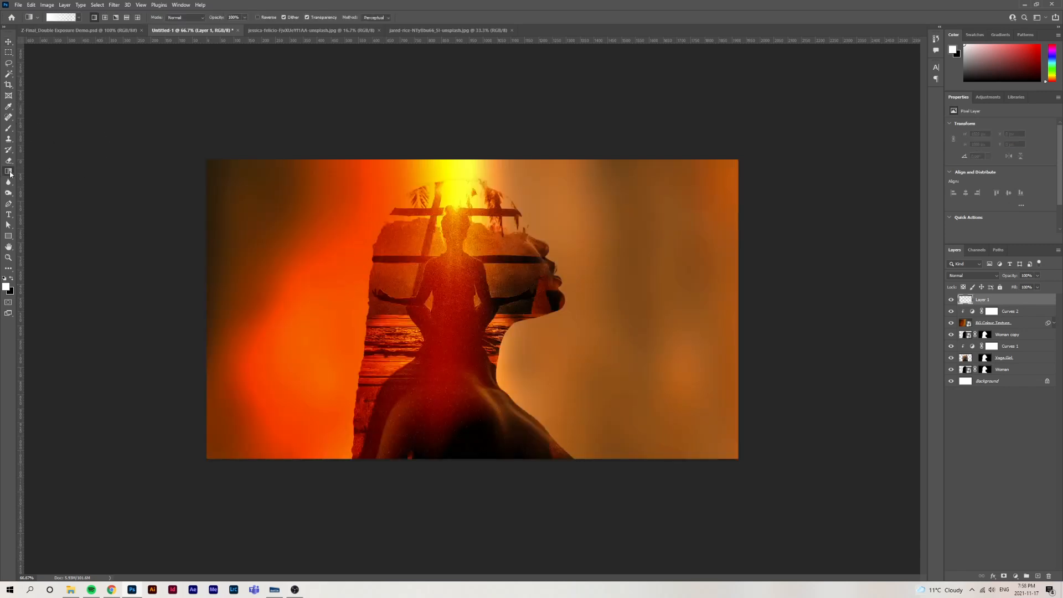
{"action": "left_click", "coordinate": [50, 180]}
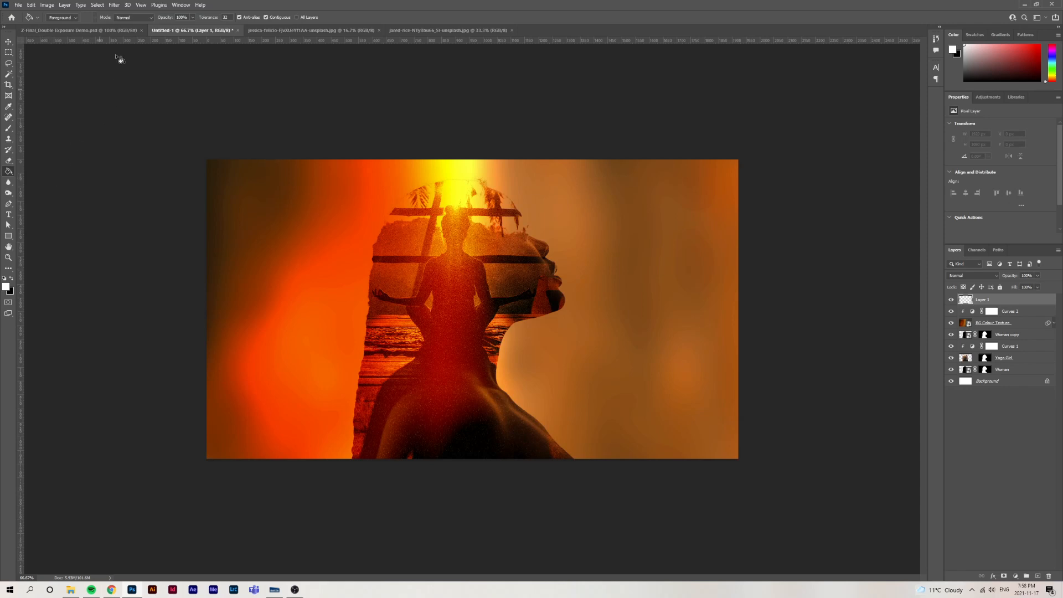
{"action": "left_click", "coordinate": [62, 17]}
{"action": "left_click", "coordinate": [66, 25]}
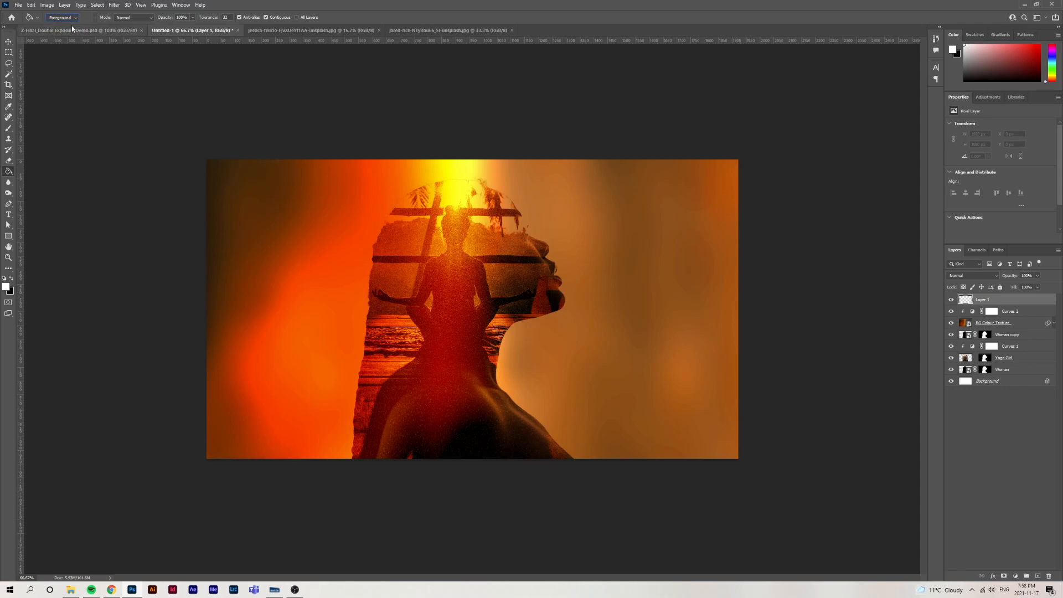
{"action": "left_click", "coordinate": [11, 279]}
{"action": "left_click", "coordinate": [358, 244]}
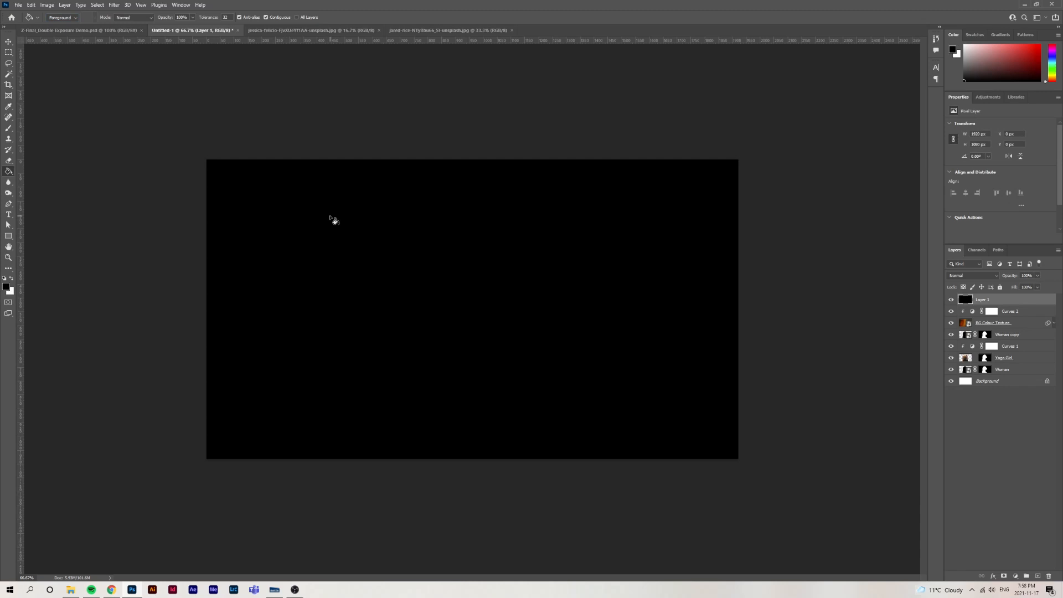
{"action": "key", "text": "v"}
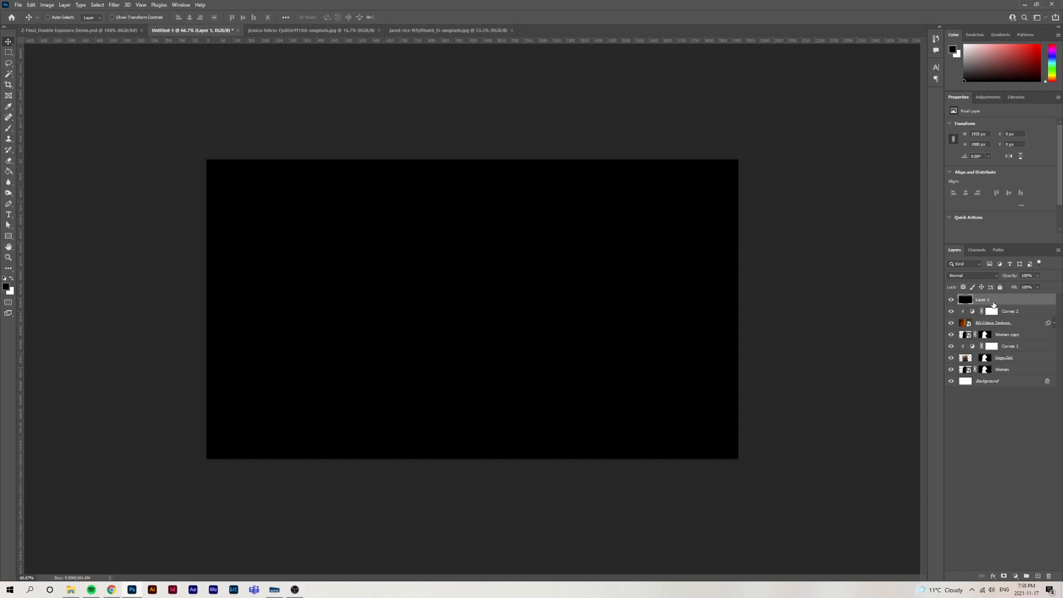
Apply the Add Noise filter to the black layer with an amount of about 9%, Gaussian distribution and Monochromatic enabled
{"action": "left_click", "coordinate": [115, 5]}
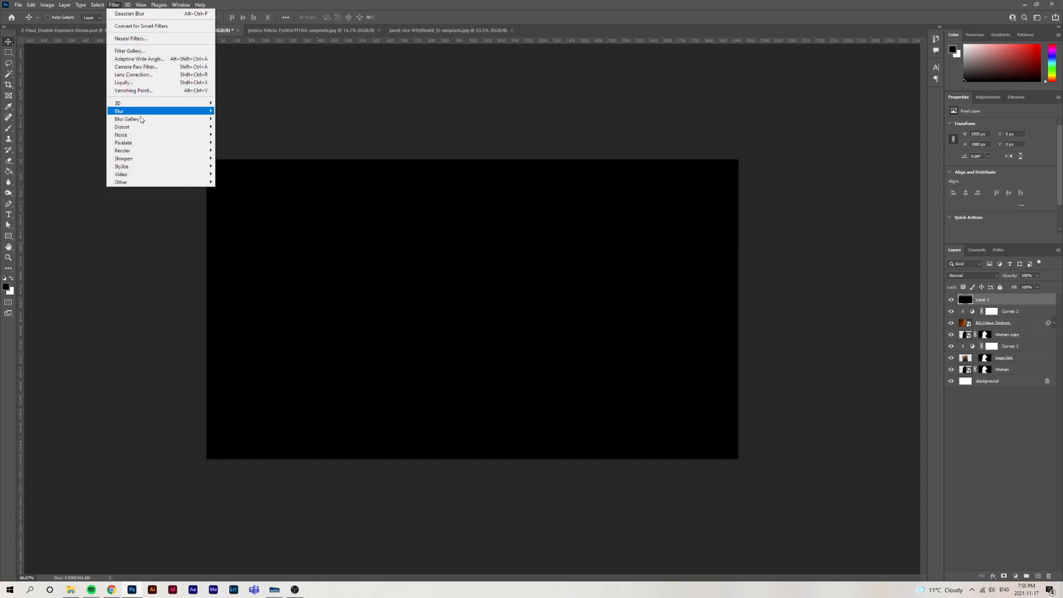
{"action": "mouse_move", "coordinate": [147, 136]}
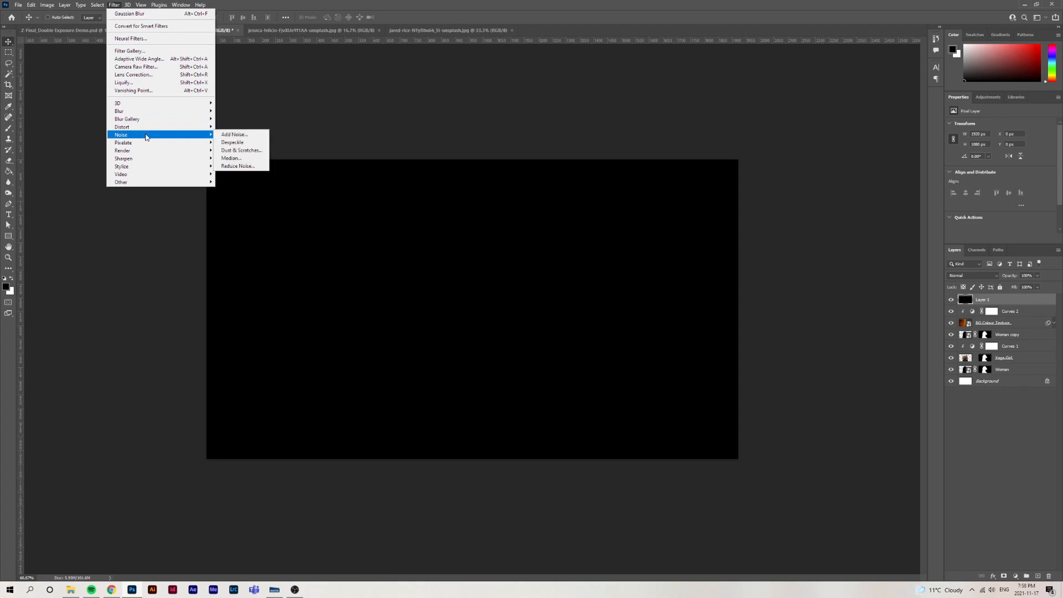
{"action": "left_click", "coordinate": [233, 134]}
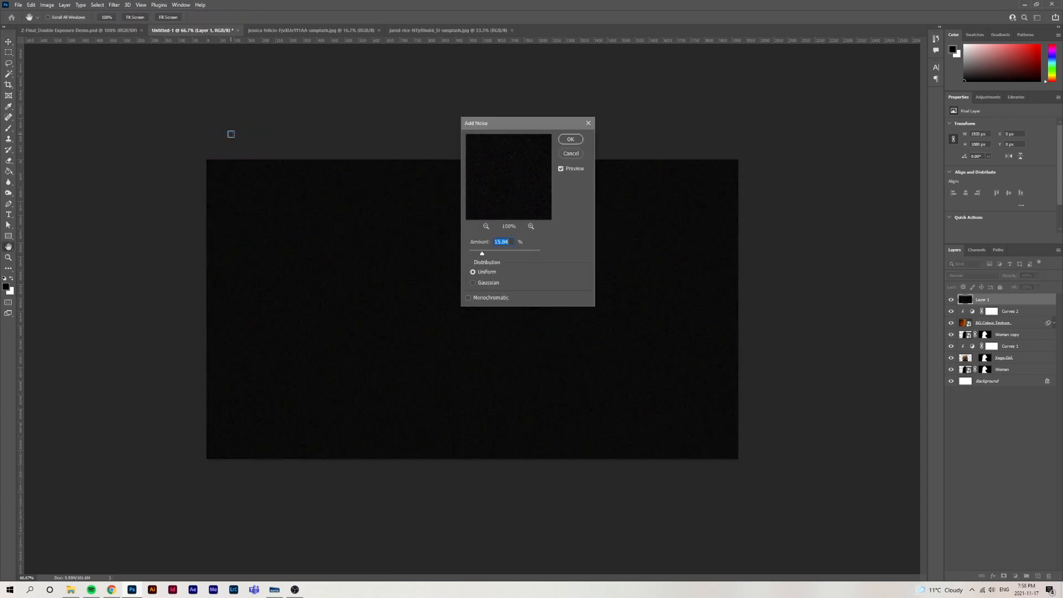
{"action": "left_click_drag", "start_coordinate": [525, 121], "coordinate": [810, 168]}
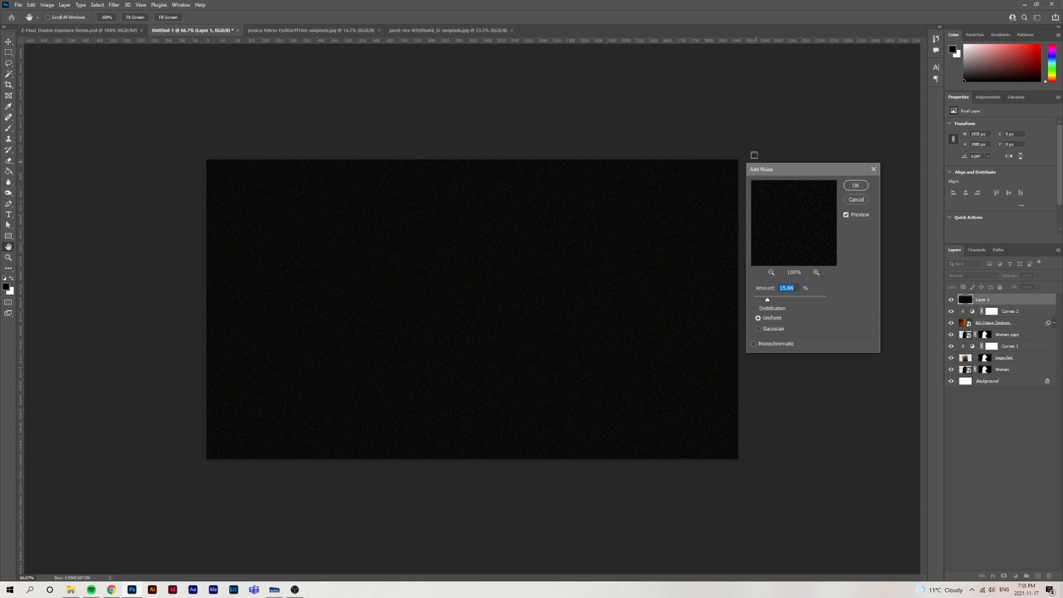
{"action": "left_click_drag", "start_coordinate": [766, 300], "coordinate": [768, 301]}
{"action": "type", "text": "15"}
{"action": "left_click", "coordinate": [763, 329]}
{"action": "left_click_drag", "start_coordinate": [766, 301], "coordinate": [763, 304]}
{"action": "type", "text": "8"}
{"action": "type", "text": "9"}
{"action": "left_click", "coordinate": [754, 345]}
{"action": "left_click", "coordinate": [855, 186]}
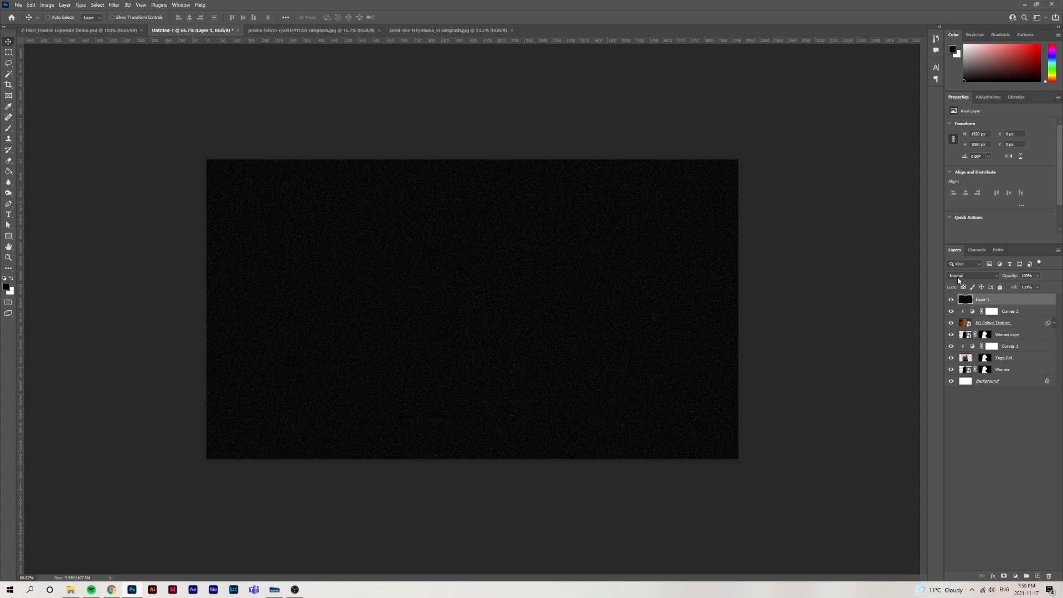
Set the noise-filled layer's blend mode to Screen and its opacity to 75%
{"action": "left_click", "coordinate": [979, 276]}
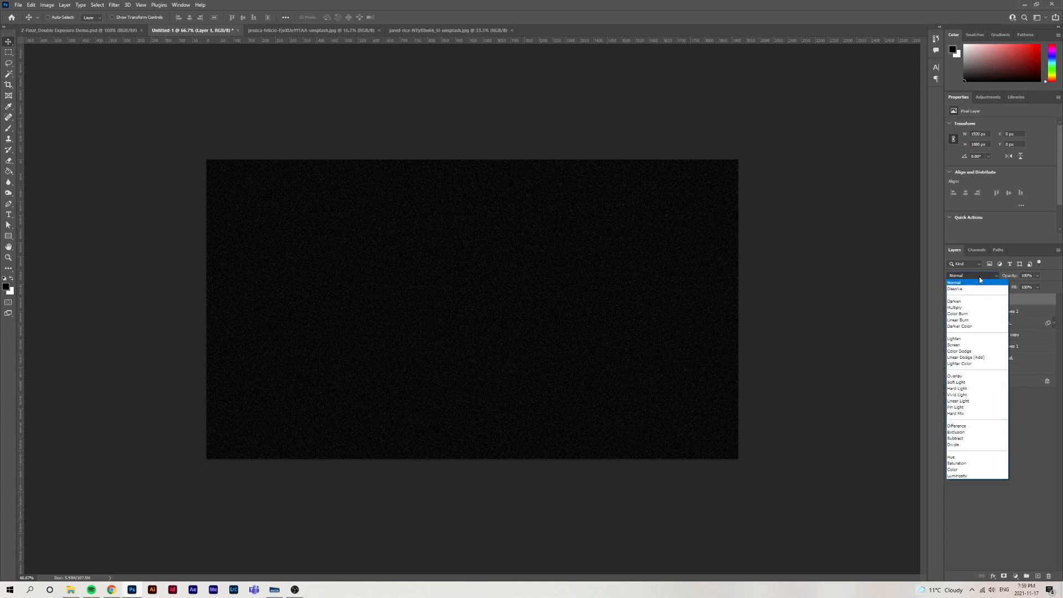
{"action": "left_click", "coordinate": [954, 345]}
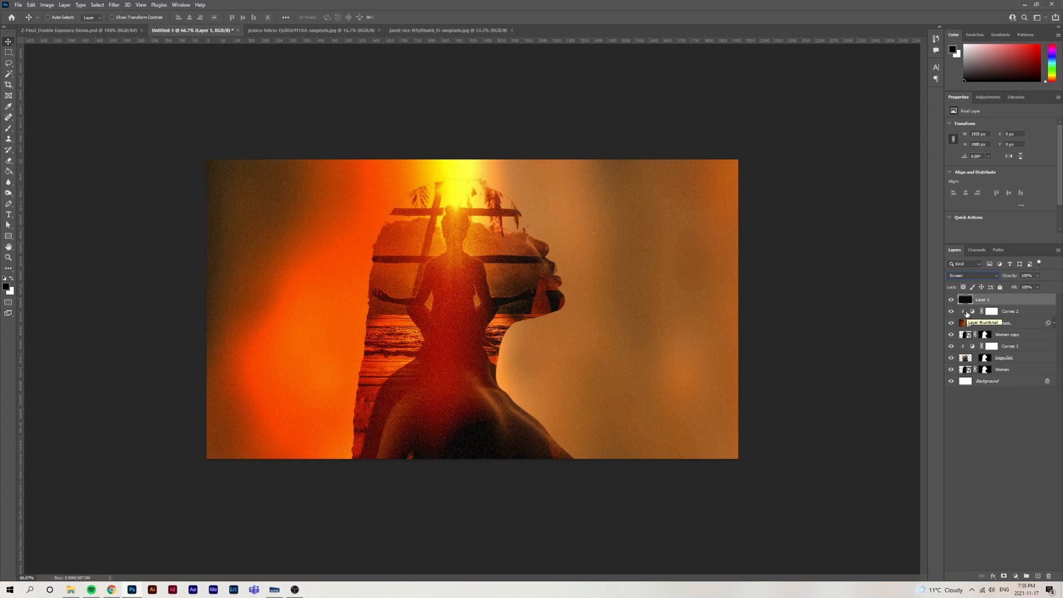
{"action": "mouse_move", "coordinate": [1015, 278]}
{"action": "left_mouse_down"}
{"action": "mouse_move", "coordinate": [1002, 279]}
{"action": "mouse_move", "coordinate": [1012, 280]}
{"action": "left_mouse_up"}
{"action": "left_click", "coordinate": [1022, 278]}
{"action": "type", "text": "75"}
{"action": "key", "text": "Return"}
Rename the top layer as Noise, deselect it, and compare the composite with and without the grain
{"action": "double_click", "coordinate": [979, 301]}
{"action": "type", "text": "Noise"}
{"action": "key", "text": "Return"}
{"action": "left_click", "coordinate": [951, 424]}
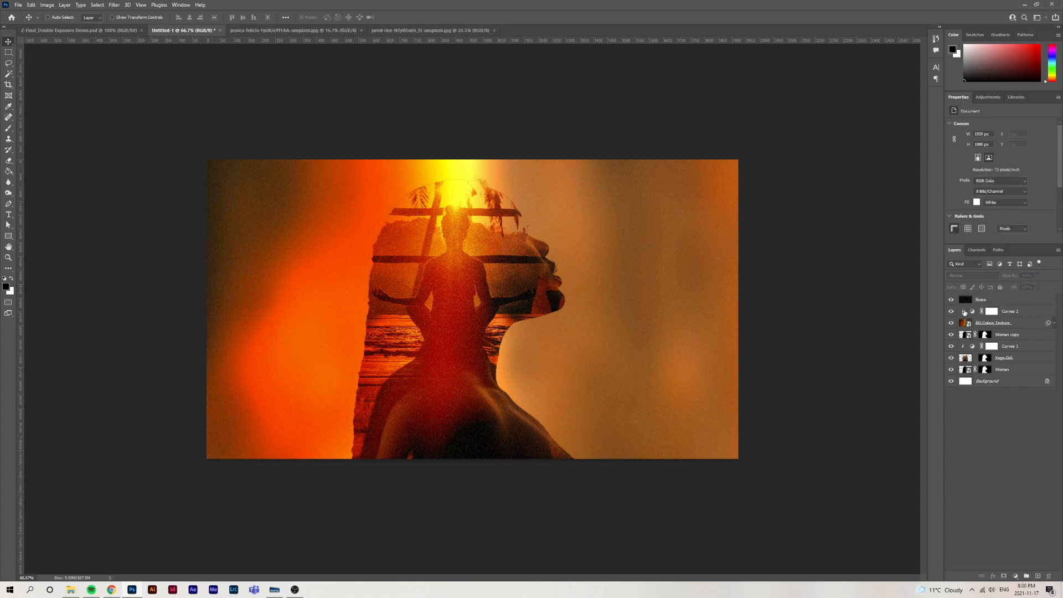
{"action": "left_click", "coordinate": [951, 301]}
{"action": "left_click", "coordinate": [952, 302]}
Compare the composite with and without the Yoga Girl layer, and target that layer's mask for editing
{"action": "left_click", "coordinate": [1022, 360]}
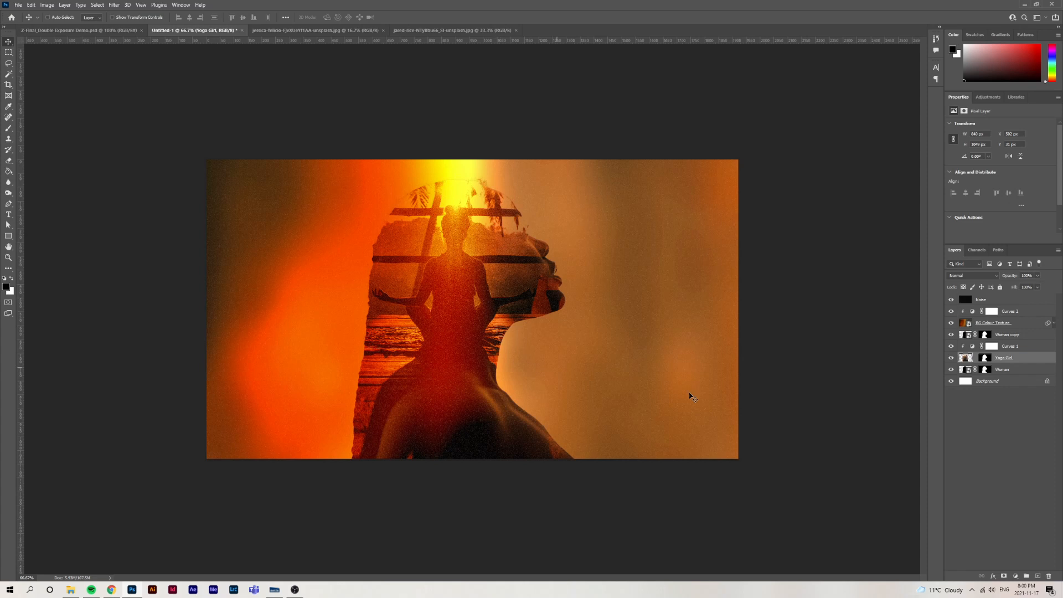
{"action": "left_click", "coordinate": [952, 358]}
{"action": "left_click", "coordinate": [952, 358]}
{"action": "left_click", "coordinate": [986, 360]}
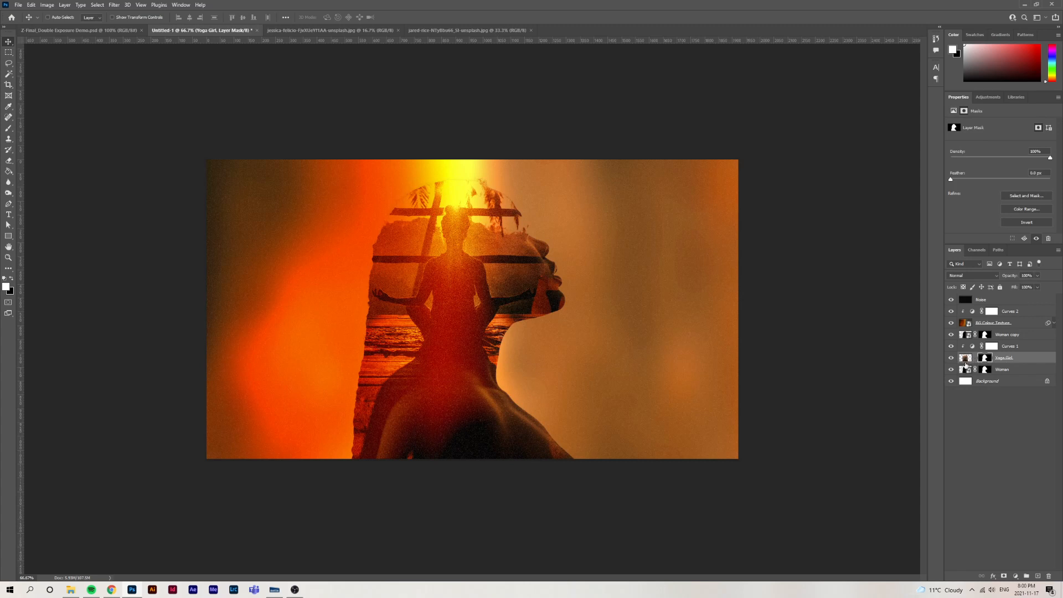
Set up a soft black brush for the Yoga Girl mask with 30% opacity, reduced flow and 0% hardness
{"action": "key", "text": "b"}
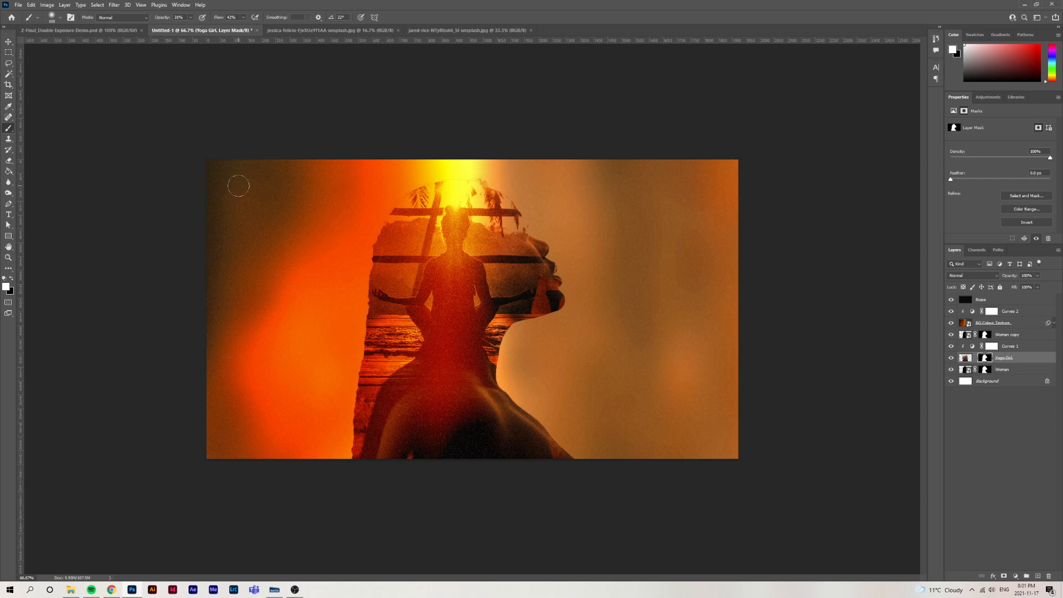
{"action": "key", "text": "x"}
{"action": "mouse_move", "coordinate": [555, 241]}
{"action": "left_mouse_down"}
{"action": "mouse_move", "coordinate": [540, 253]}
{"action": "mouse_move", "coordinate": [549, 249]}
{"action": "left_mouse_up"}
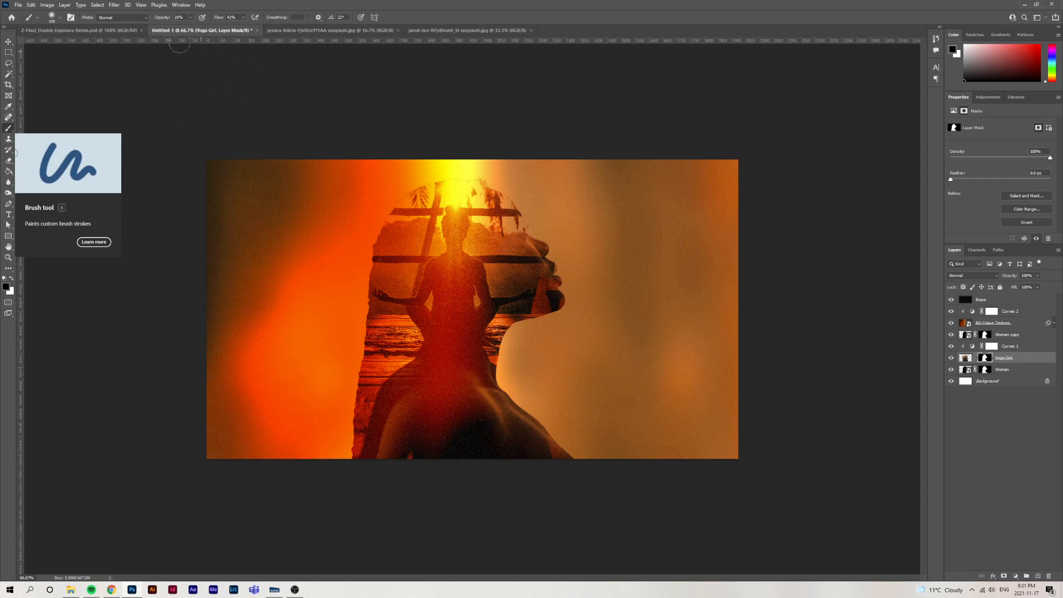
{"action": "left_click", "coordinate": [155, 18]}
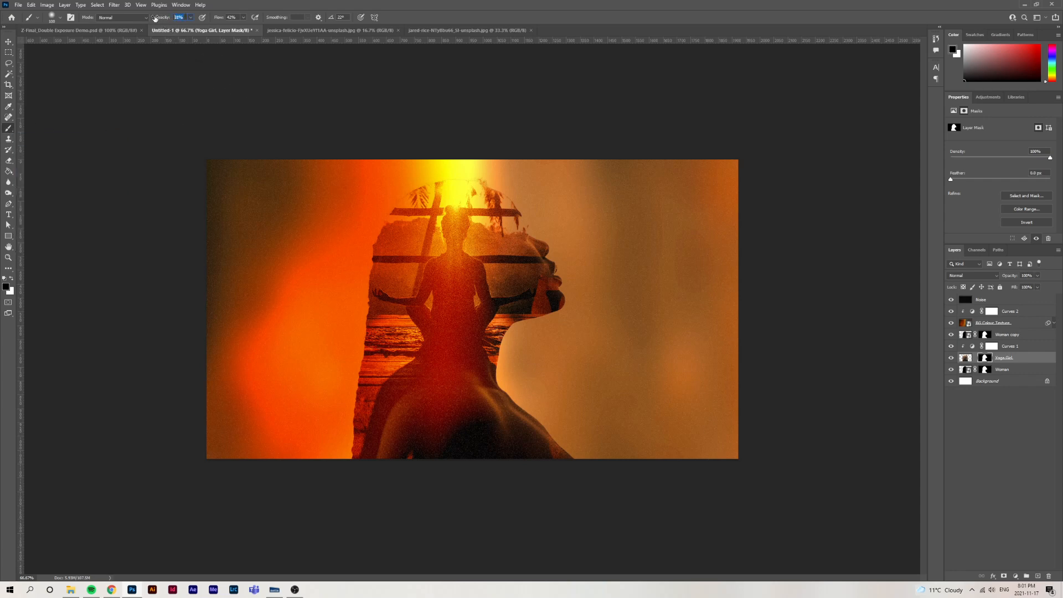
{"action": "type", "text": "30"}
{"action": "left_click_drag", "start_coordinate": [221, 18], "coordinate": [216, 20]}
{"action": "left_click", "coordinate": [55, 18]}
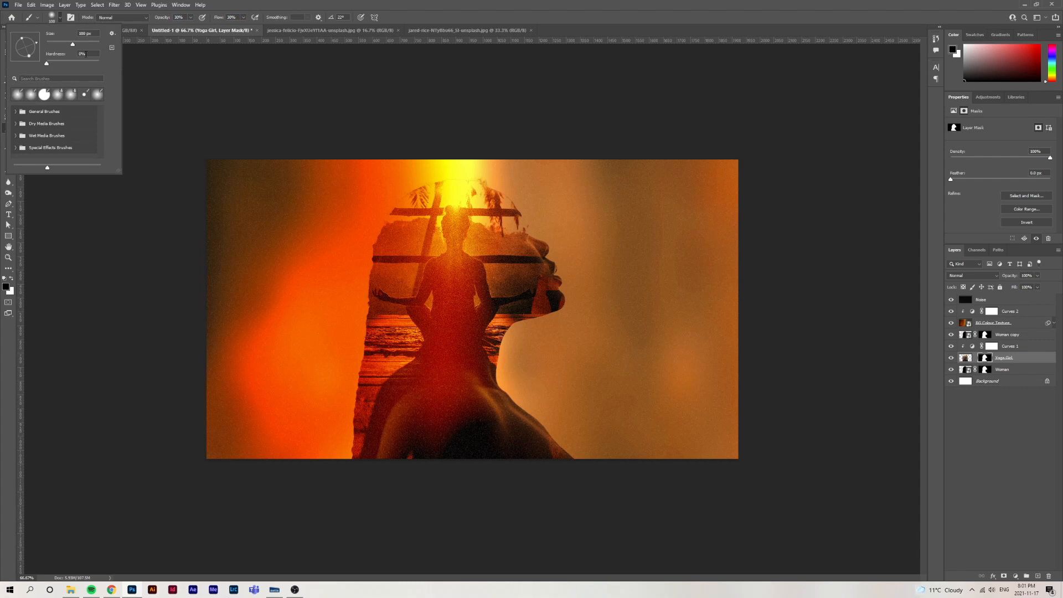
{"action": "left_click", "coordinate": [47, 64]}
{"action": "key", "text": "Return"}
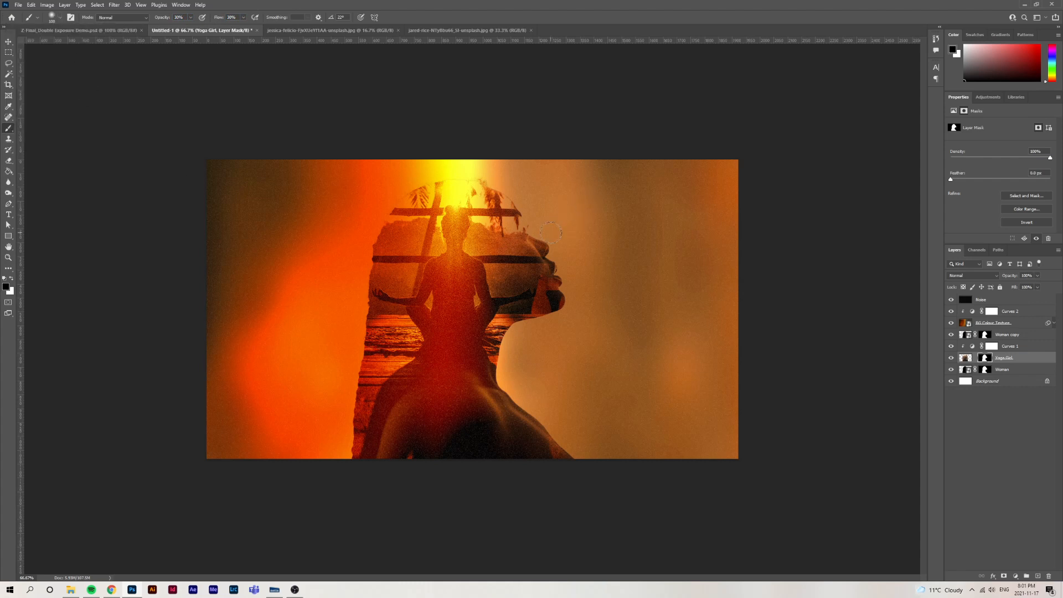
Paint black on the Yoga Girl mask with an enlarged brush to bring back the woman's eye and nose, undoing the last stroke
{"action": "key", "text": "bracketright"}
{"action": "key", "text": "bracketright"}
{"action": "left_click_drag", "start_coordinate": [529, 241], "coordinate": [531, 236]}
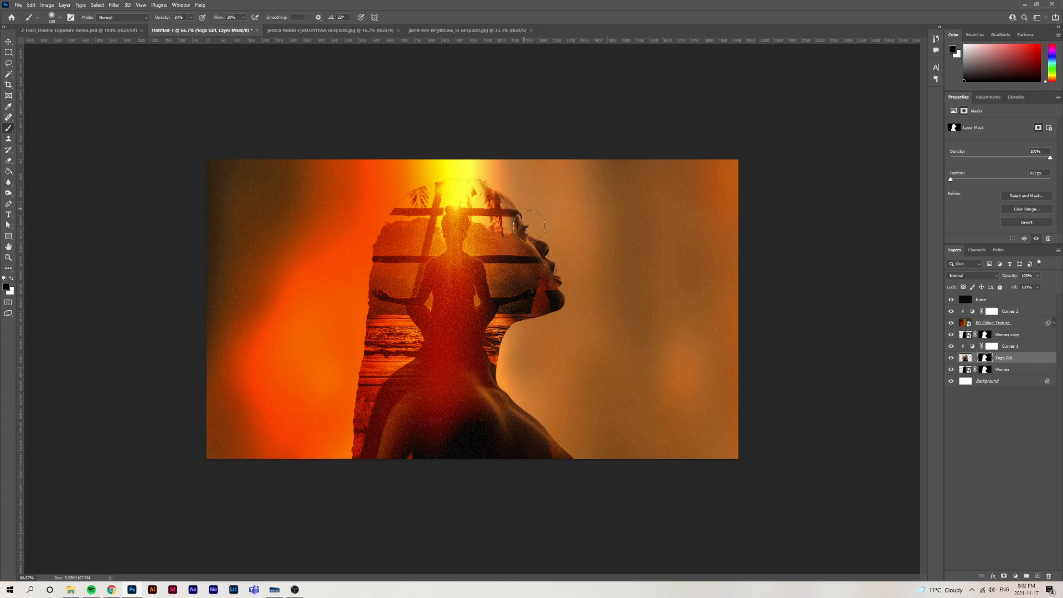
{"action": "key", "text": "x"}
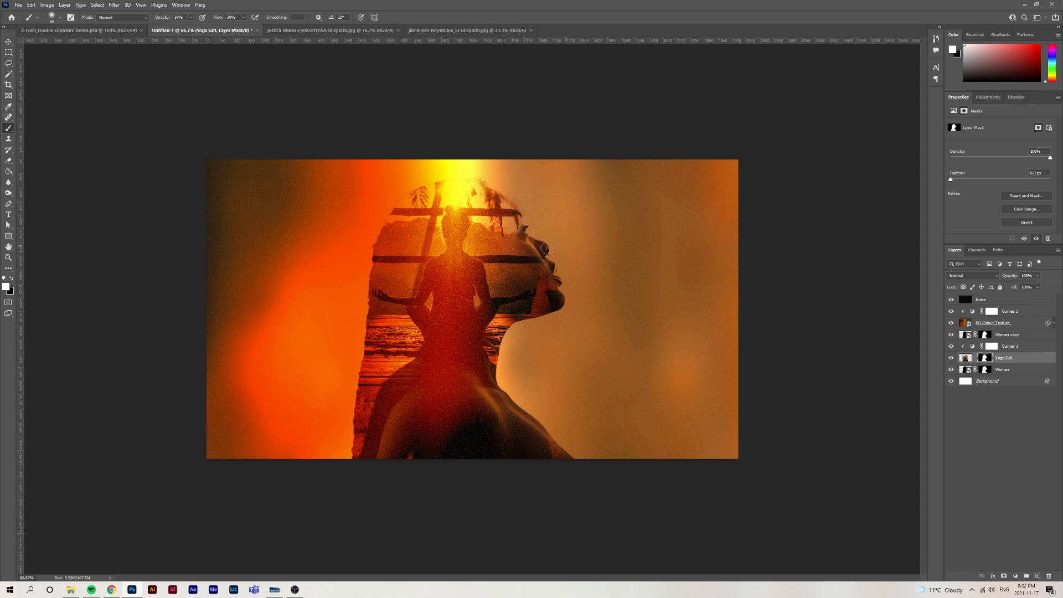
{"action": "key", "text": "ctrl+z"}
{"action": "key", "text": "x"}
{"action": "key", "text": "v"}
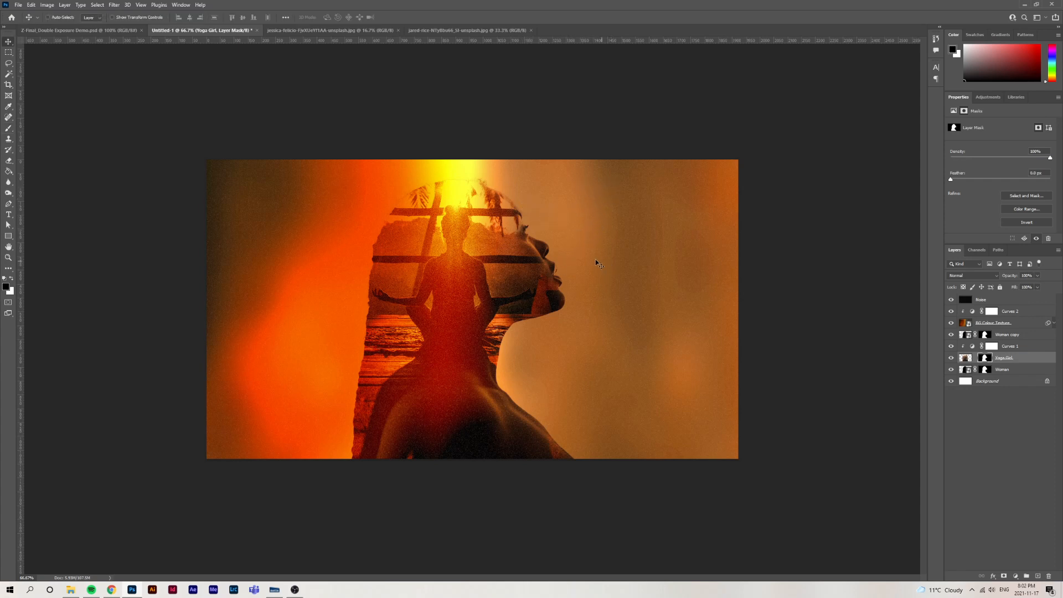
Enlarge the brush and paint more black on the Yoga Girl mask along the woman's brow and nose
{"action": "key", "text": "b"}
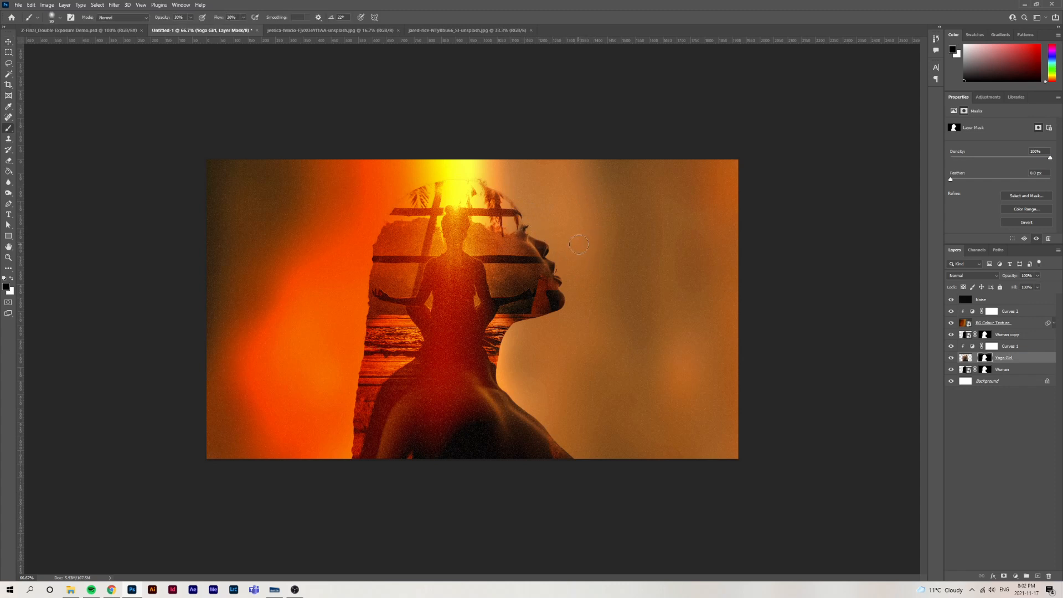
{"action": "key", "text": "bracketright"}
{"action": "key", "text": "bracketright"}
{"action": "key", "text": "bracketright"}
{"action": "left_click_drag", "start_coordinate": [551, 229], "coordinate": [569, 253]}
{"action": "key", "text": "v"}
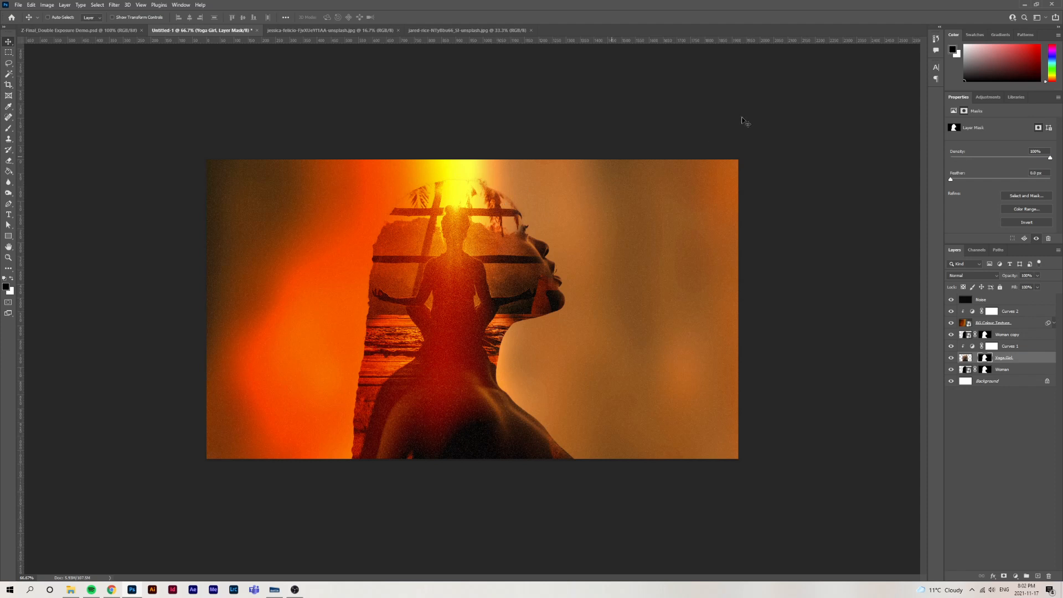
Review the recorded brush strokes in the document history
{"action": "left_click", "coordinate": [936, 39]}
{"action": "left_click_drag", "start_coordinate": [879, 359], "coordinate": [879, 412]}
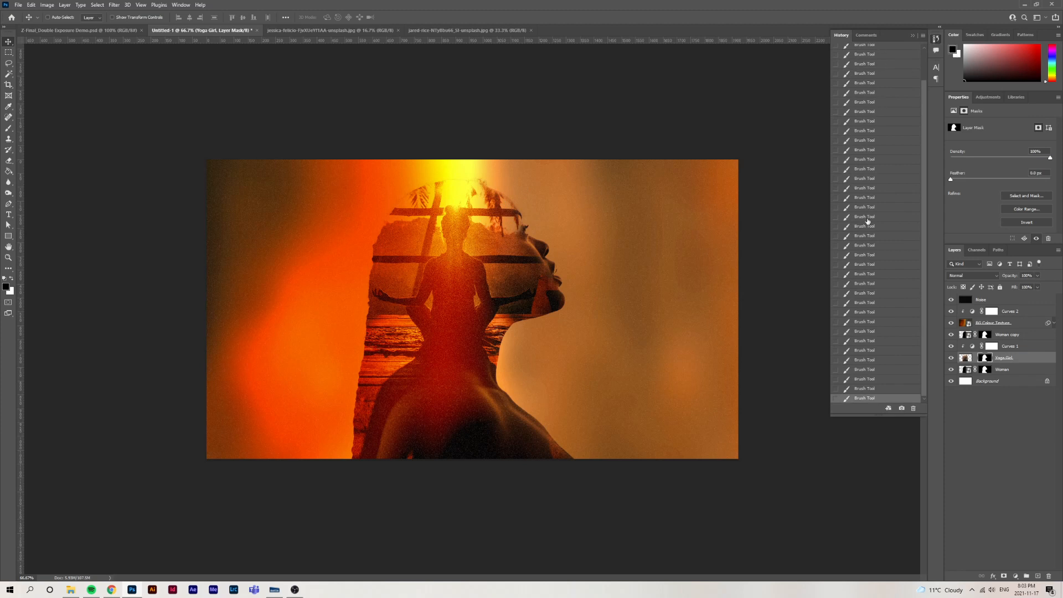
{"action": "mouse_move", "coordinate": [924, 348]}
{"action": "left_mouse_down"}
{"action": "mouse_move", "coordinate": [933, 275]}
{"action": "mouse_move", "coordinate": [933, 367]}
{"action": "left_mouse_up"}
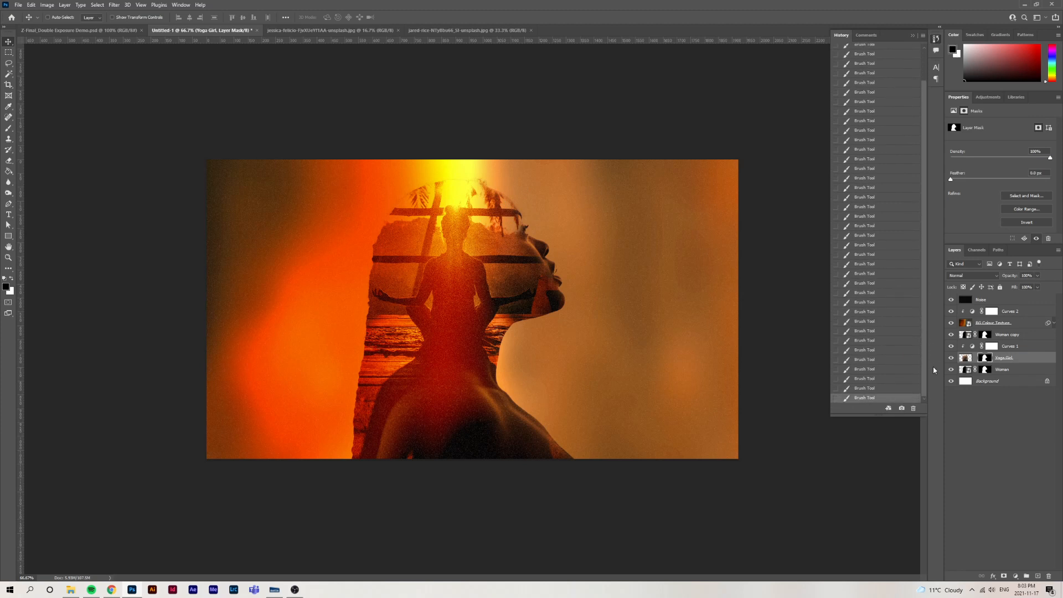
{"action": "left_click", "coordinate": [181, 5]}
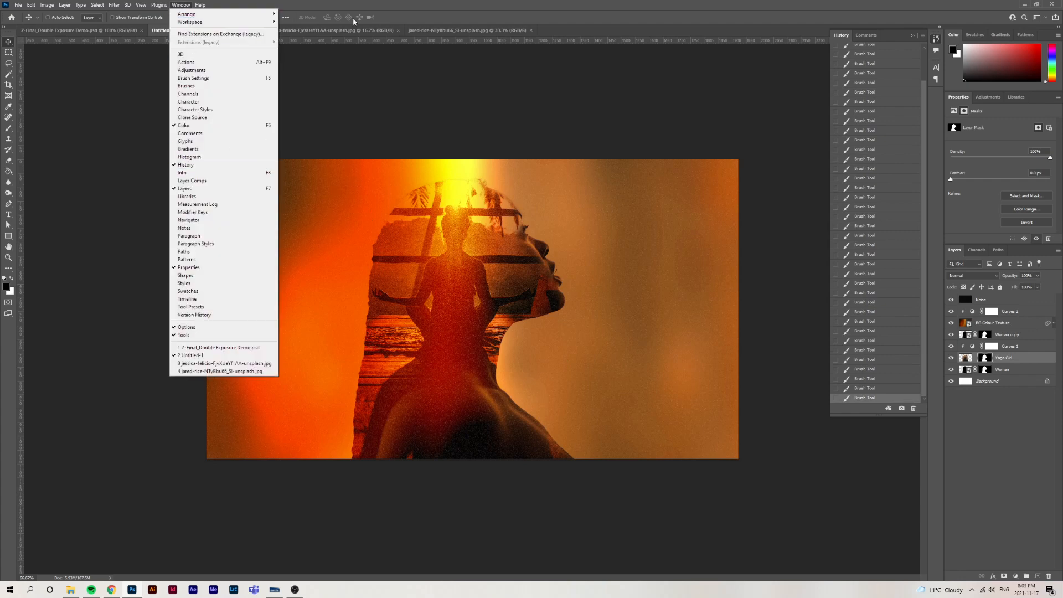
{"action": "left_click", "coordinate": [427, 27]}
{"action": "left_click", "coordinate": [936, 39]}
Target the Yoga Girl layer's image, switch to File Explorer, and preview the lens Flare file in the Double Exposure Demo folder
{"action": "left_click", "coordinate": [965, 358]}
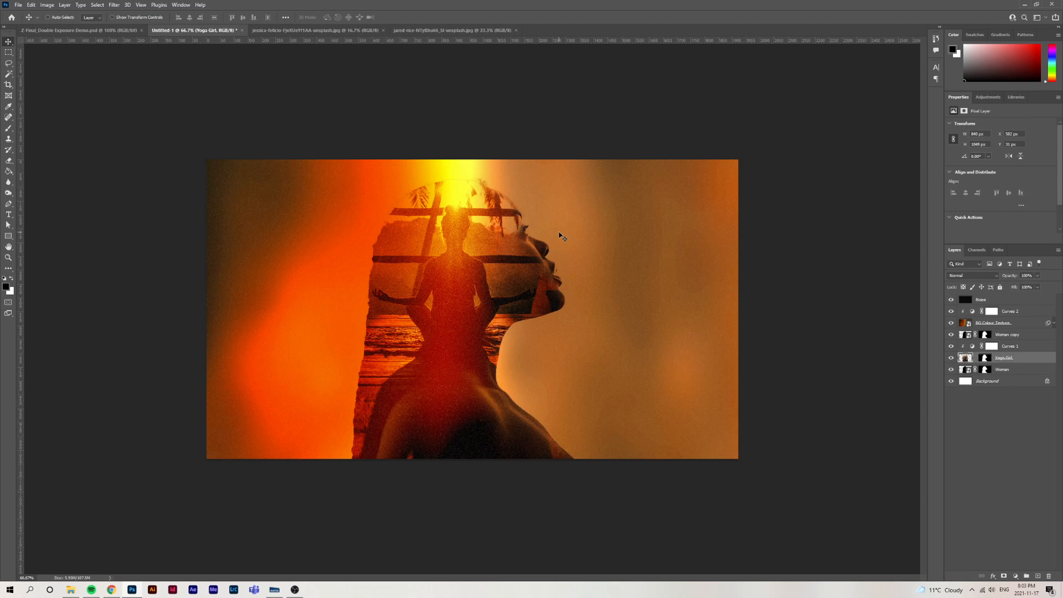
{"action": "left_click", "coordinate": [71, 592]}
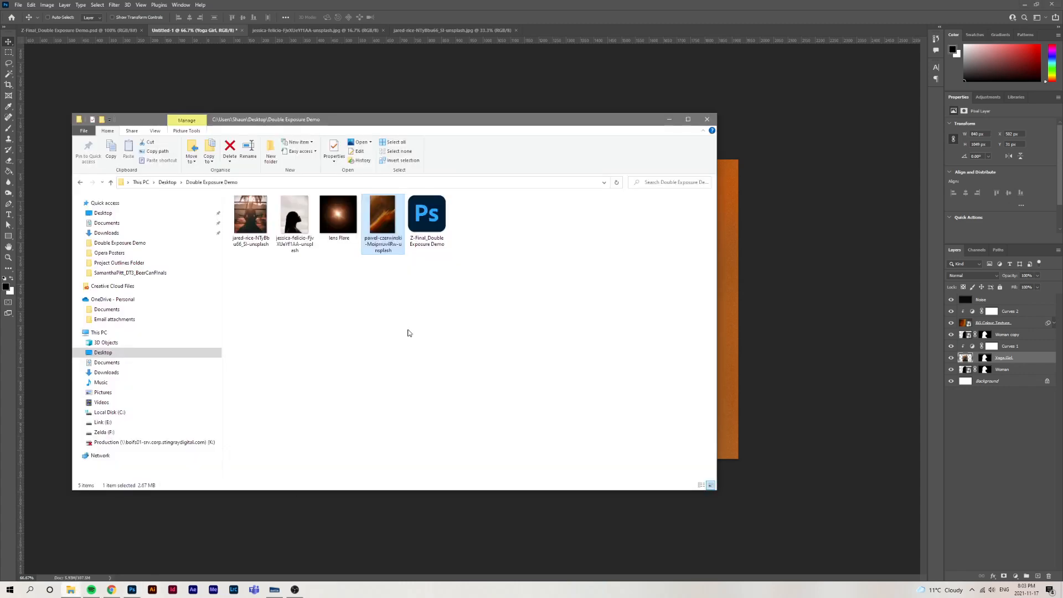
{"action": "left_click", "coordinate": [355, 233]}
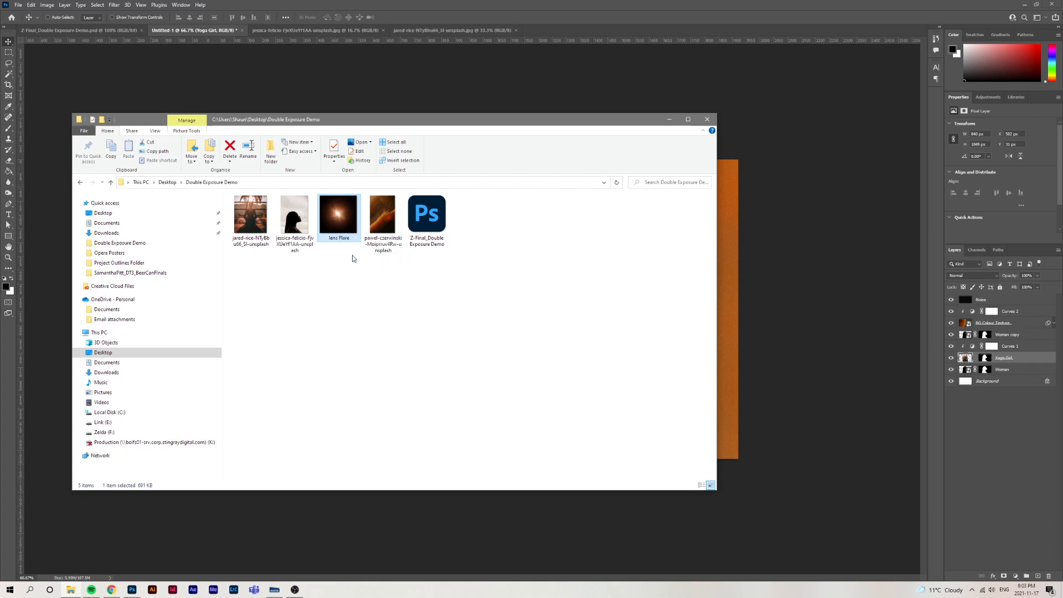
{"action": "key", "text": "space"}
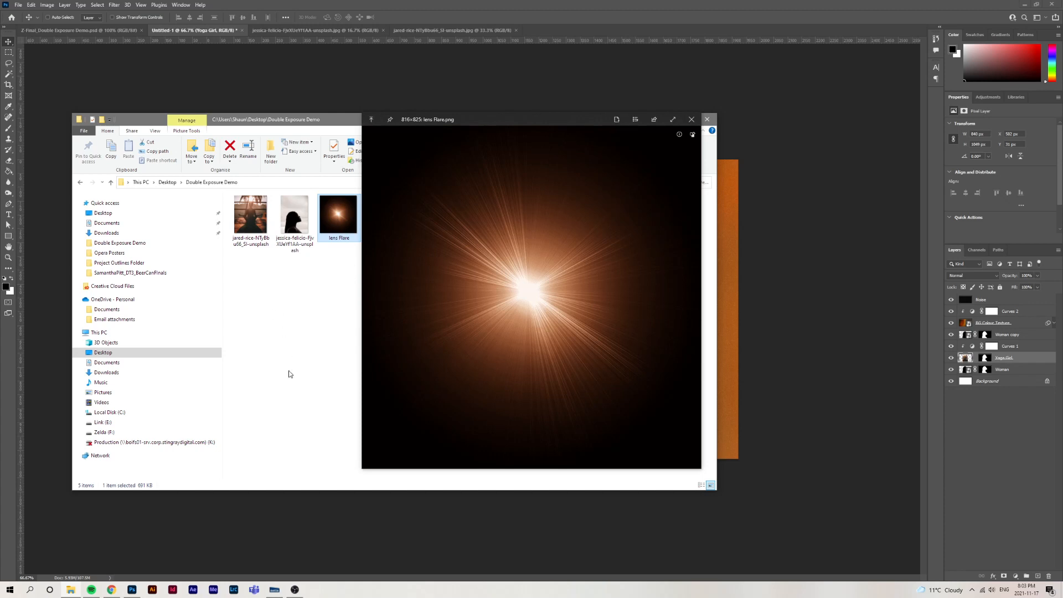
Switch to Chrome, search Google Images for Lens Flare, and preview the orange CinePacks flare image
{"action": "left_click", "coordinate": [120, 592]}
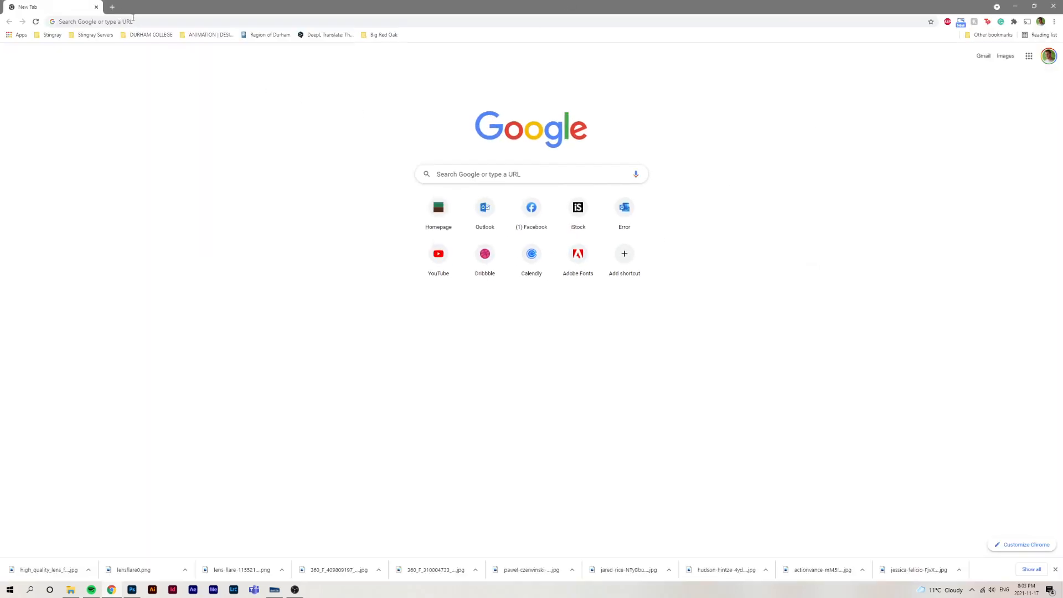
{"action": "left_click", "coordinate": [131, 20]}
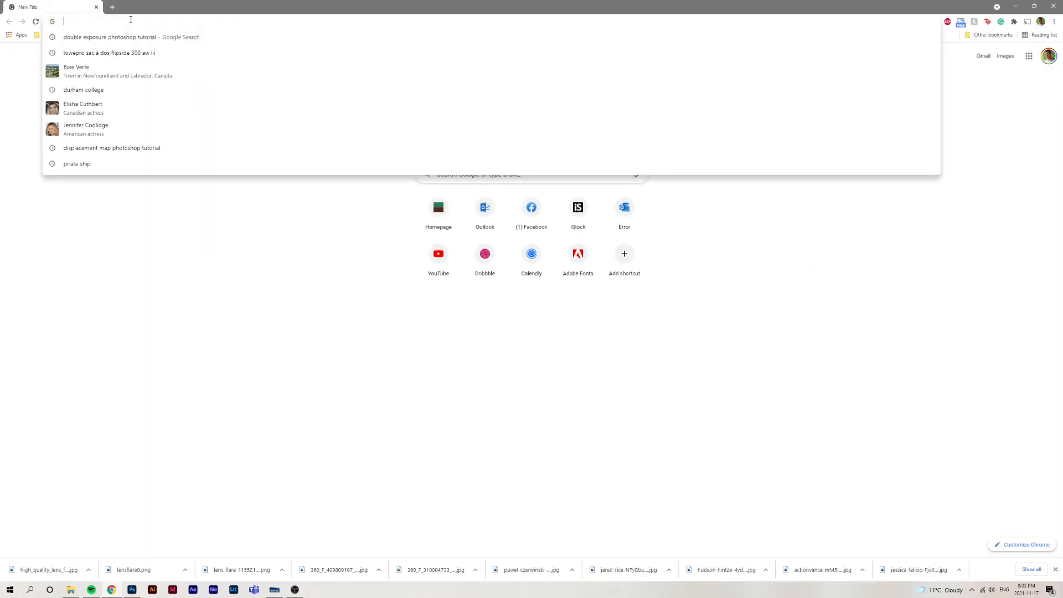
{"action": "type", "text": "lense"}
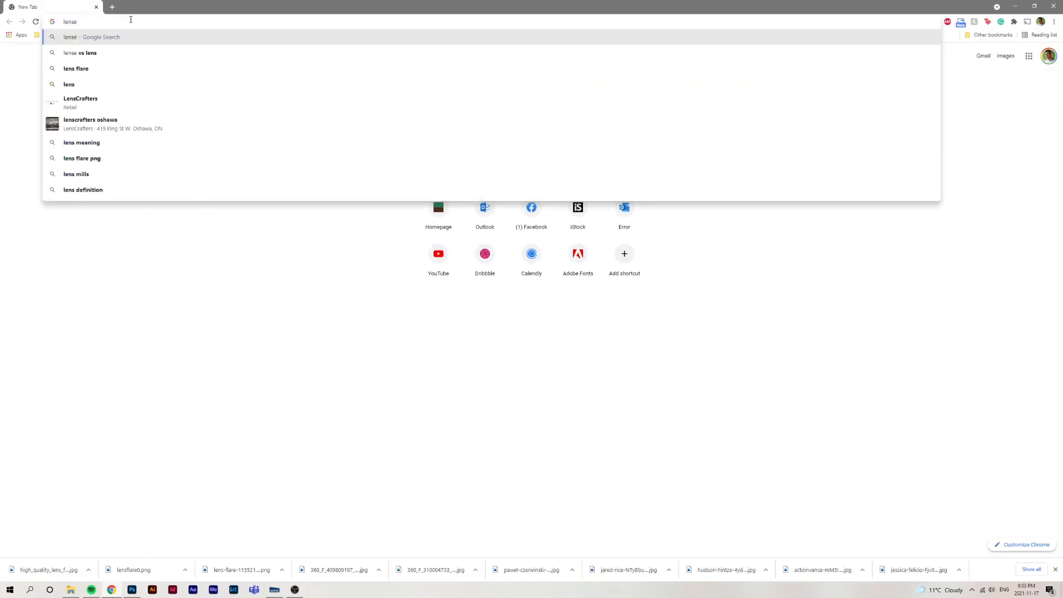
{"action": "key", "text": "BackSpace"}
{"action": "left_click", "coordinate": [109, 75]}
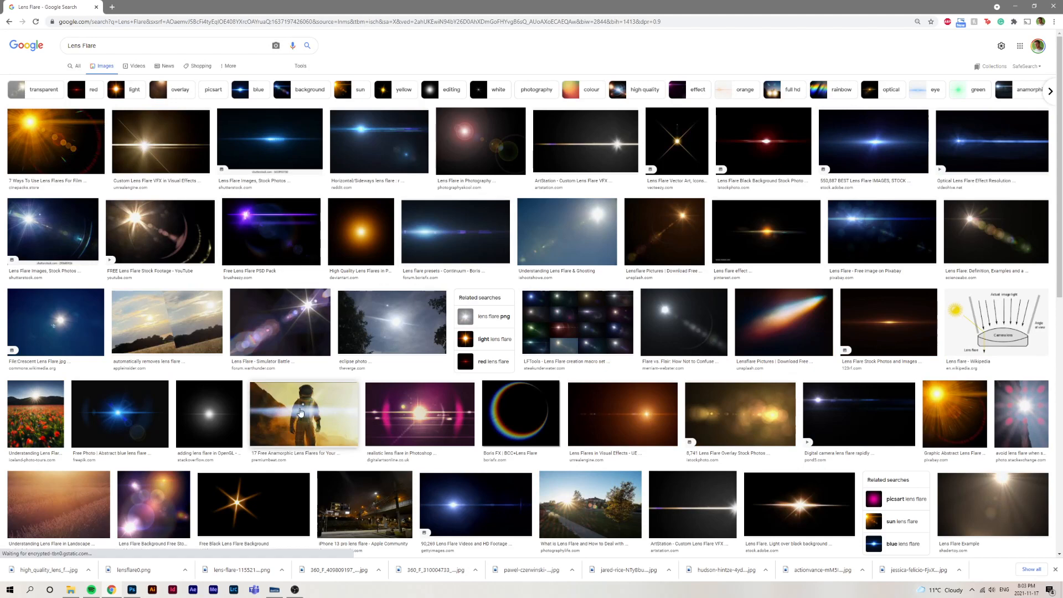
{"action": "left_click", "coordinate": [55, 142]}
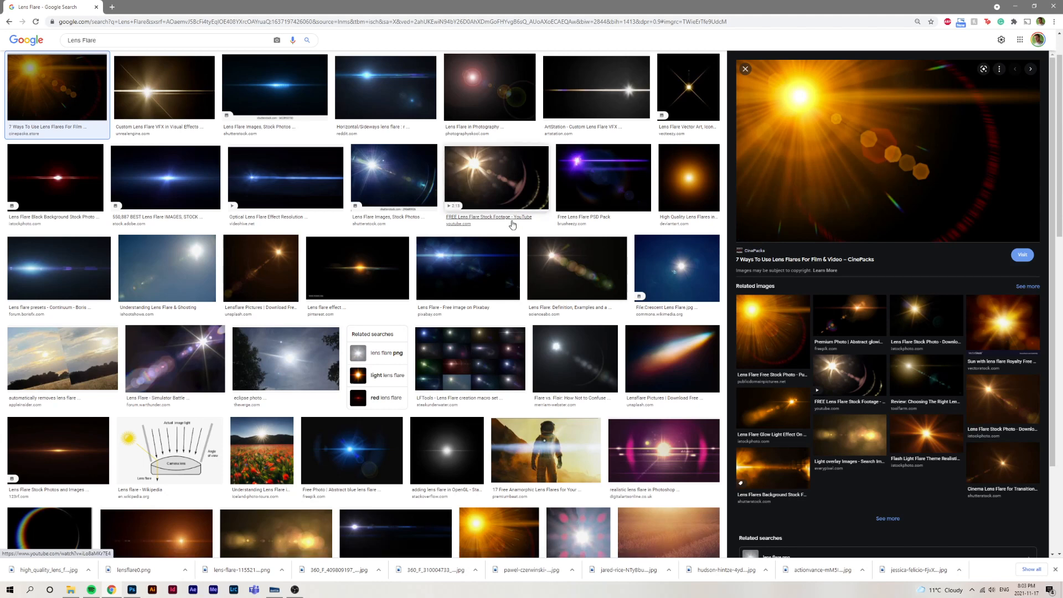
Filter the Lens Flare image results to large images
{"action": "scroll", "coordinate": [513, 222], "scroll_direction": "up", "scroll_amount": 1}
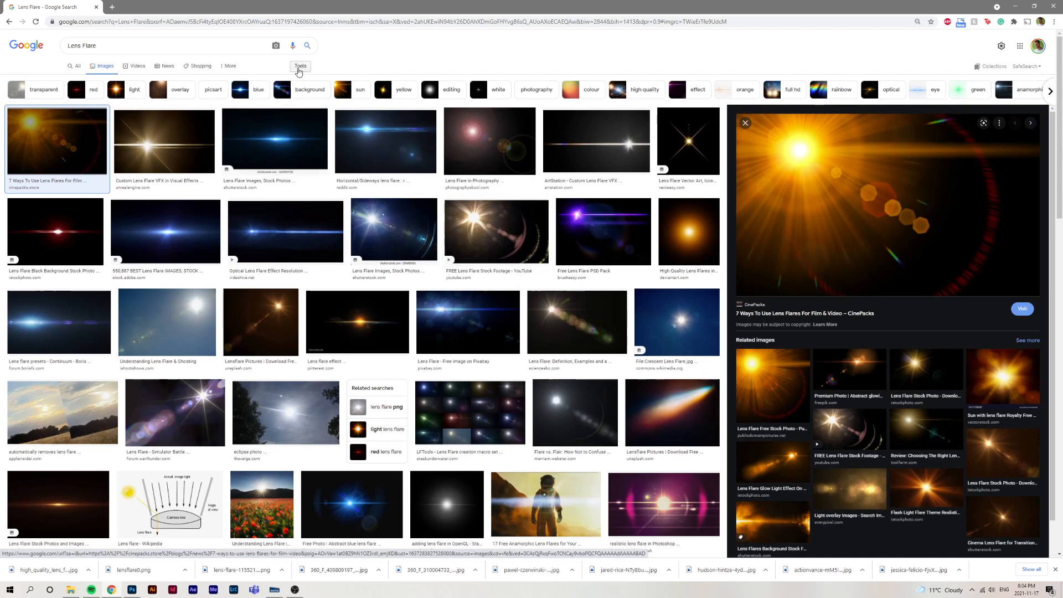
{"action": "left_click", "coordinate": [299, 68]}
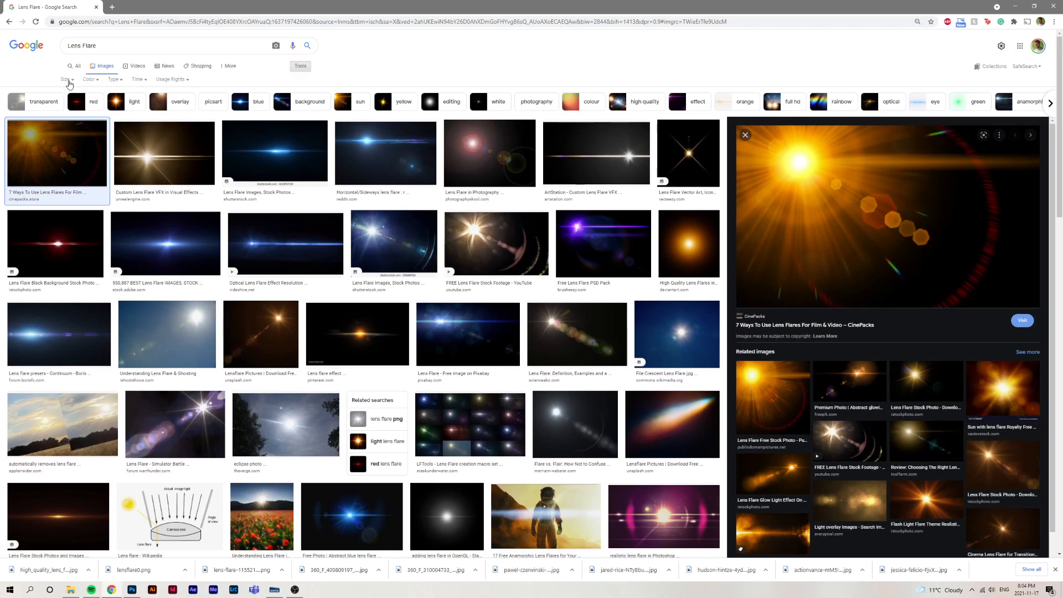
{"action": "left_click", "coordinate": [68, 81]}
{"action": "left_click", "coordinate": [73, 104]}
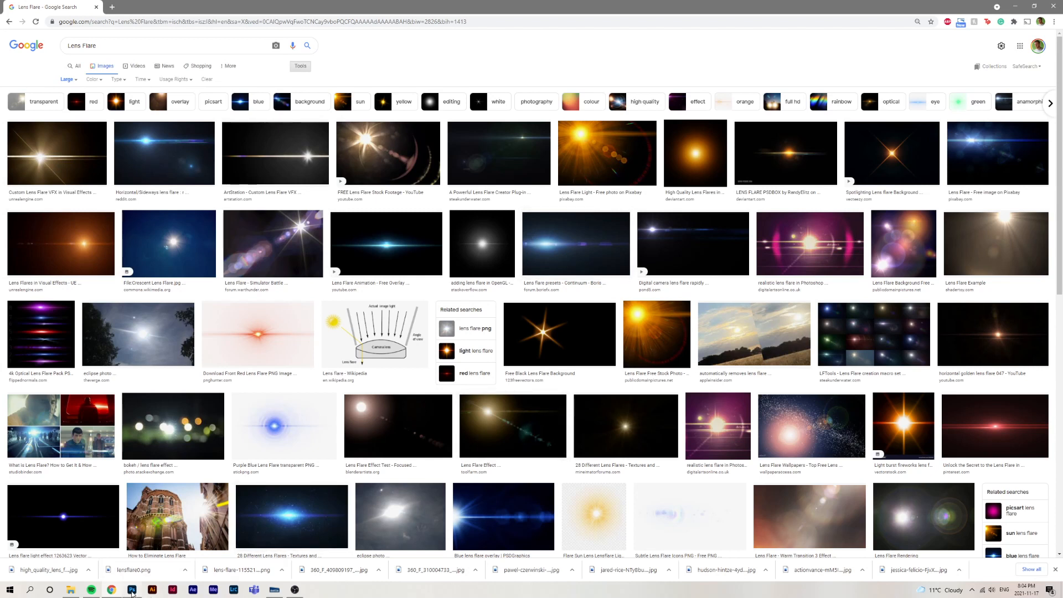
Place the lens Flare file from the Double Exposure Demo folder into the Photoshop composite and move its layer directly above Curves 2
{"action": "left_click", "coordinate": [133, 590]}
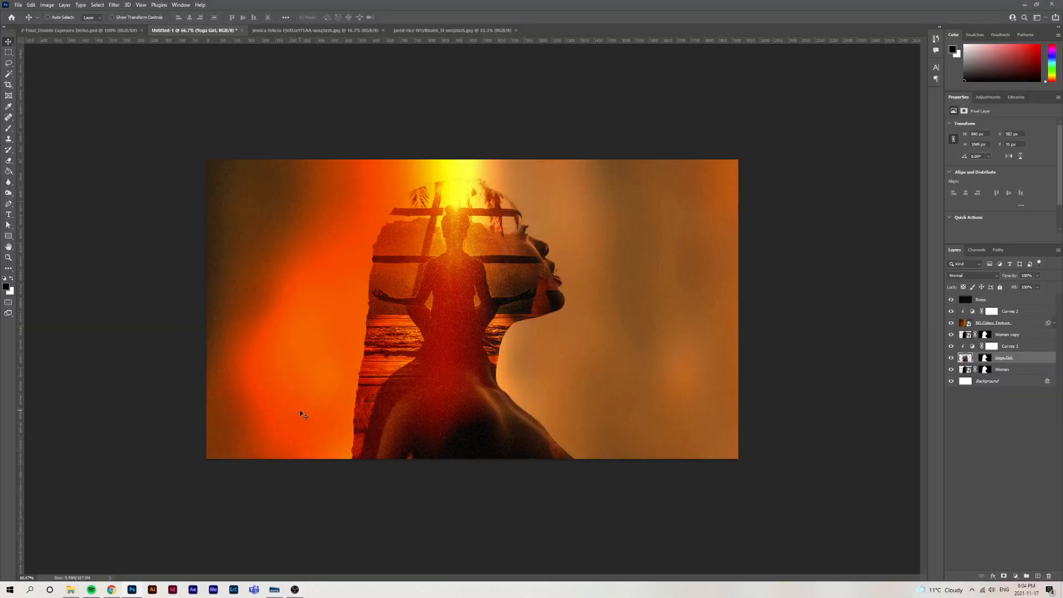
{"action": "left_click", "coordinate": [71, 590]}
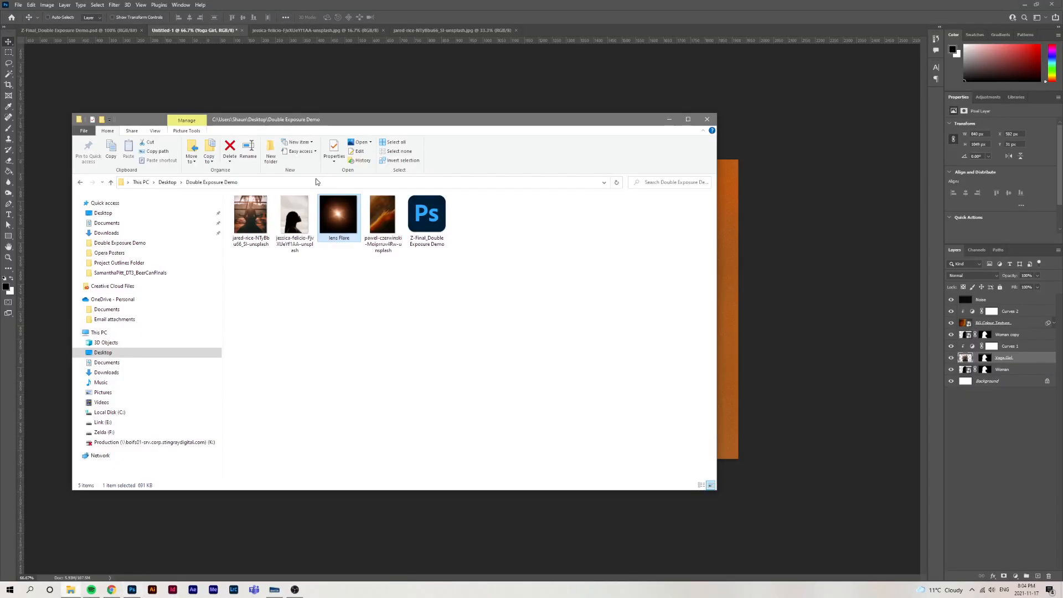
{"action": "left_click_drag", "start_coordinate": [338, 218], "coordinate": [747, 267]}
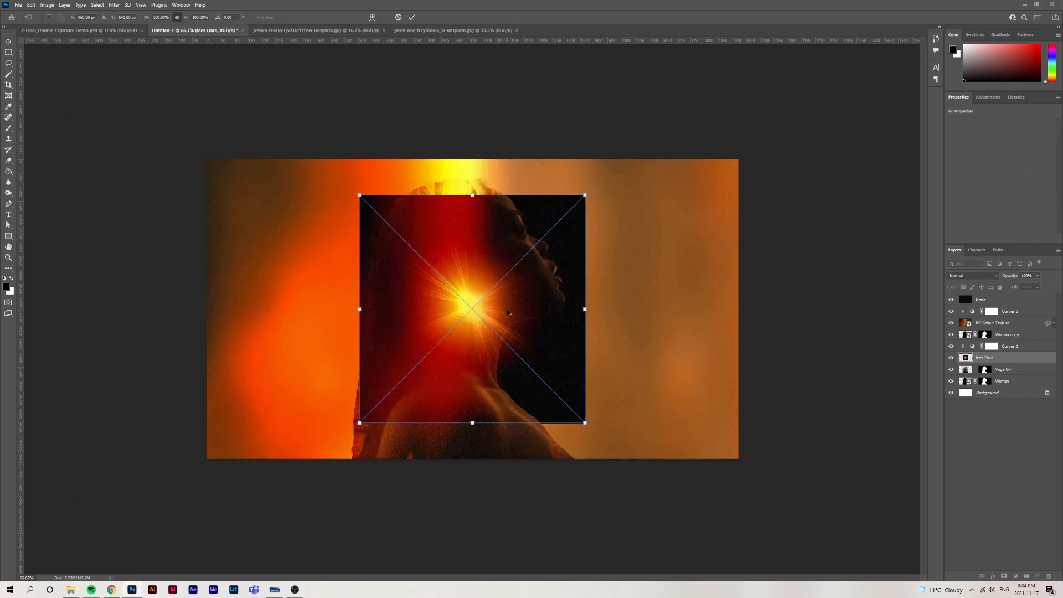
{"action": "key", "text": "Return"}
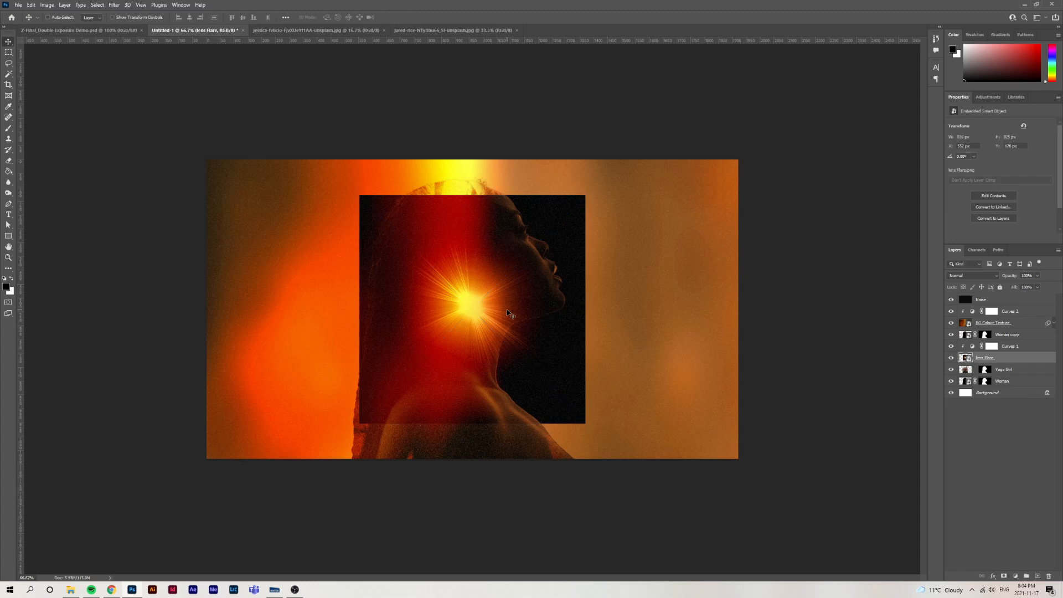
{"action": "left_click_drag", "start_coordinate": [1007, 357], "coordinate": [1007, 307]}
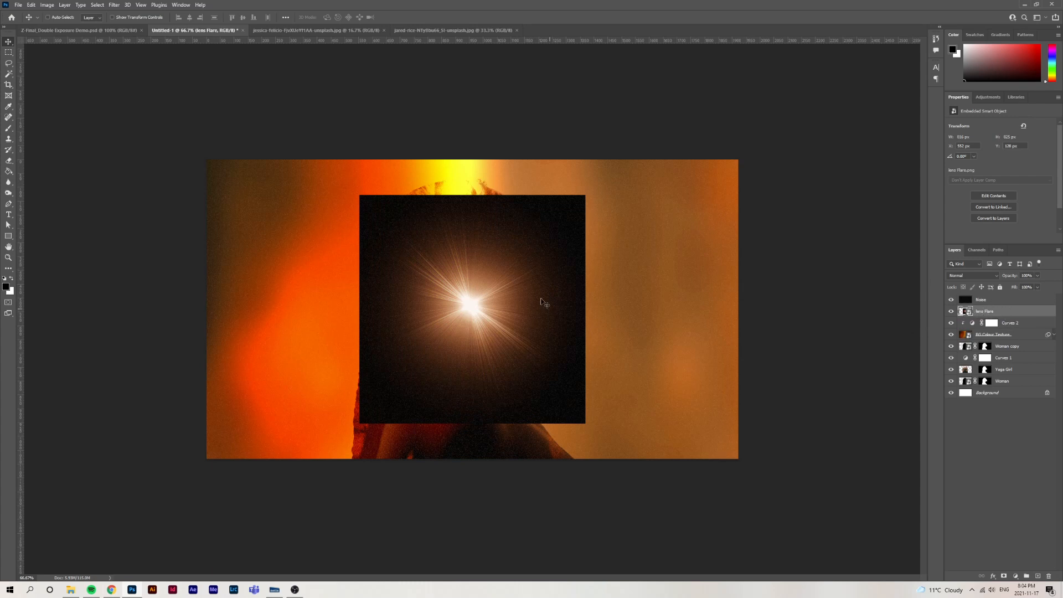
Set the lens Flare layer's blend mode to Screen and move the flare up over the yoga girl's head
{"action": "left_click", "coordinate": [967, 278]}
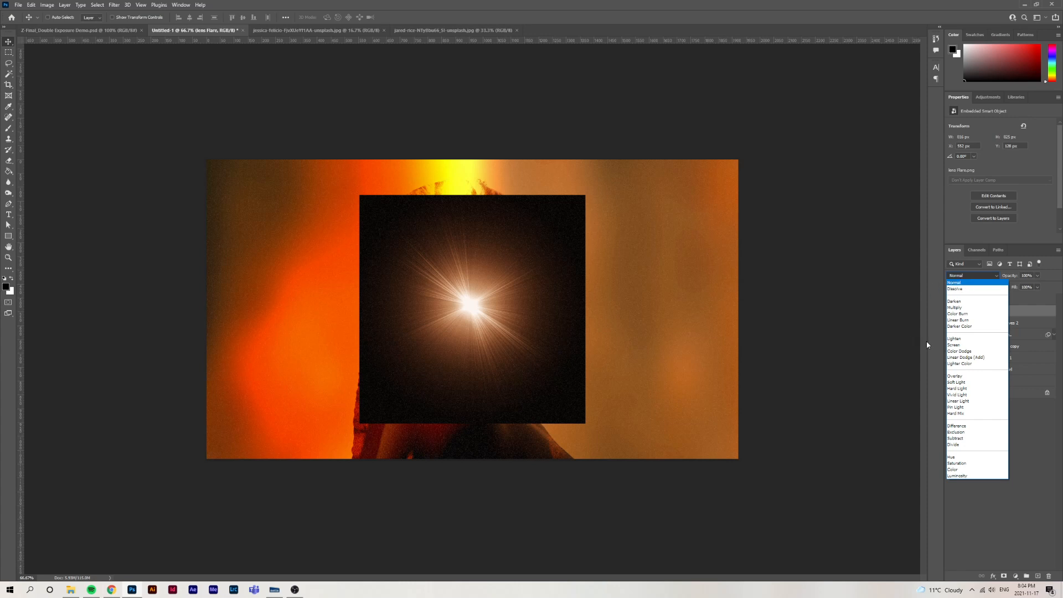
{"action": "left_click", "coordinate": [953, 345]}
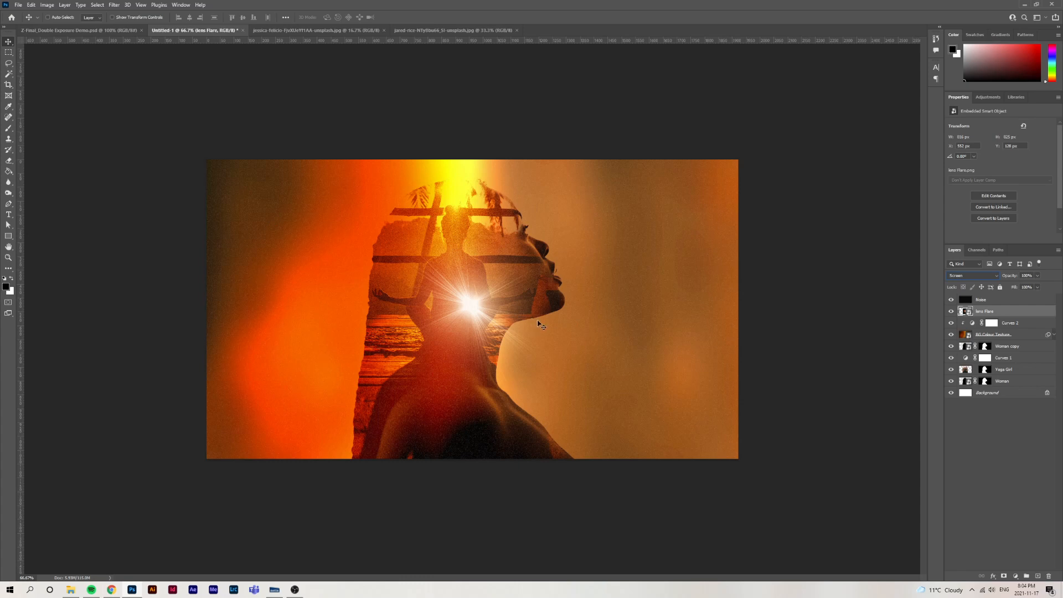
{"action": "left_click_drag", "start_coordinate": [484, 309], "coordinate": [465, 197]}
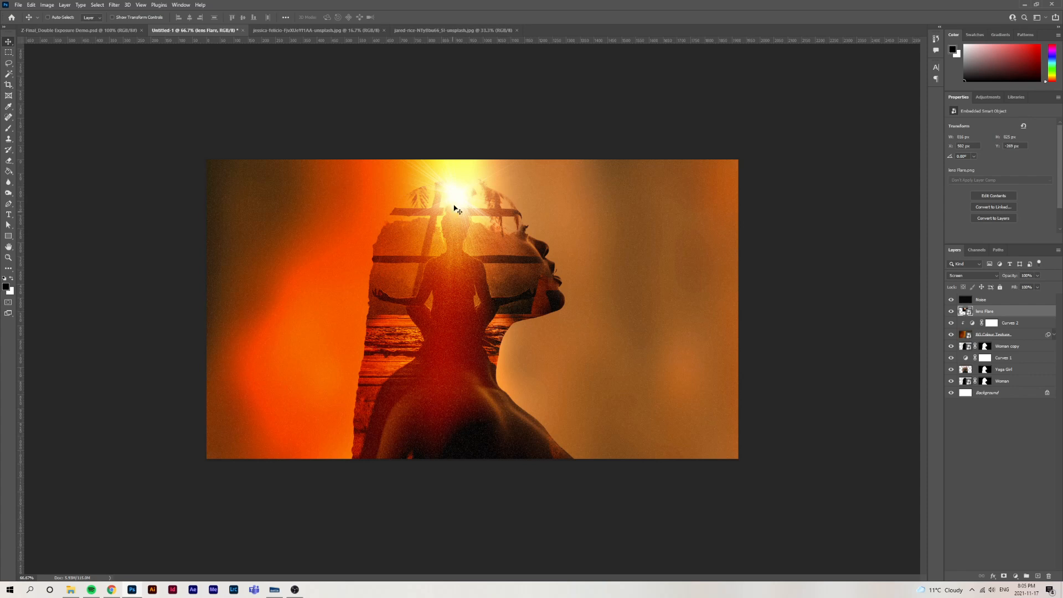
Enlarge the lens flare to about 150% and rotate it about 45° clockwise around its centre
{"action": "key", "text": "ctrl+t"}
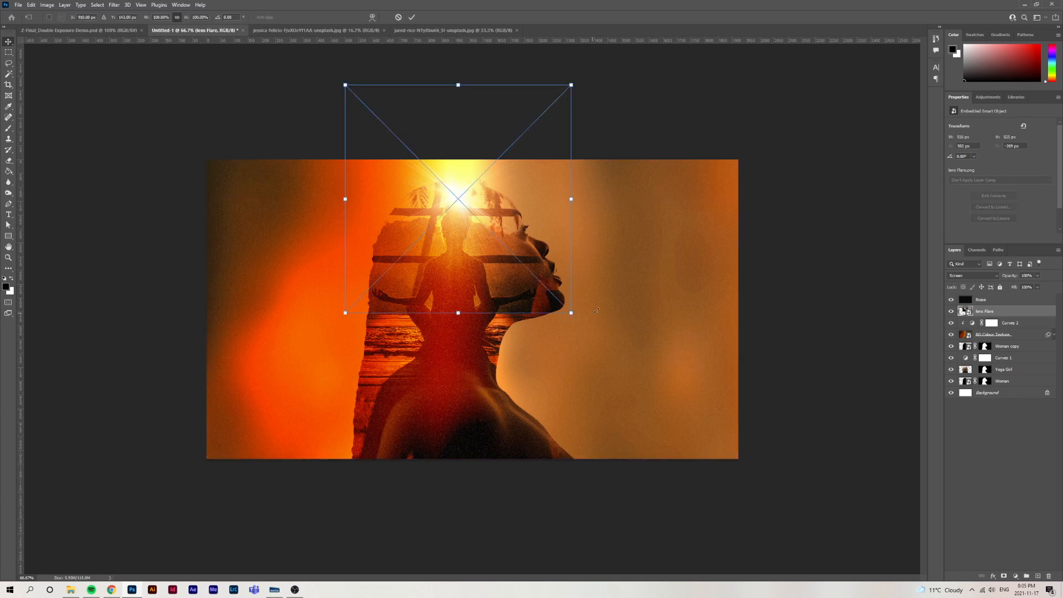
{"action": "left_click_drag", "start_coordinate": [580, 320], "coordinate": [472, 376]}
{"action": "left_click_drag", "start_coordinate": [620, 191], "coordinate": [644, 189]}
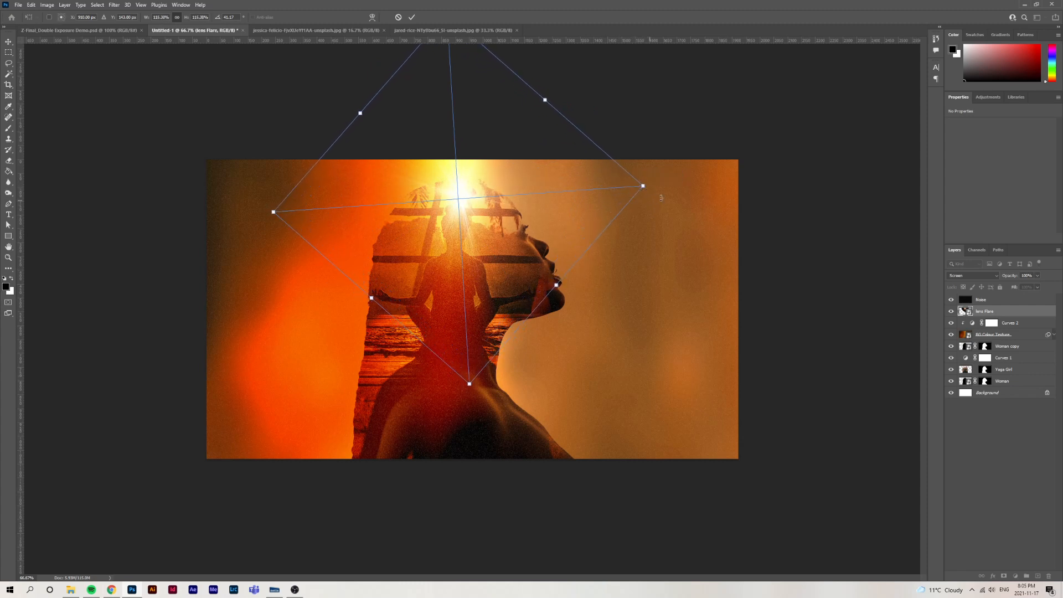
{"action": "key", "text": "Return"}
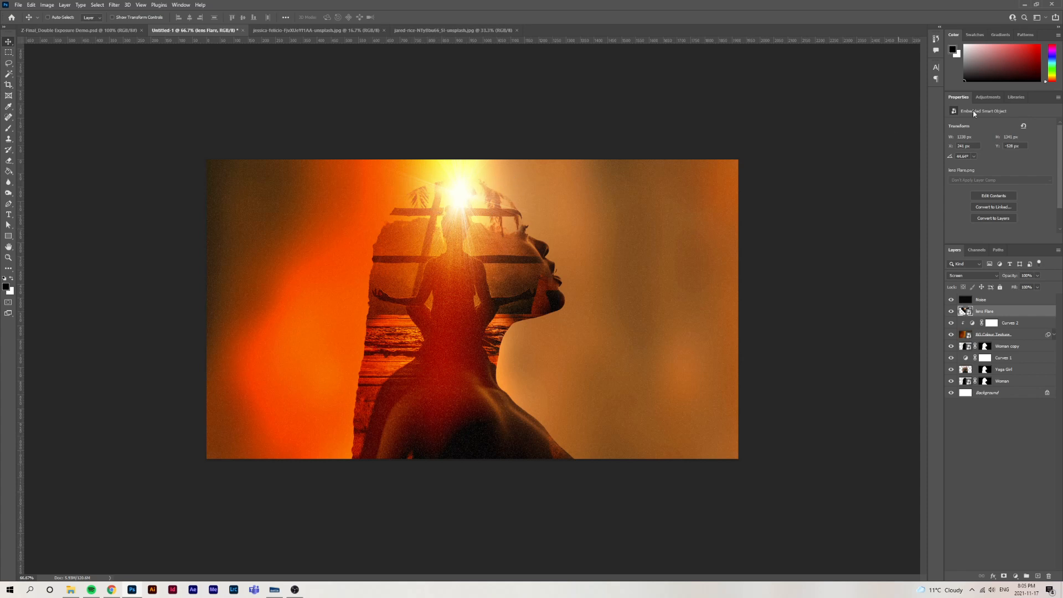
Add a Hue/Saturation adjustment layer above the lens Flare layer and clip it to that layer
{"action": "left_click", "coordinate": [989, 97]}
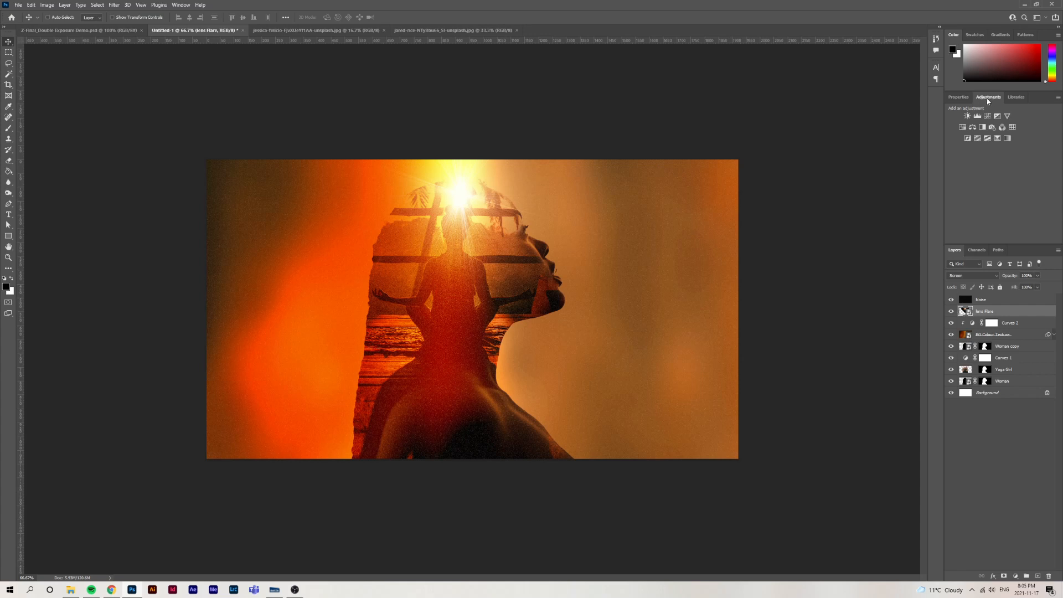
{"action": "left_click", "coordinate": [962, 130]}
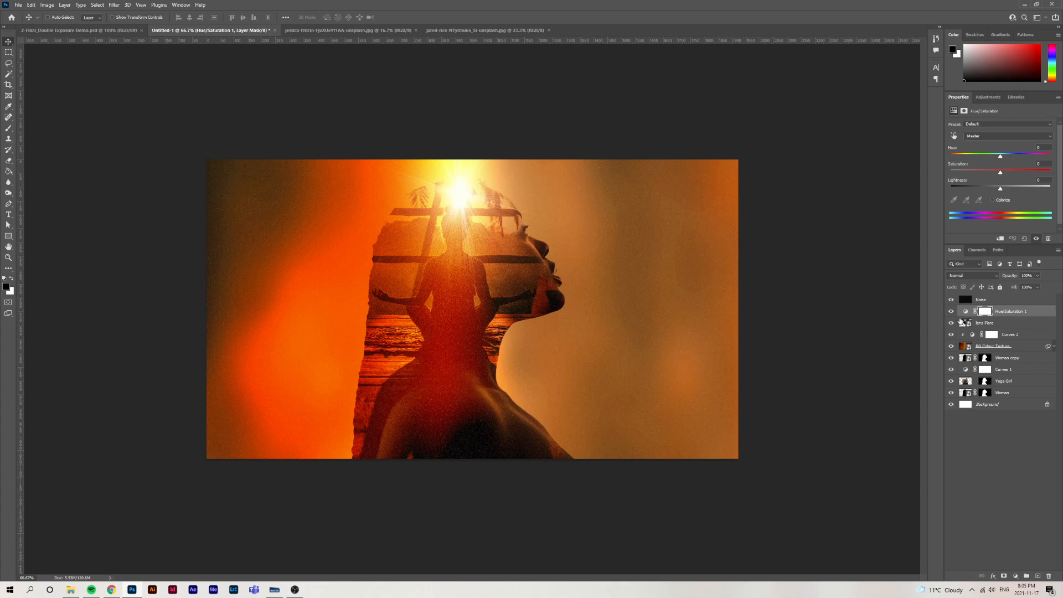
{"action": "left_click", "coordinate": [962, 316], "text": "alt"}
{"action": "left_click", "coordinate": [964, 316], "text": "alt"}
{"action": "right_click", "coordinate": [1027, 315]}
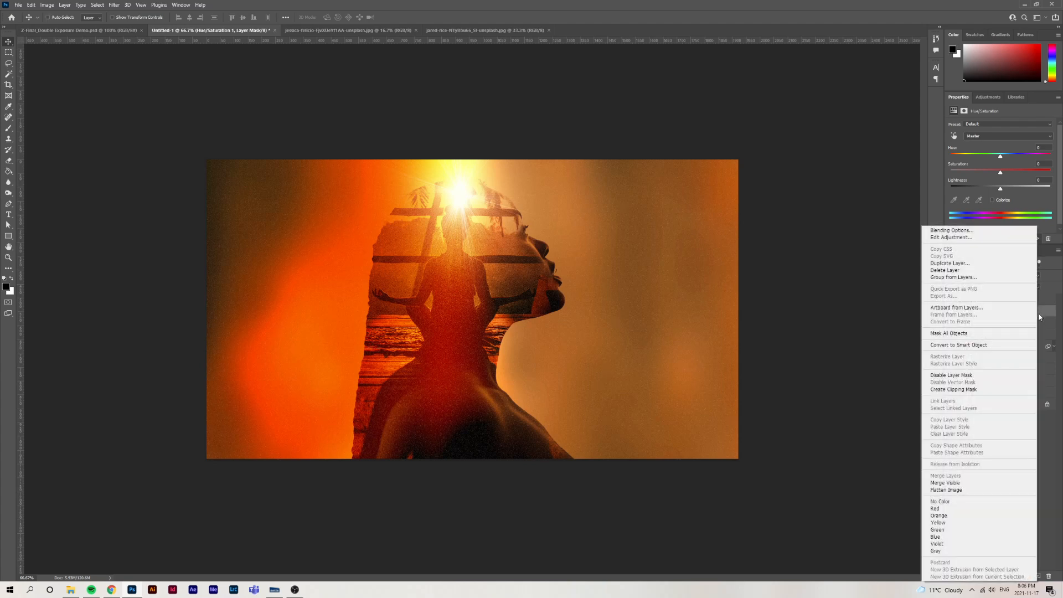
{"action": "left_click", "coordinate": [962, 390]}
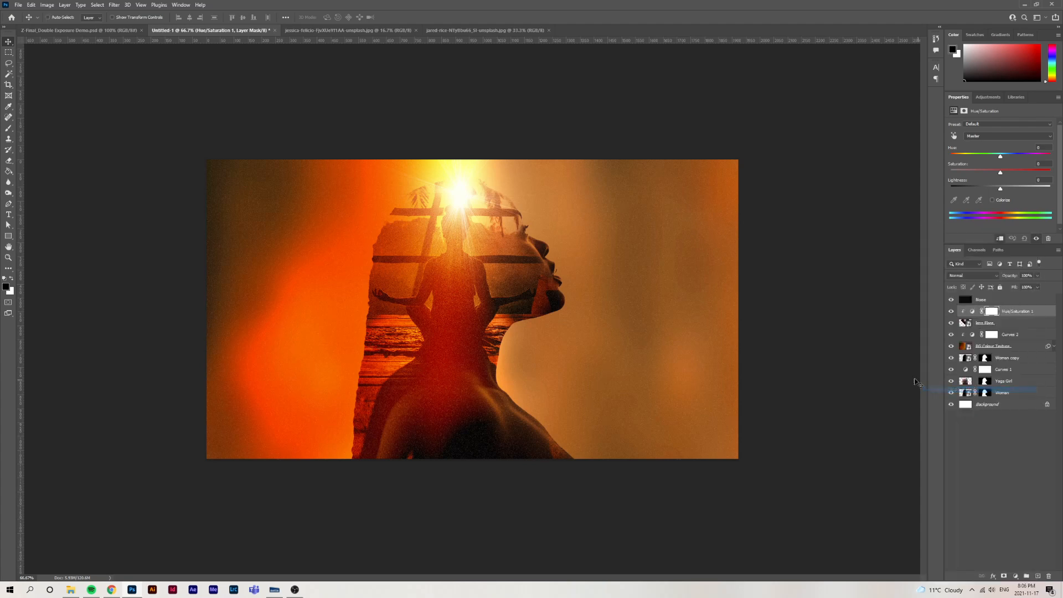
Colorize the lens flare through its Hue/Saturation adjustment with hue about 38 and saturation about 63
{"action": "left_click", "coordinate": [972, 315]}
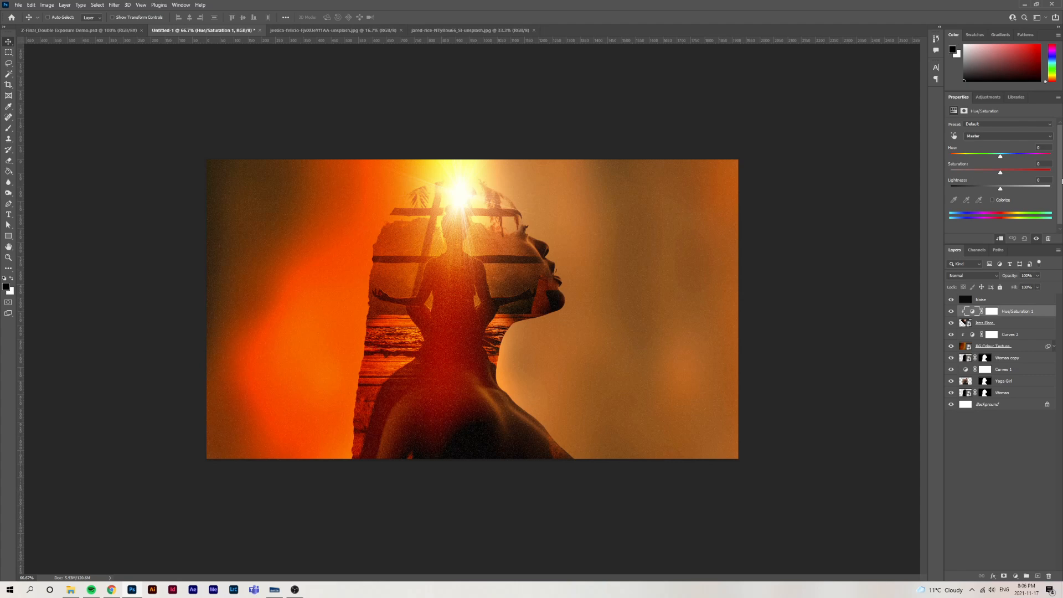
{"action": "left_click", "coordinate": [992, 200]}
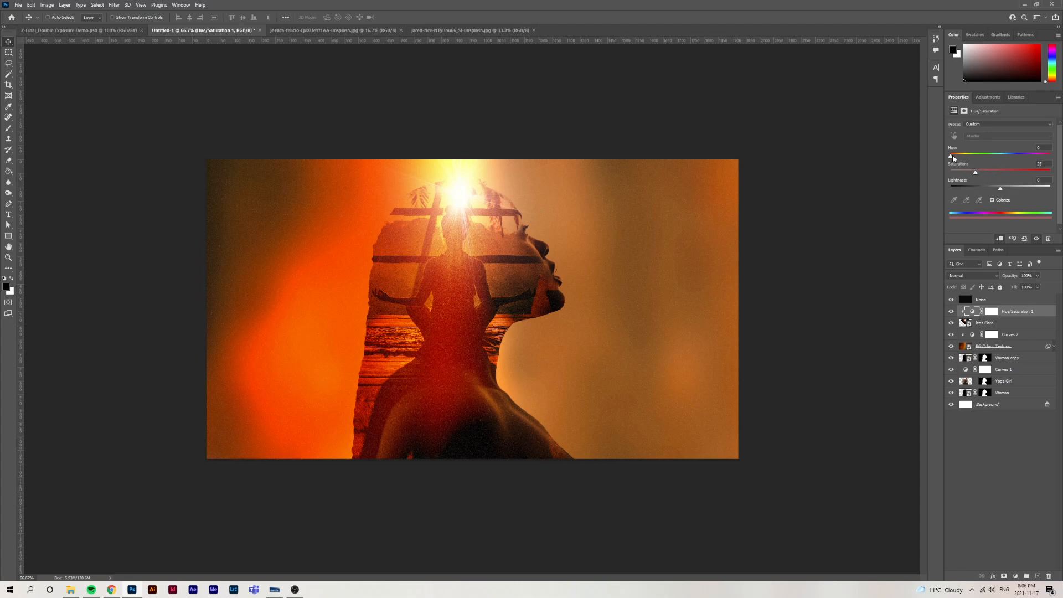
{"action": "left_click_drag", "start_coordinate": [951, 157], "coordinate": [1025, 175]}
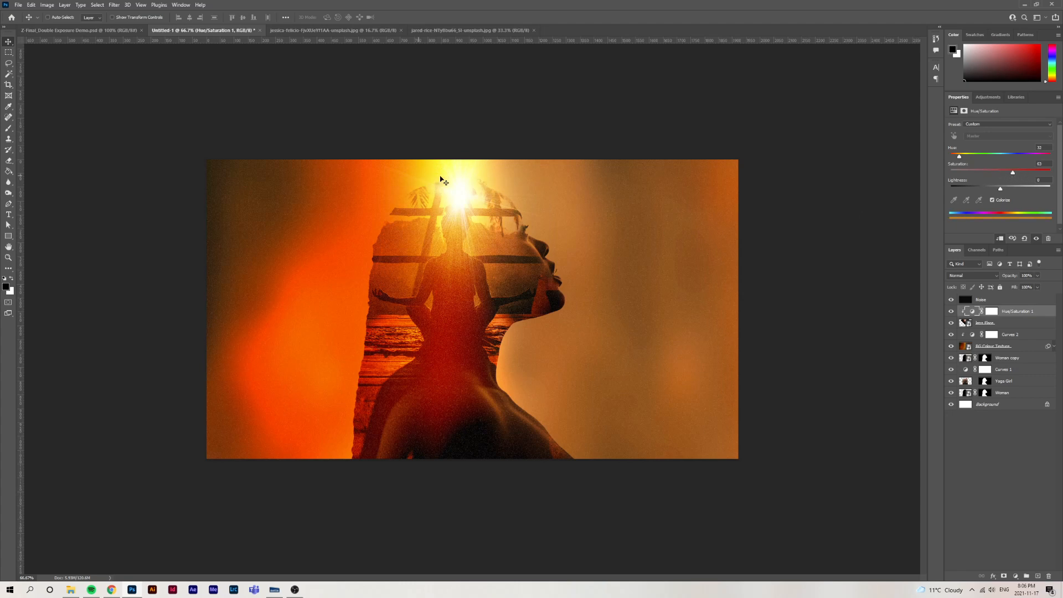
{"action": "left_click_drag", "start_coordinate": [1001, 189], "coordinate": [1001, 190]}
{"action": "mouse_move", "coordinate": [960, 158]}
{"action": "left_mouse_down"}
{"action": "mouse_move", "coordinate": [1043, 159]}
{"action": "mouse_move", "coordinate": [962, 161]}
{"action": "left_mouse_up"}
{"action": "left_click", "coordinate": [1001, 480]}
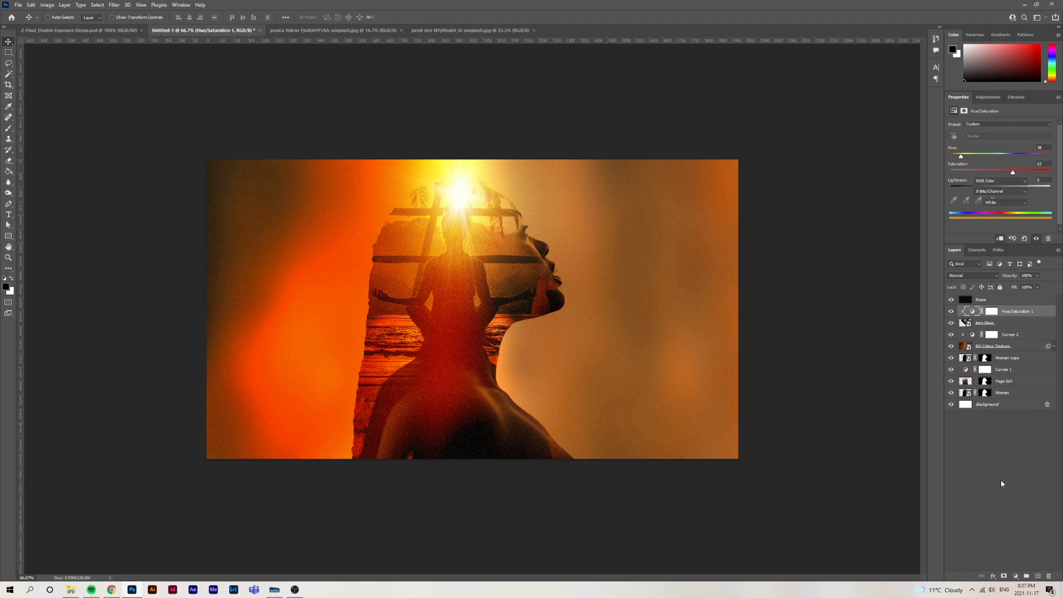